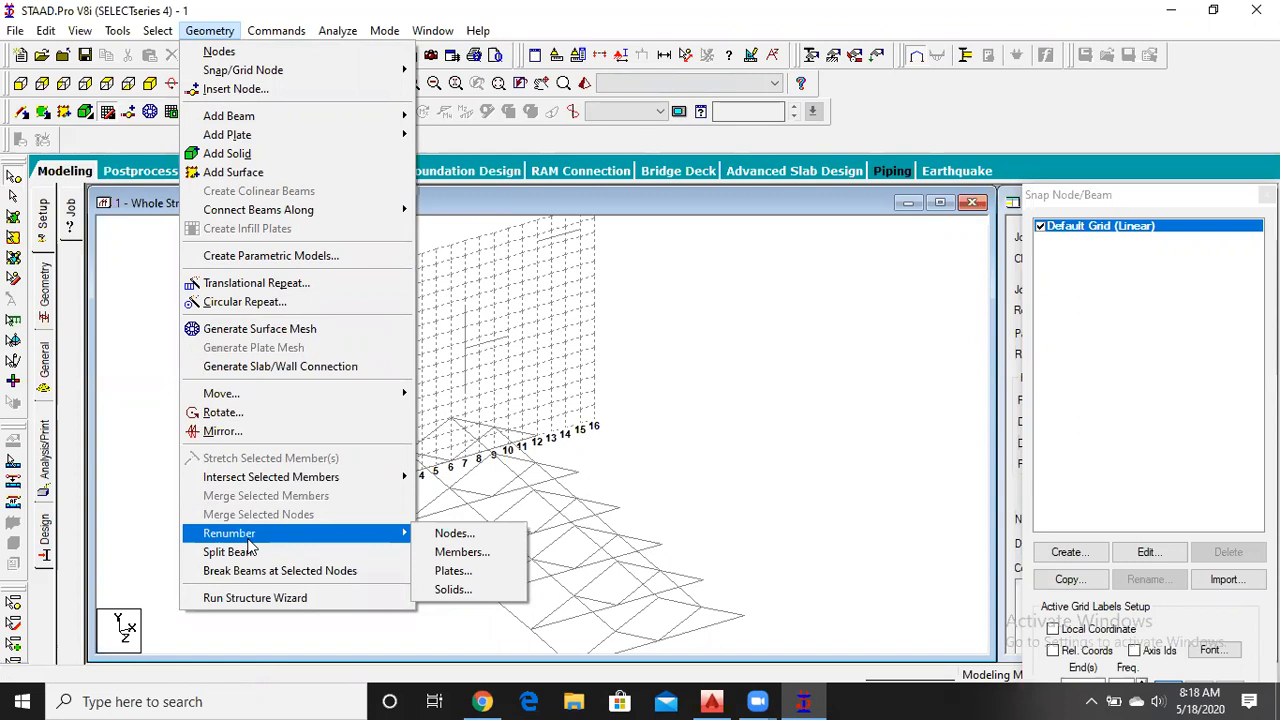
- Close the Snap Node/Beam window so the structure is shown without the default grid
click(743, 409)
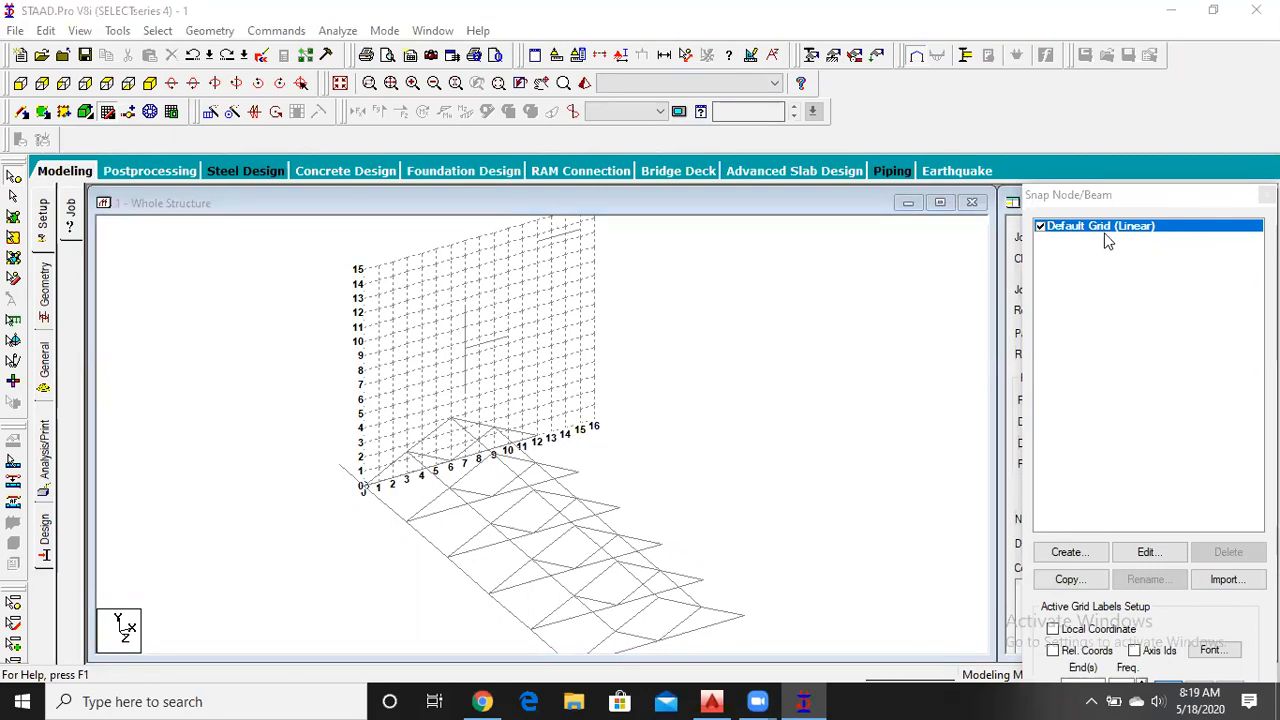
double_click(1094, 196)
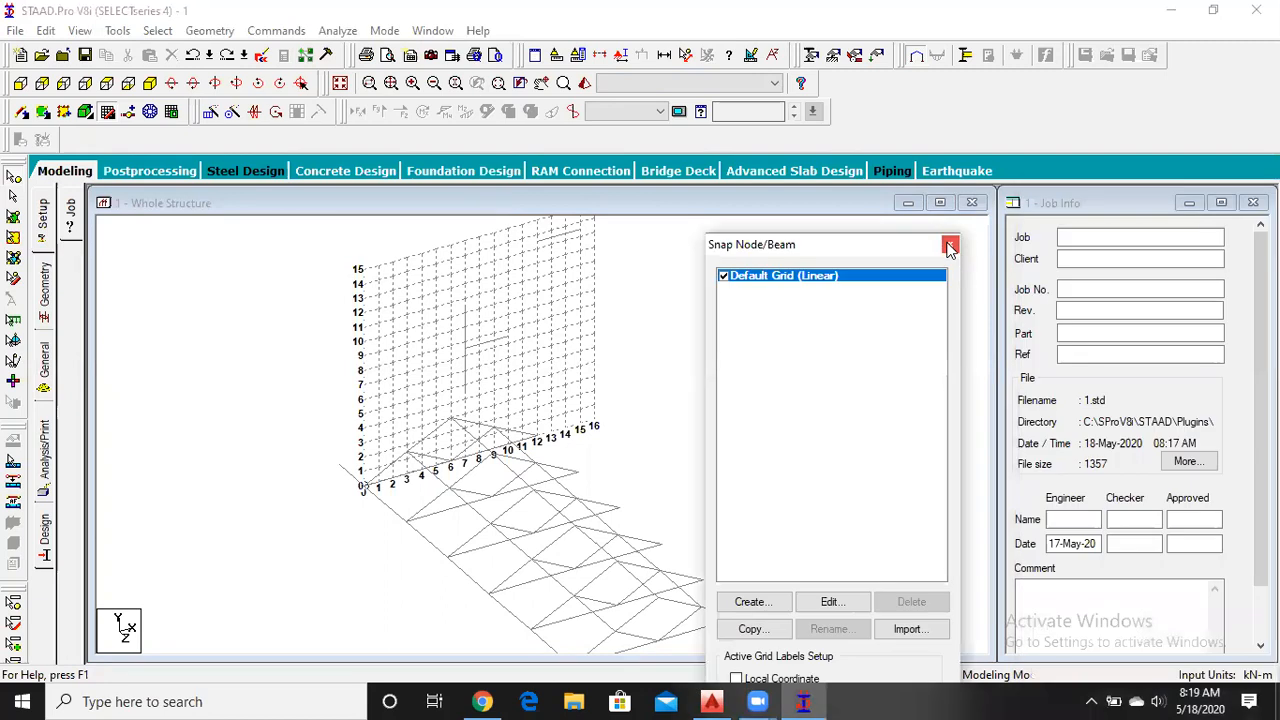
click(951, 244)
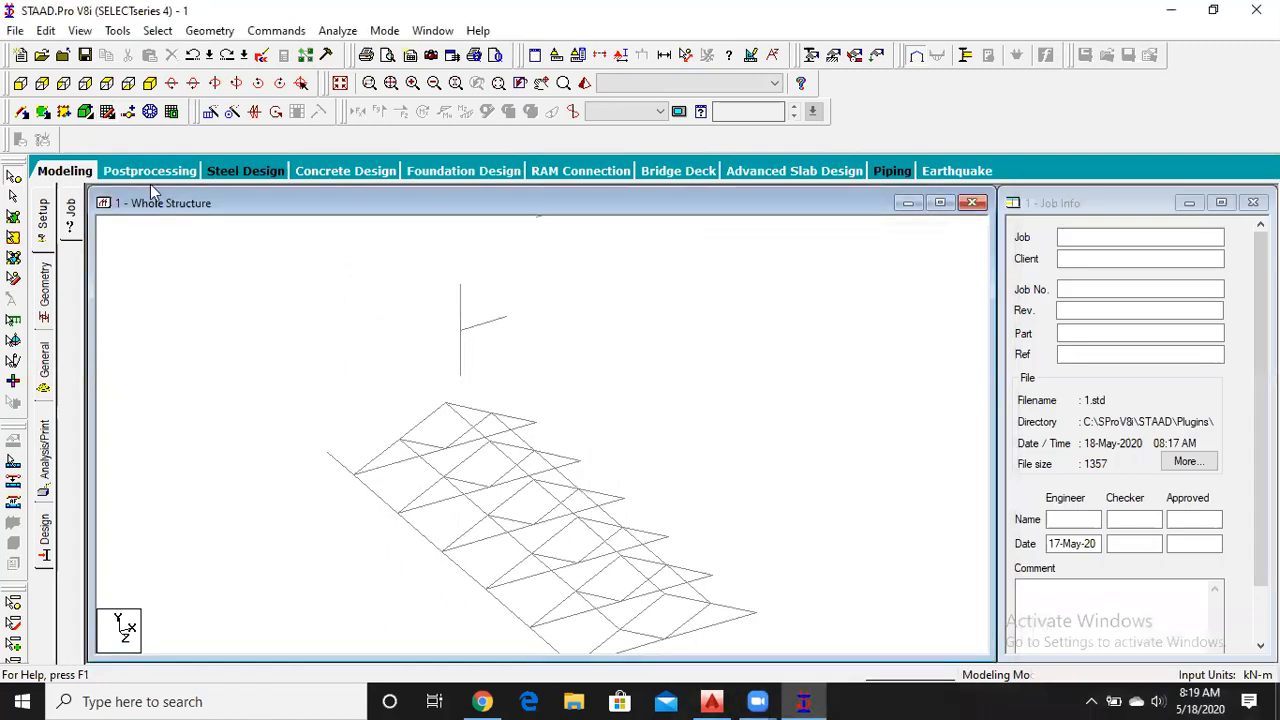
click(108, 113)
click(108, 113)
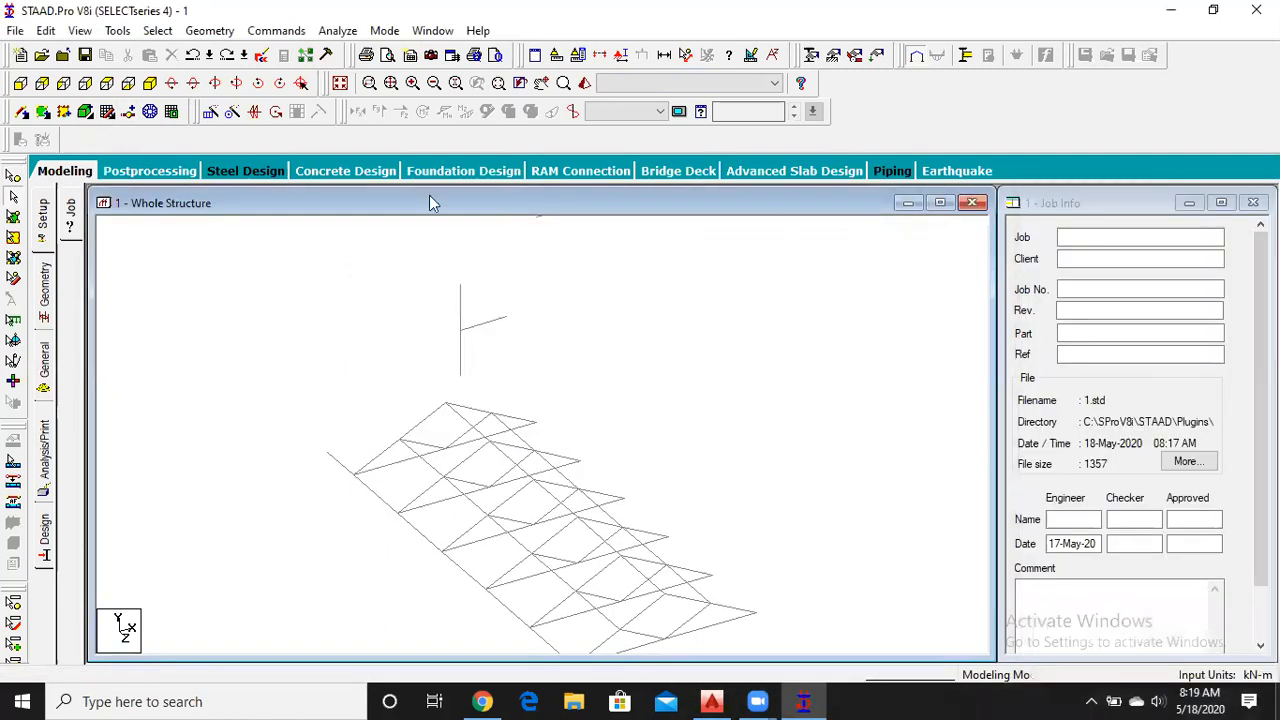
- Bring up the geometry tables and examine the node numbers and coordinates throughout the Nodes table
click(44, 292)
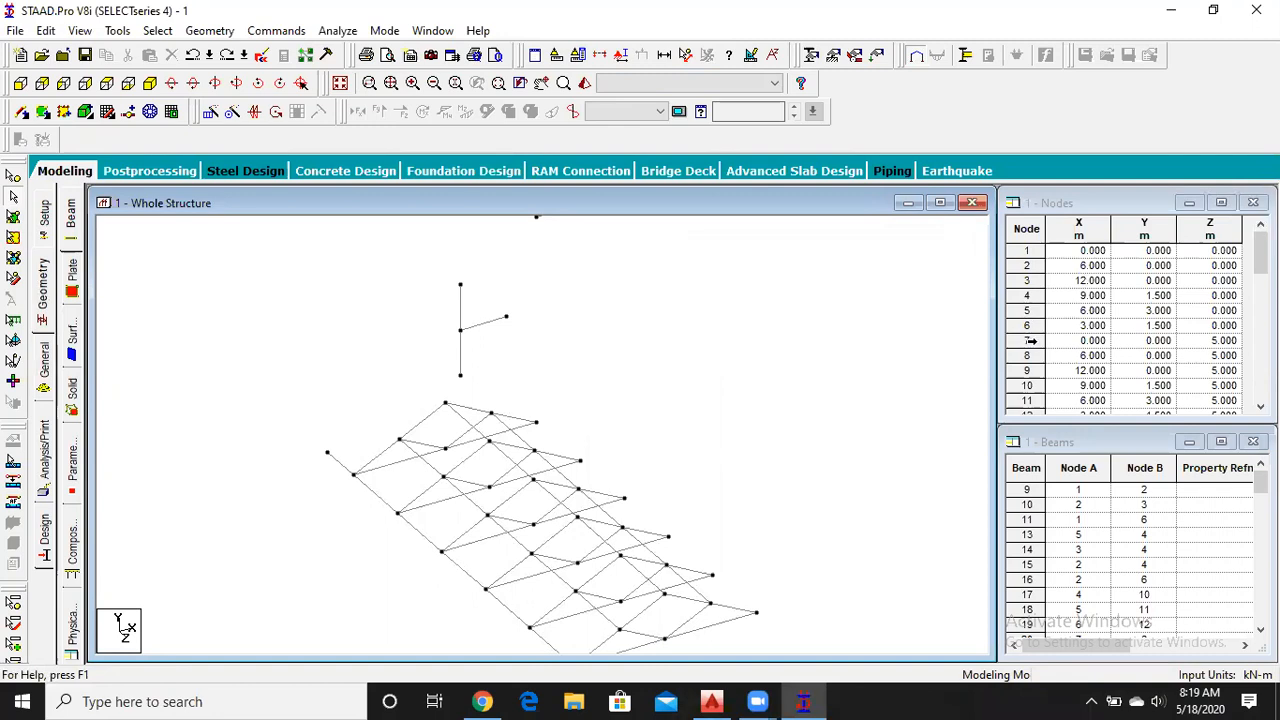
scroll(1031, 368, down, 4)
scroll(1031, 368, down, 4)
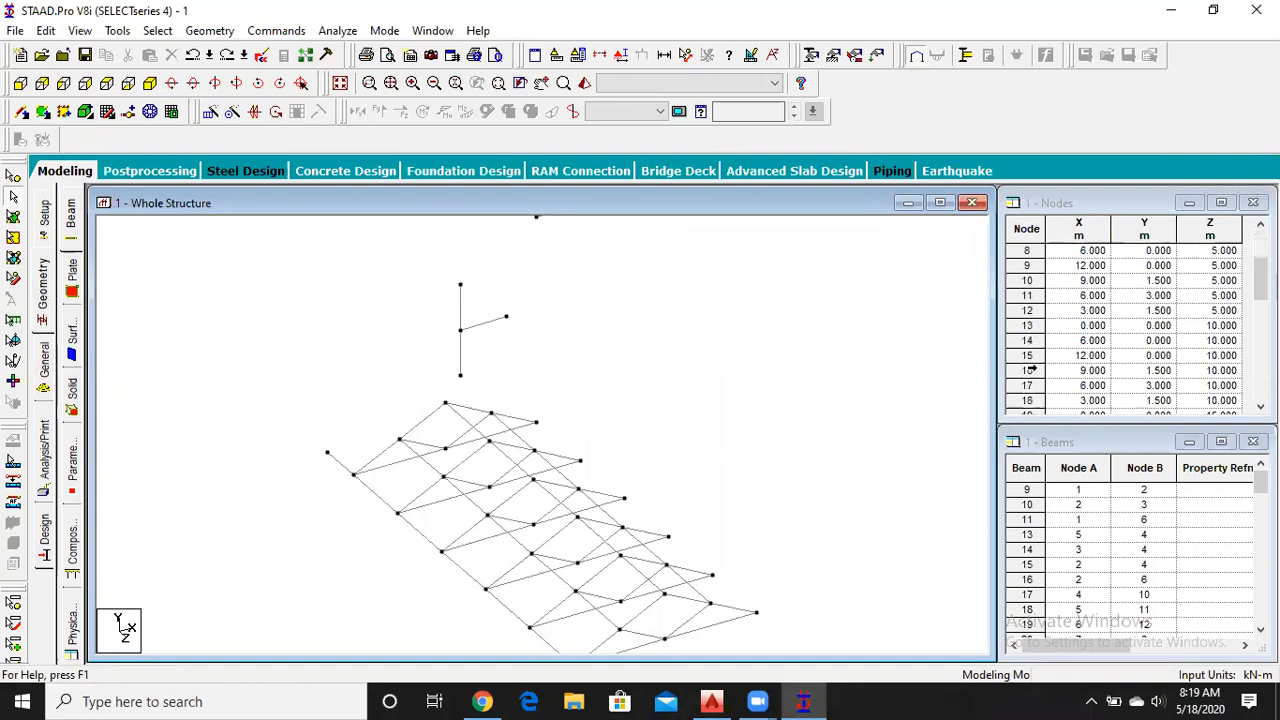
scroll(1037, 385, down, 1)
scroll(1038, 385, down, 7)
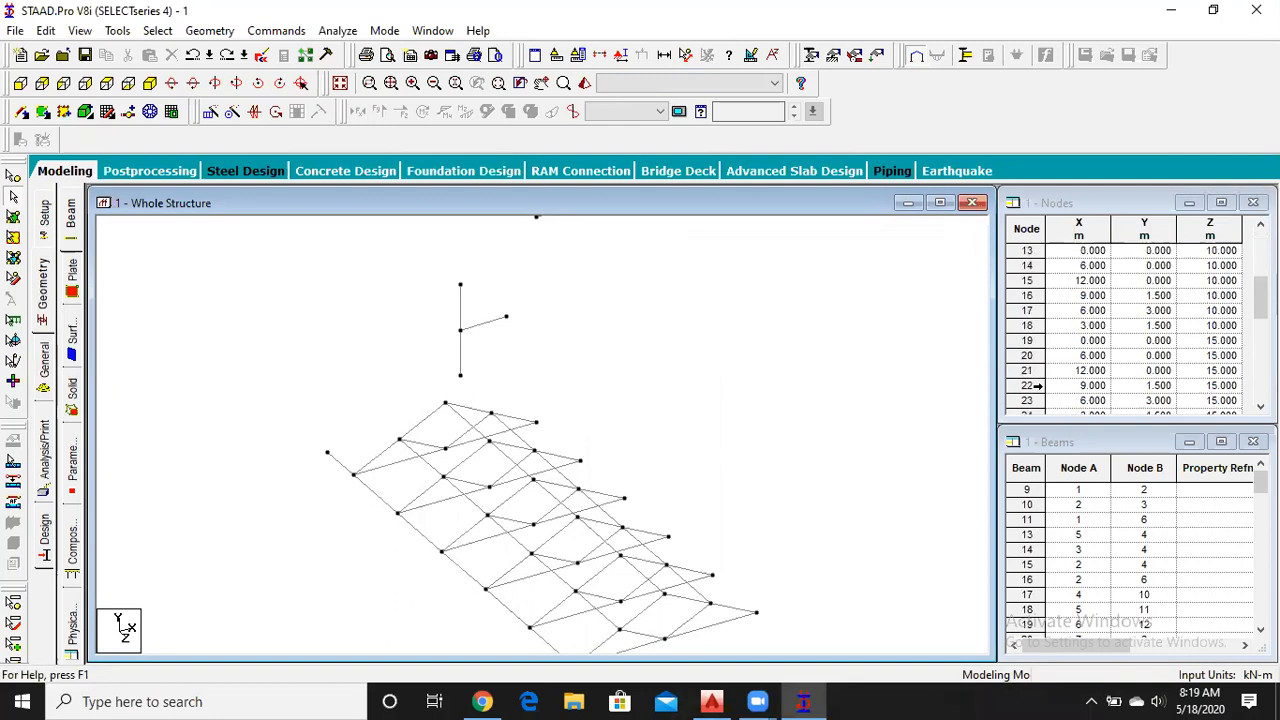
scroll(1038, 385, down, 8)
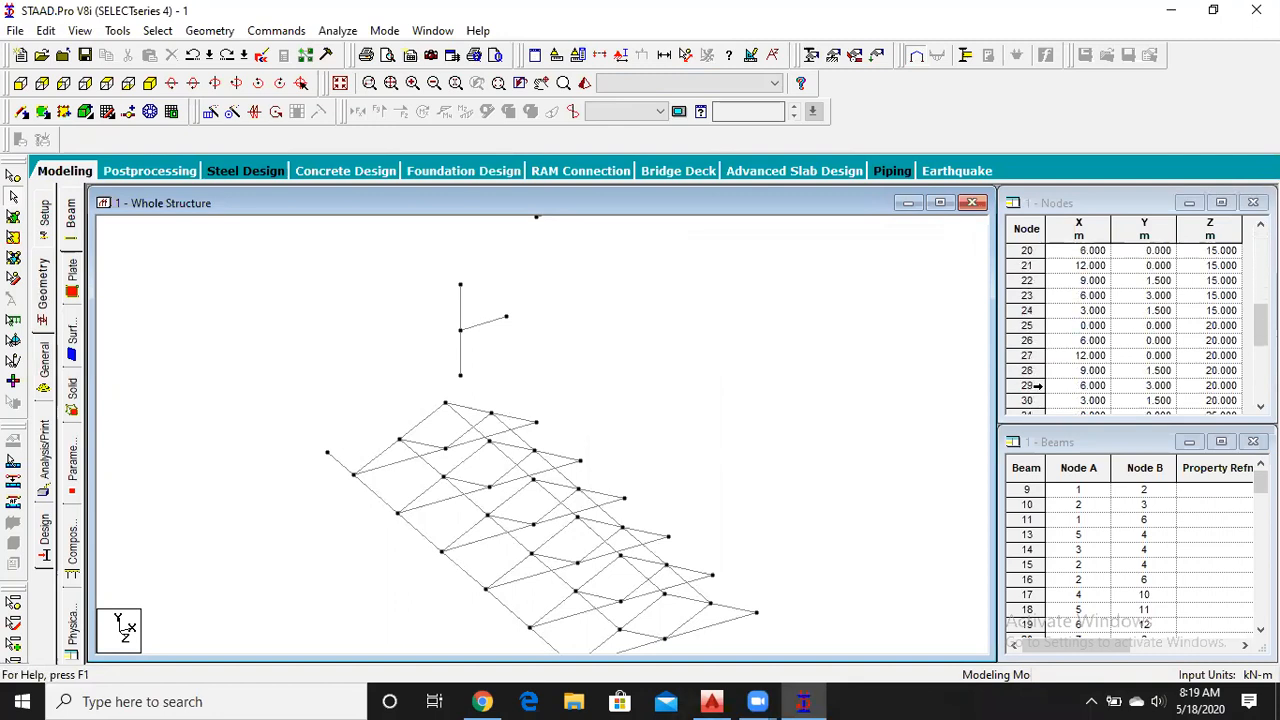
scroll(1038, 385, down, 8)
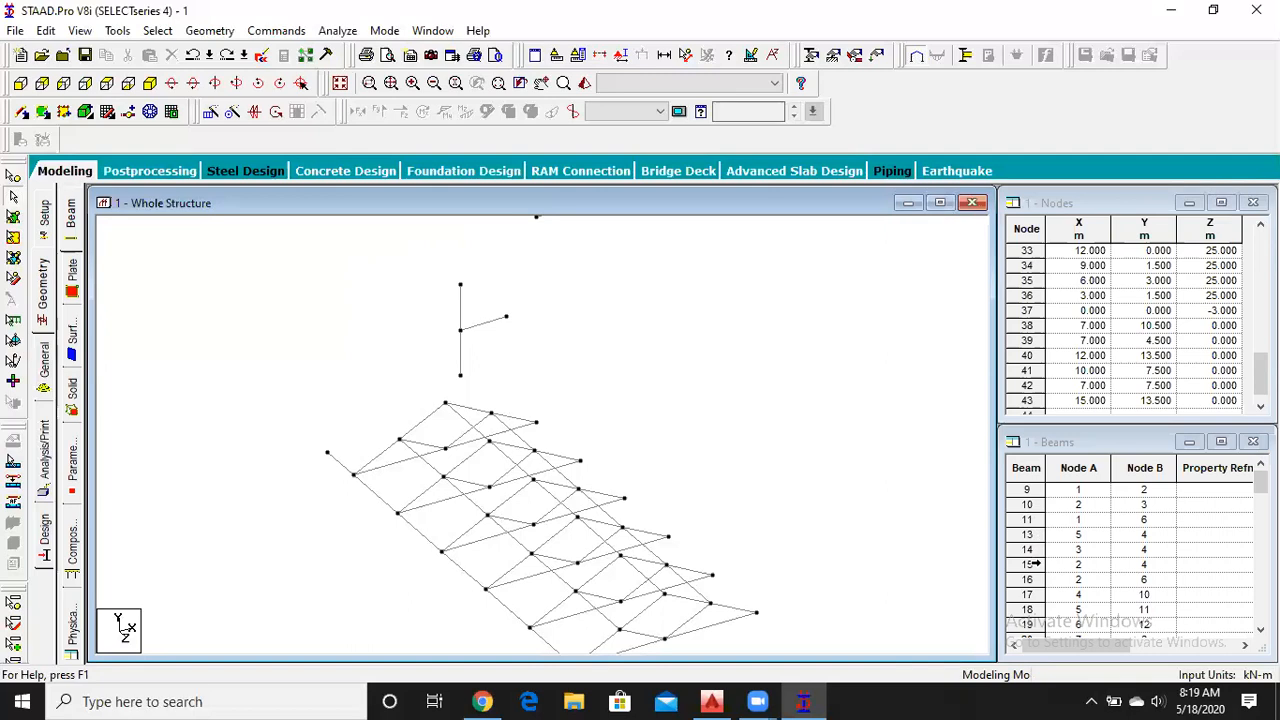
- Examine the beam numbering throughout the Beams table for gaps in the sequence and return to its start
scroll(1035, 608, down, 1)
scroll(1030, 610, down, 6)
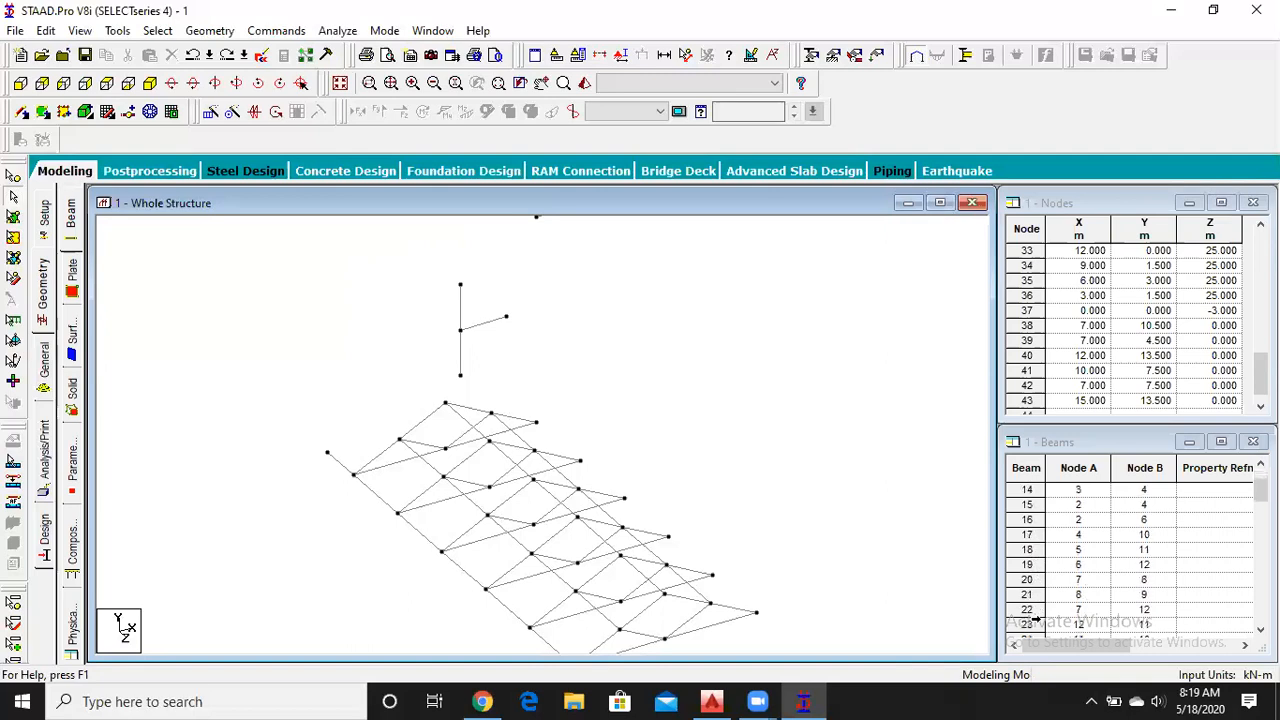
scroll(1033, 620, down, 4)
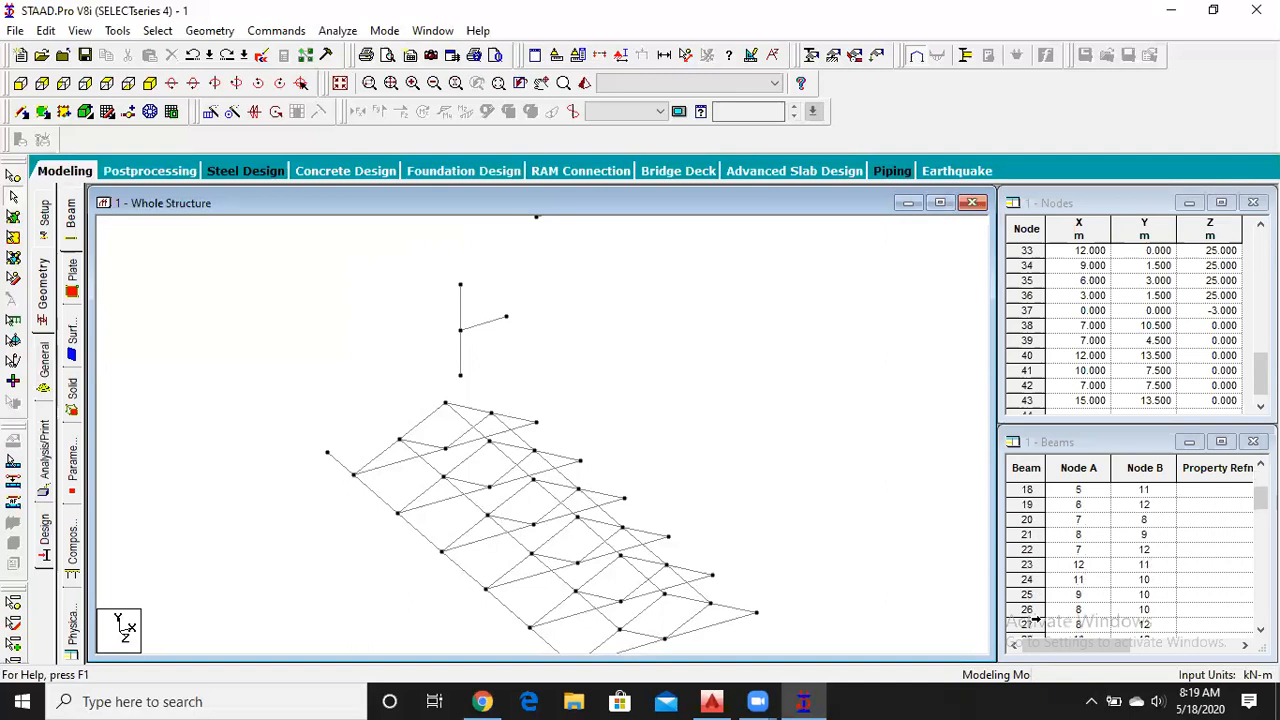
scroll(1033, 620, down, 5)
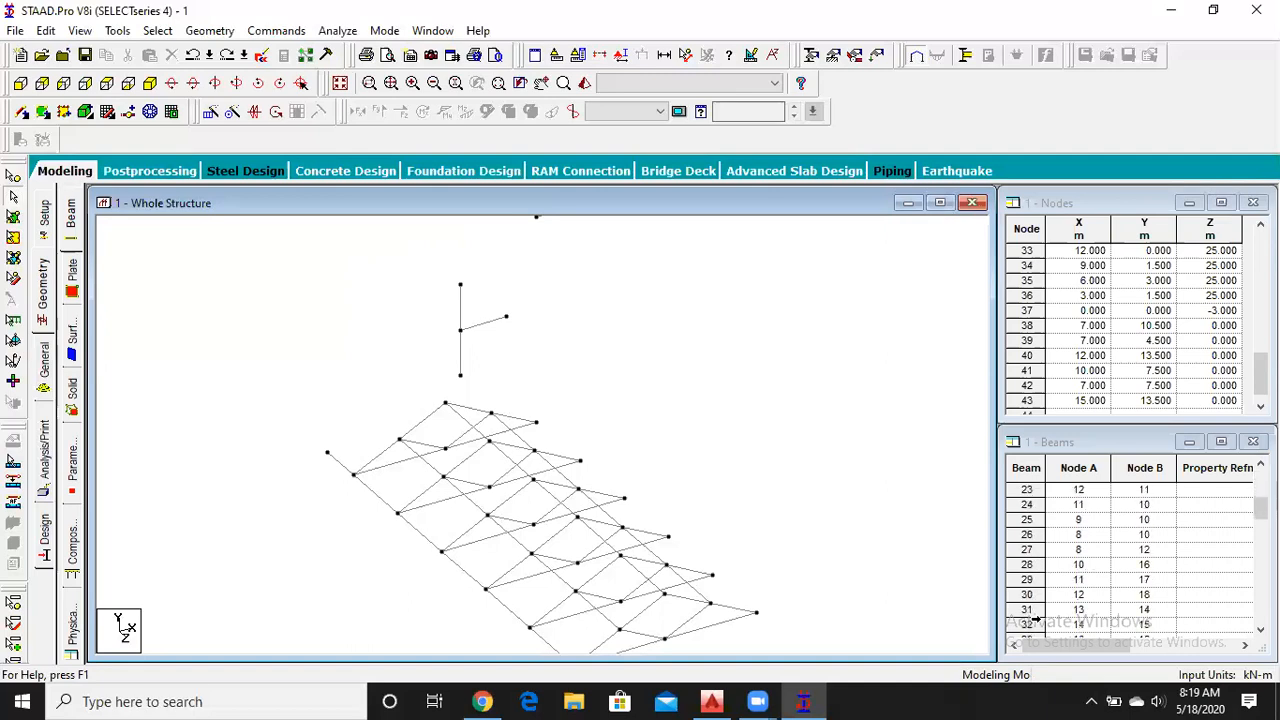
scroll(1034, 619, down, 3)
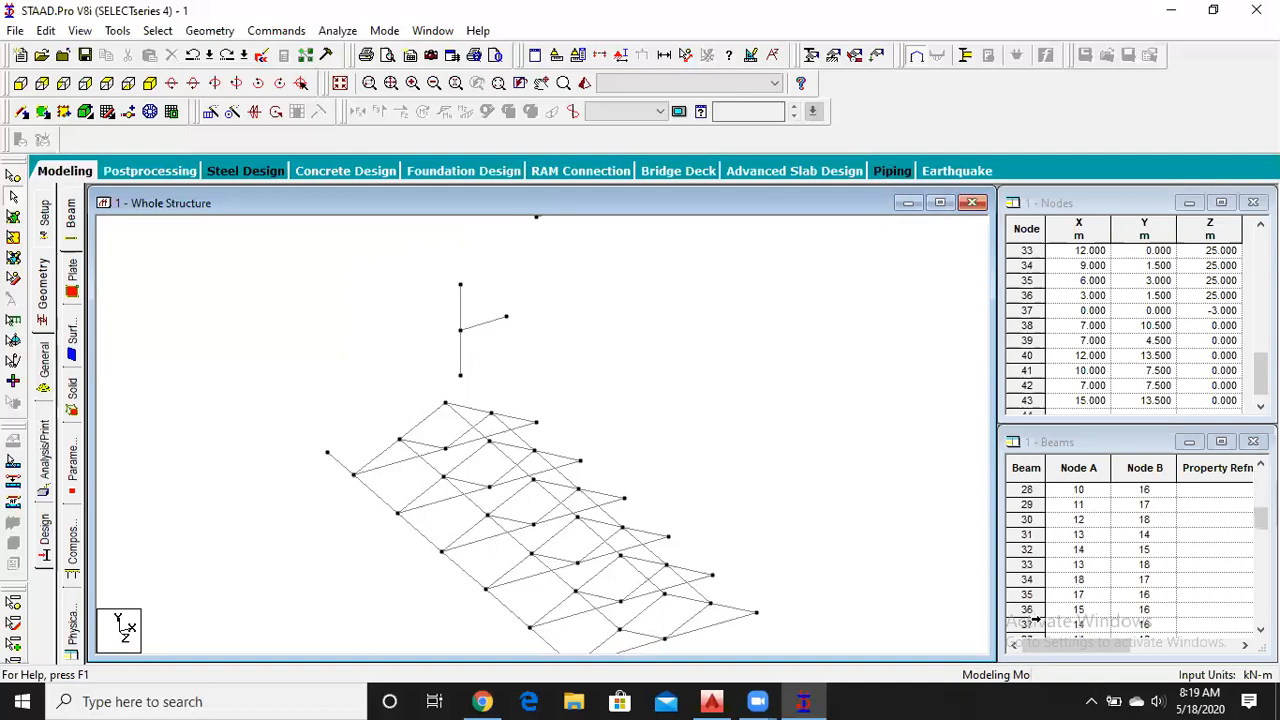
scroll(1033, 620, down, 3)
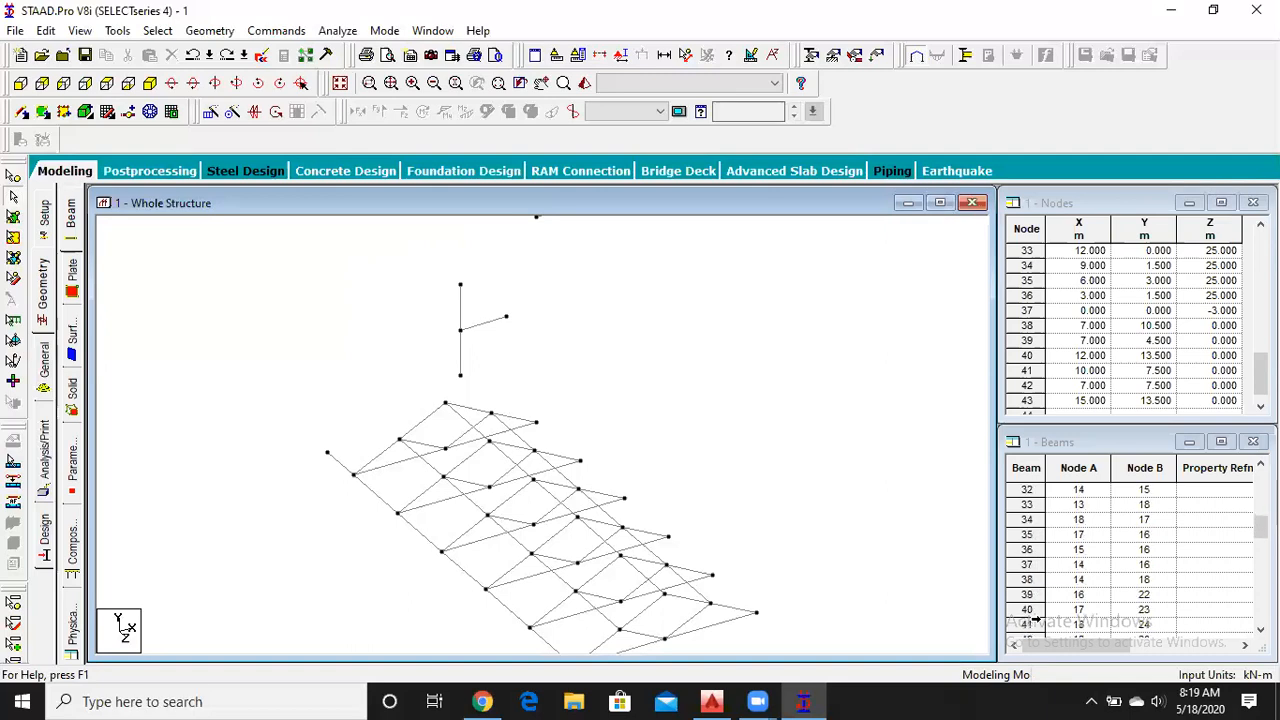
scroll(1033, 620, down, 4)
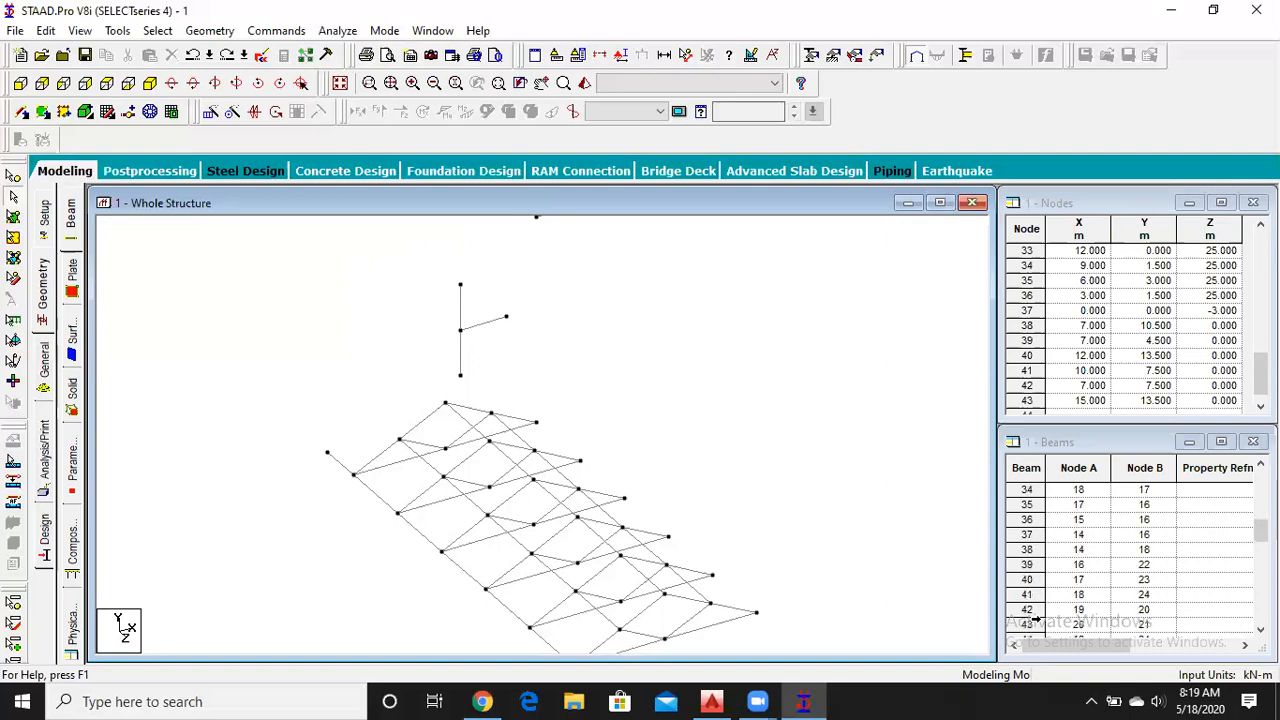
scroll(1033, 620, down, 5)
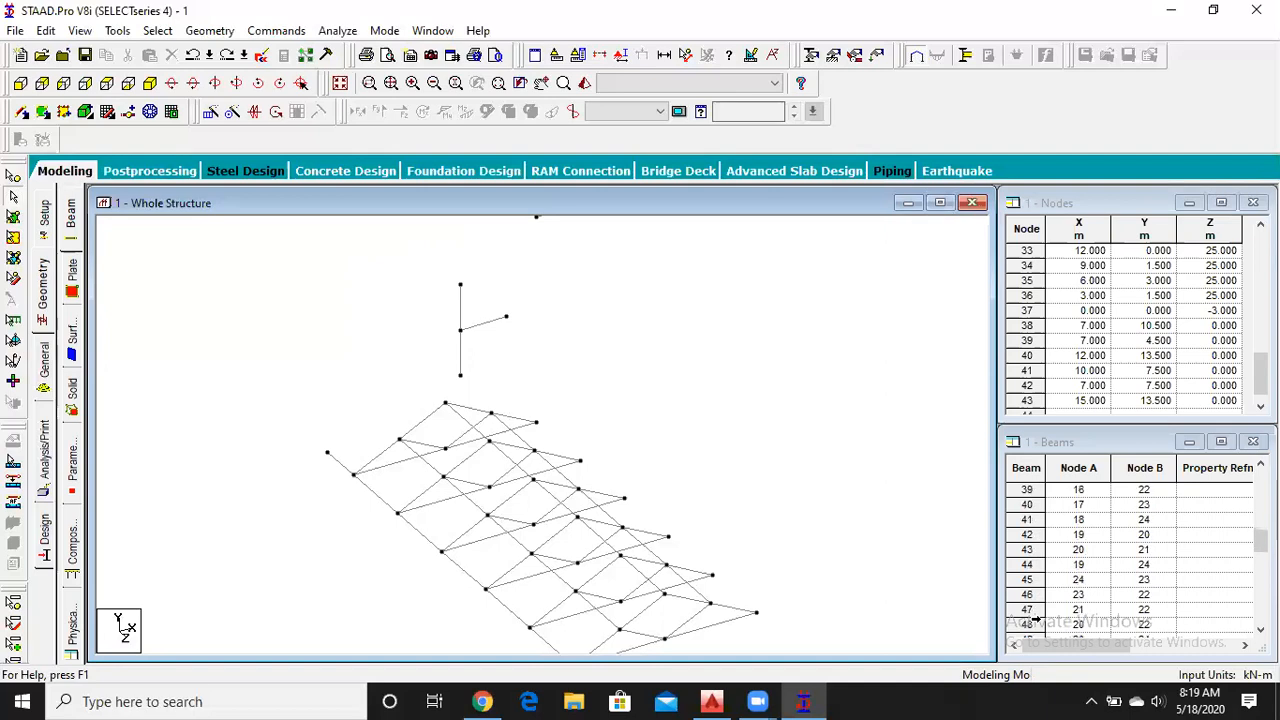
scroll(1033, 620, down, 4)
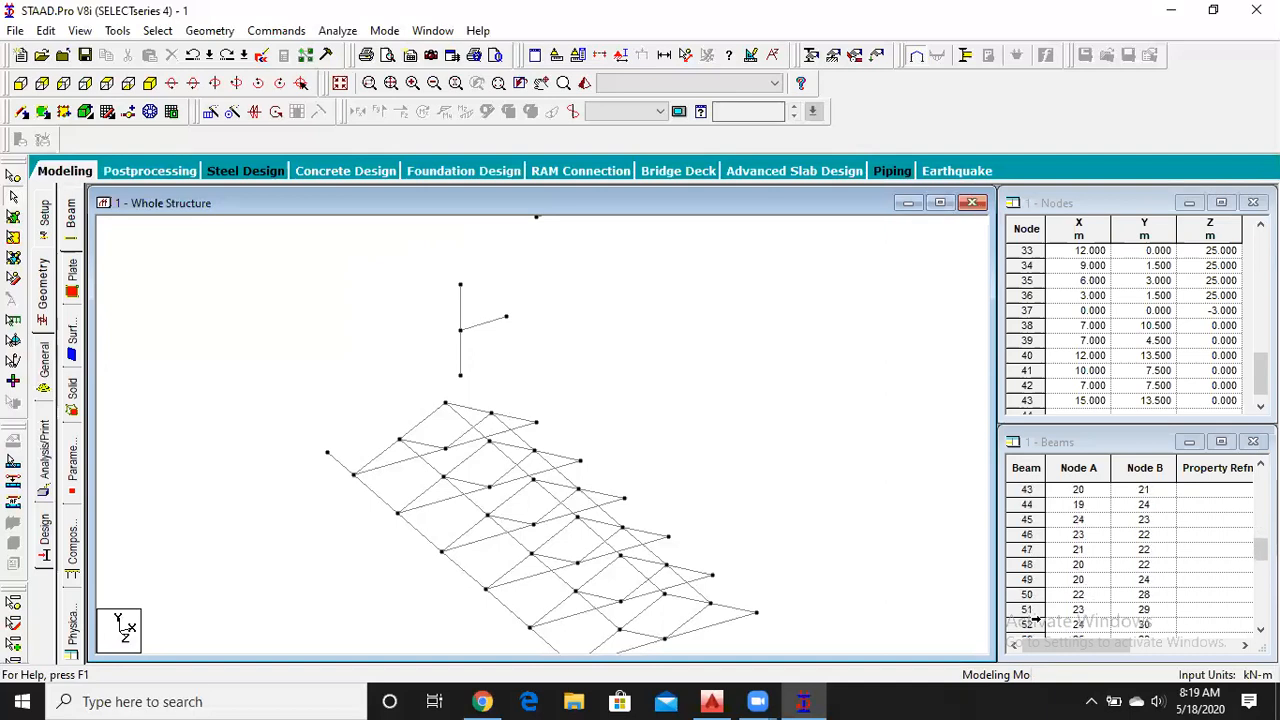
scroll(1033, 620, down, 2)
scroll(1033, 620, down, 2)
scroll(1033, 620, down, 6)
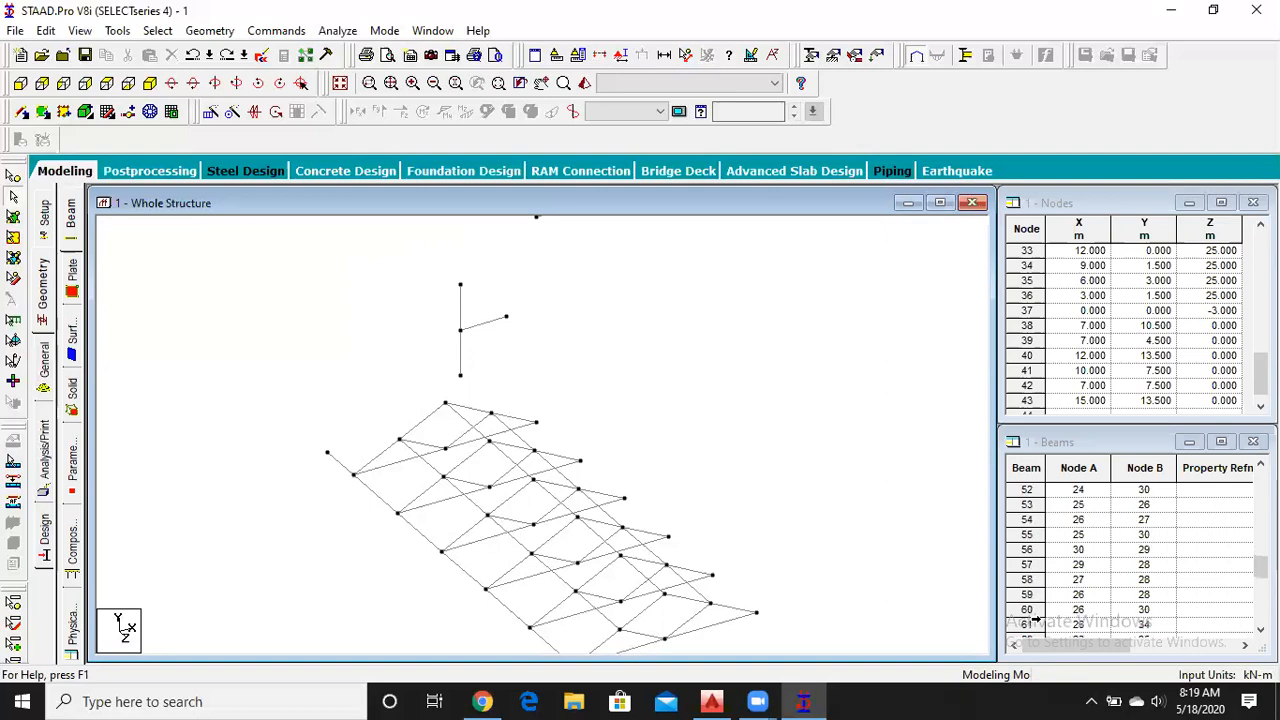
scroll(1033, 620, down, 5)
scroll(1033, 620, down, 4)
scroll(1033, 620, down, 1)
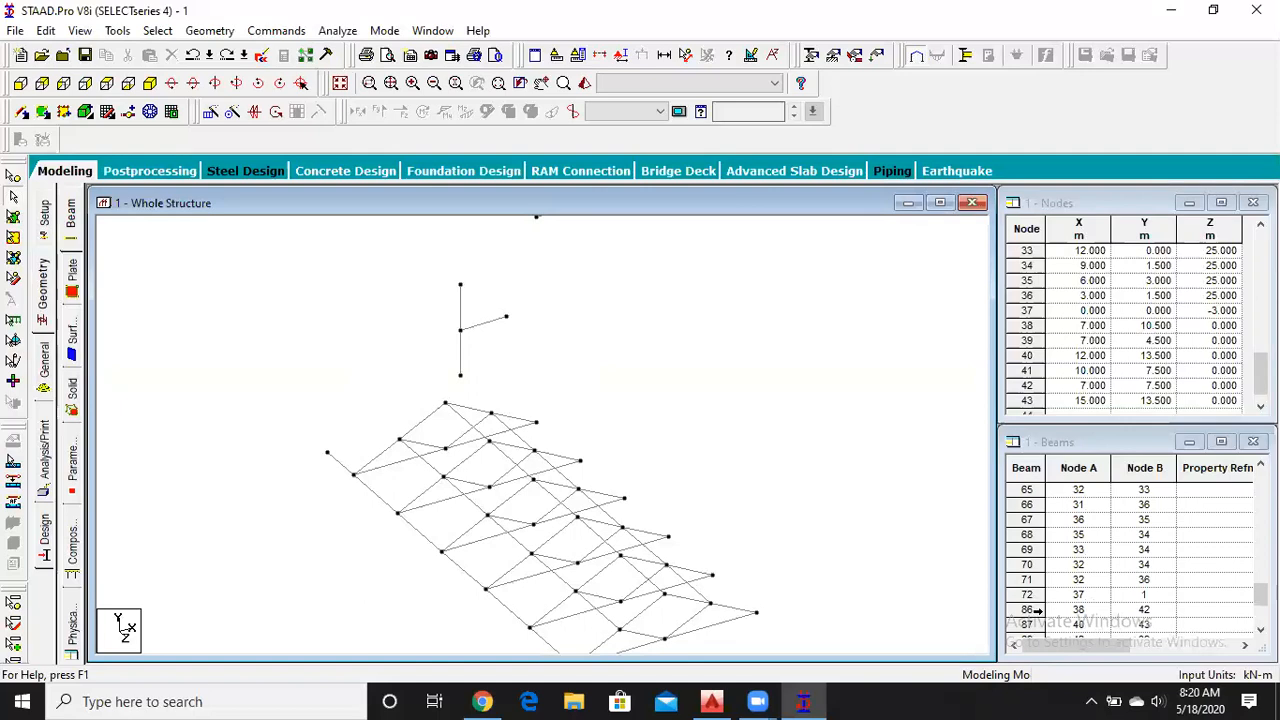
scroll(1036, 610, down, 3)
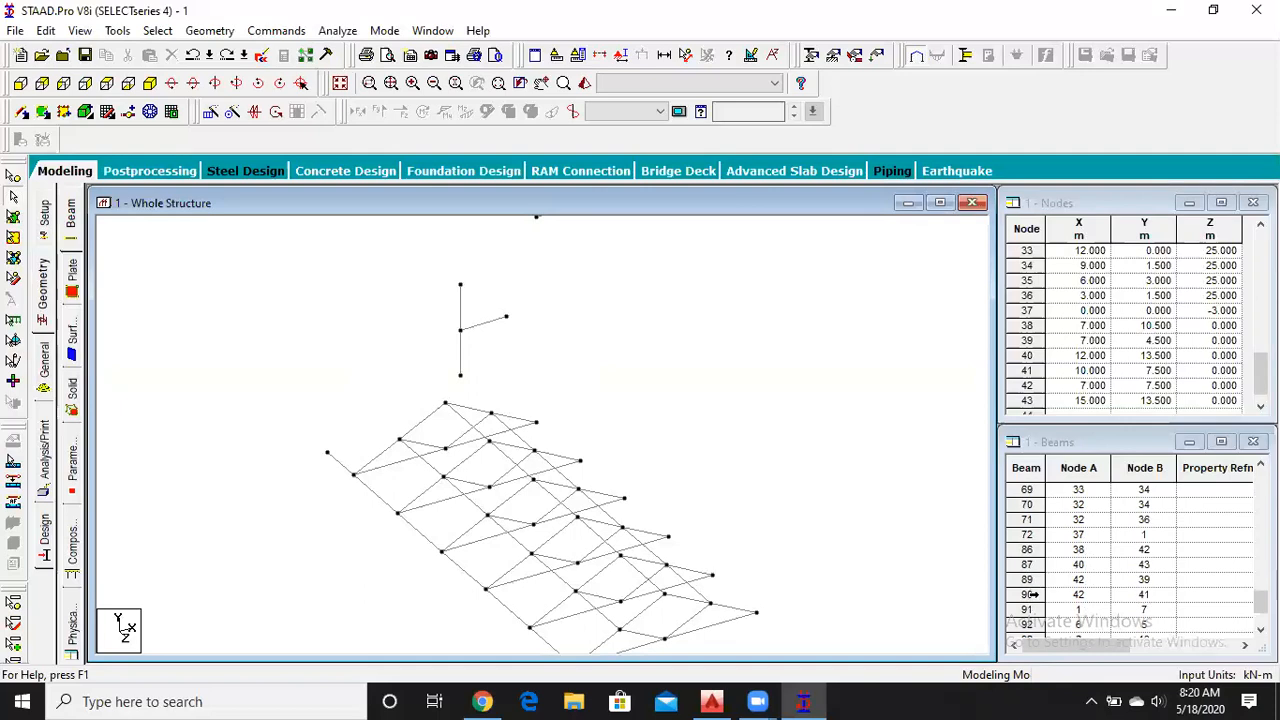
scroll(1033, 594, down, 2)
scroll(1033, 594, down, 4)
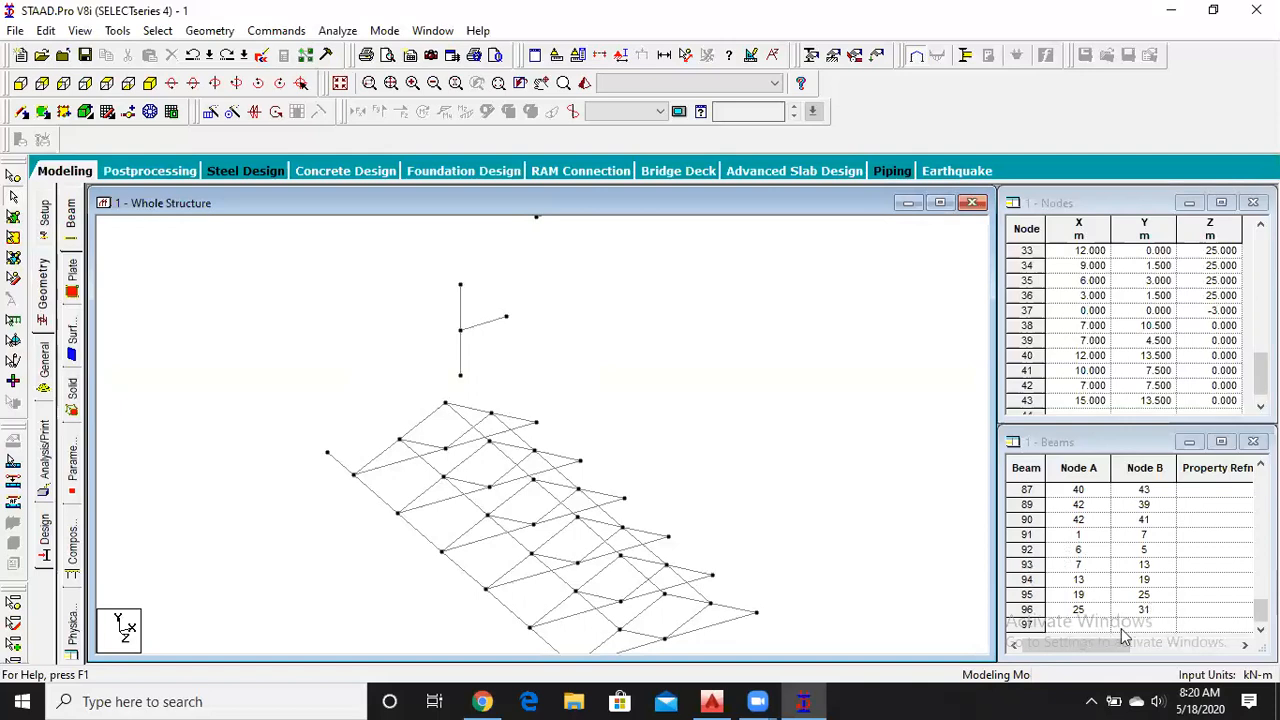
scroll(1024, 565, up, 14)
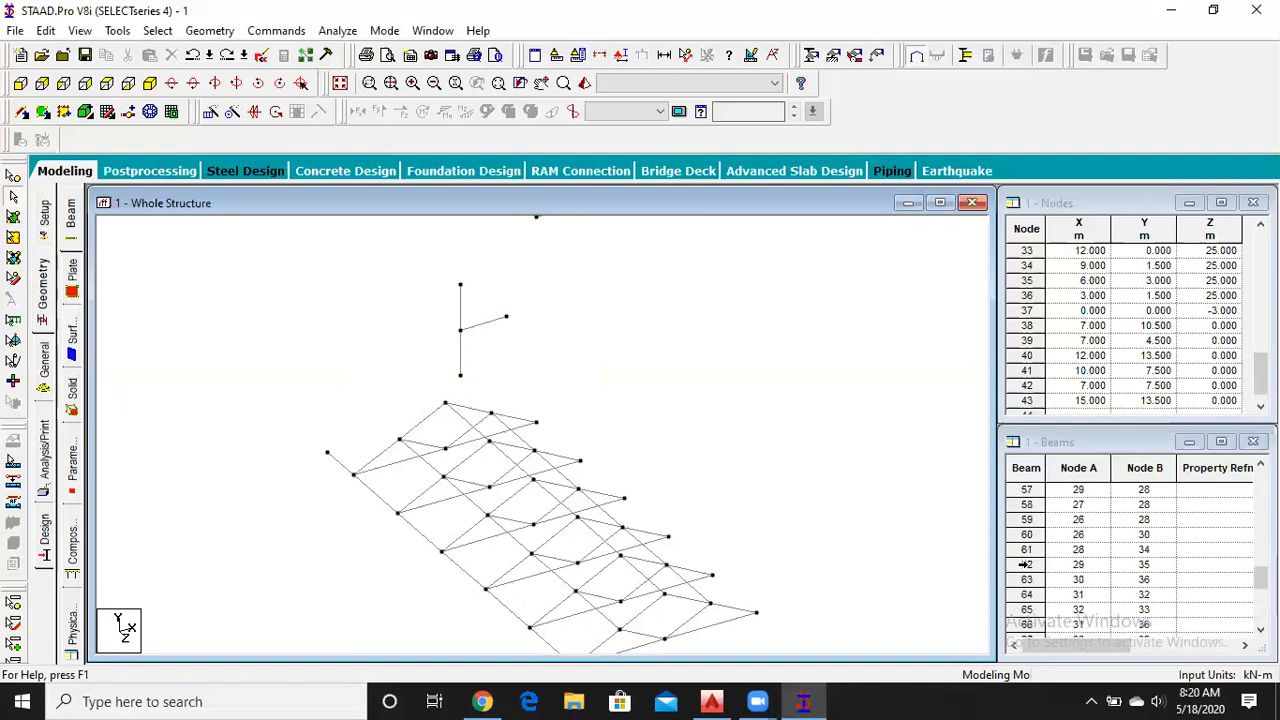
scroll(1024, 565, up, 9)
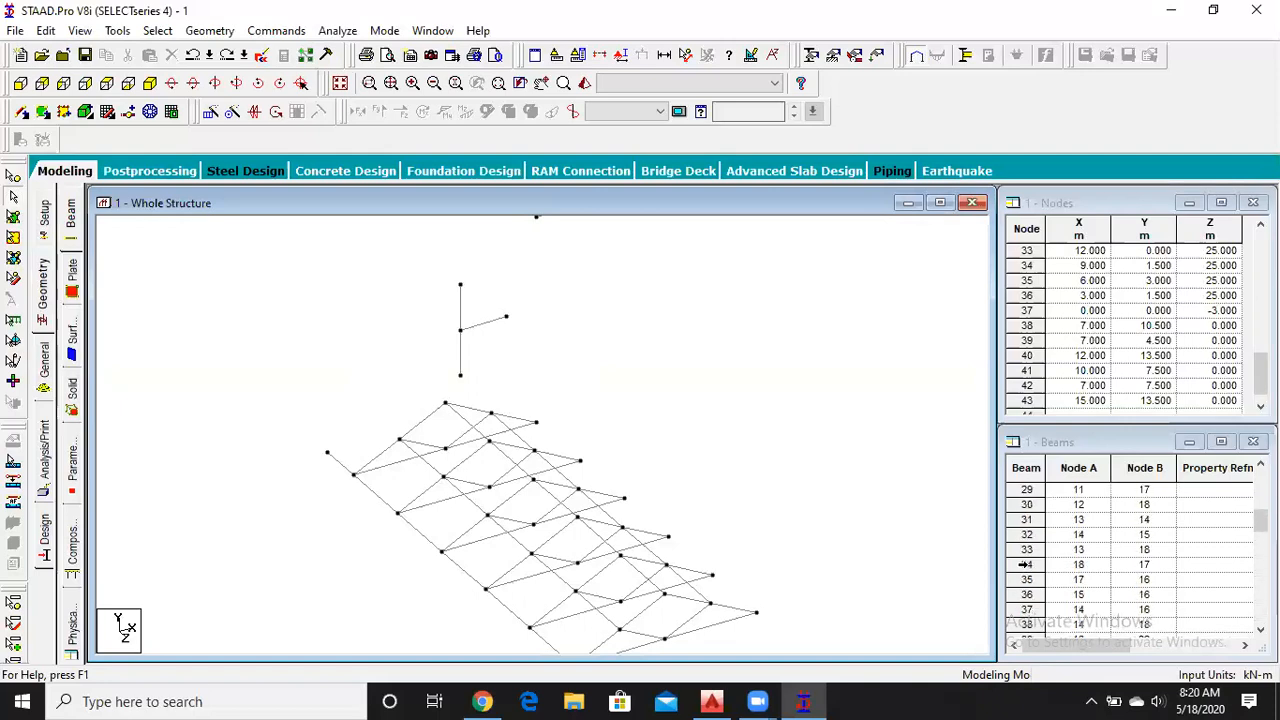
scroll(1024, 565, up, 2)
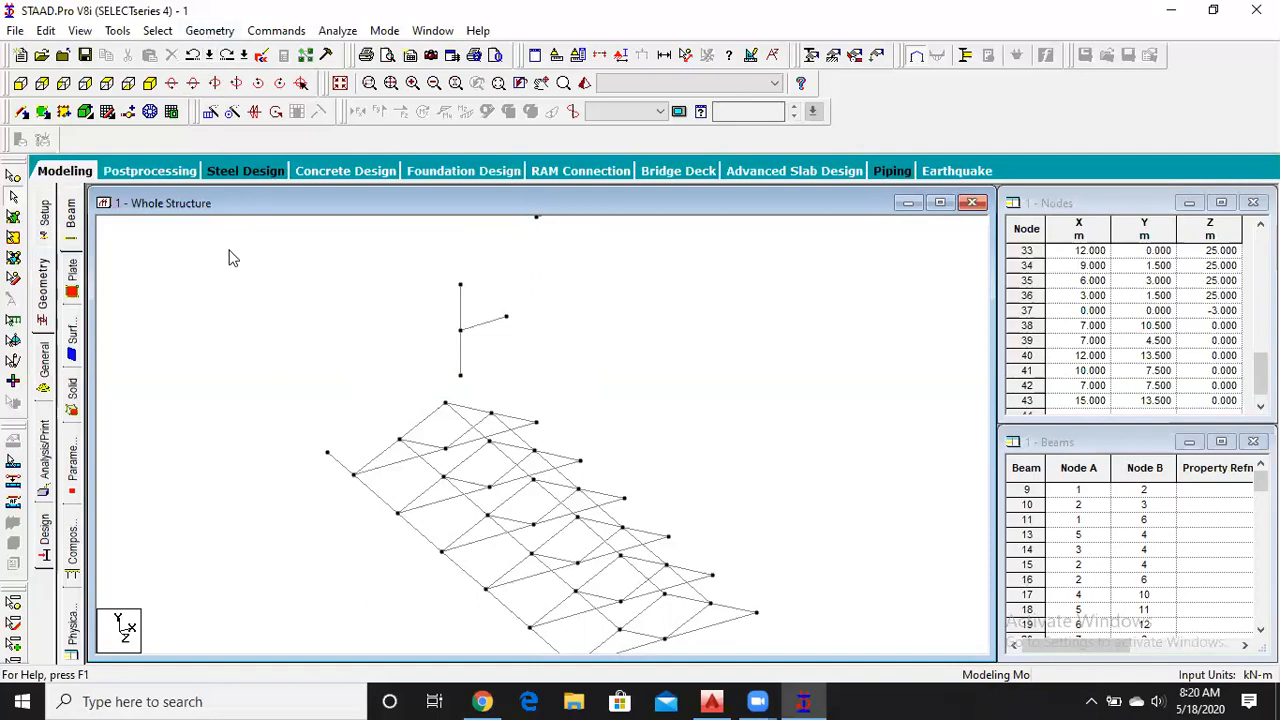
- Renumber all members of the structure from 1 in ascending order, using Member No. (Ascending) as the sort criterion
key(ctrl+a)
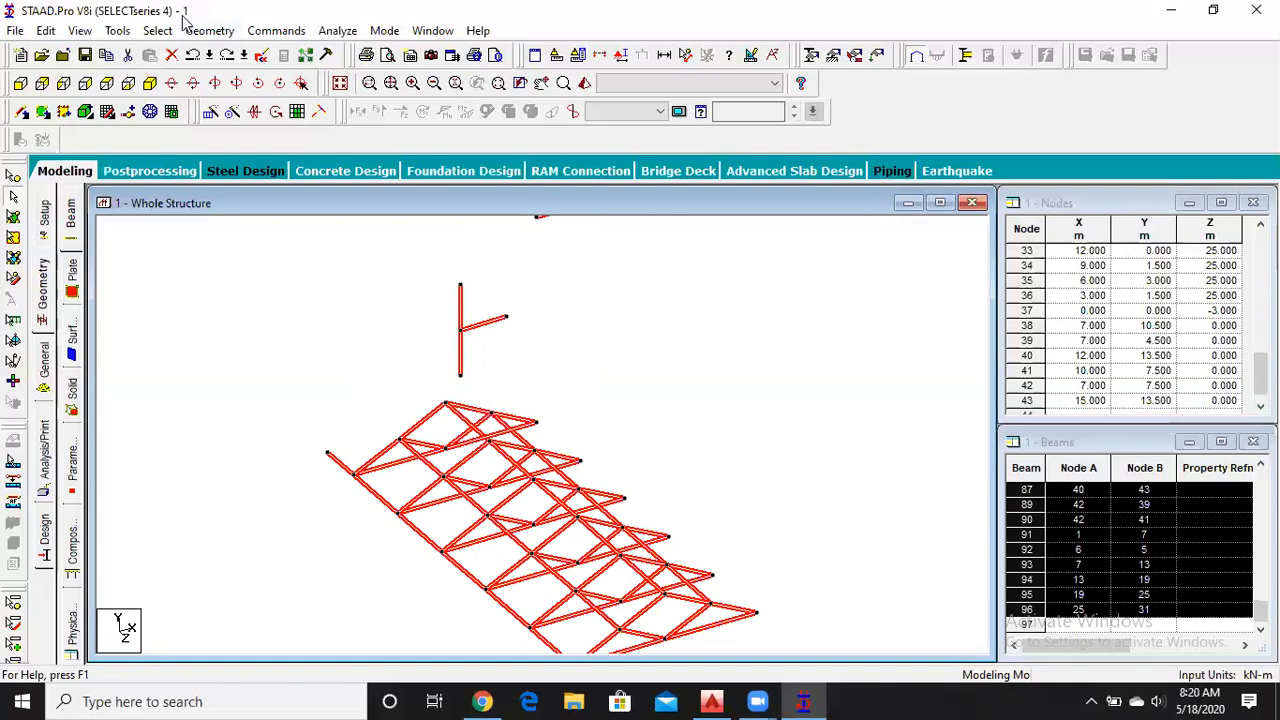
click(210, 30)
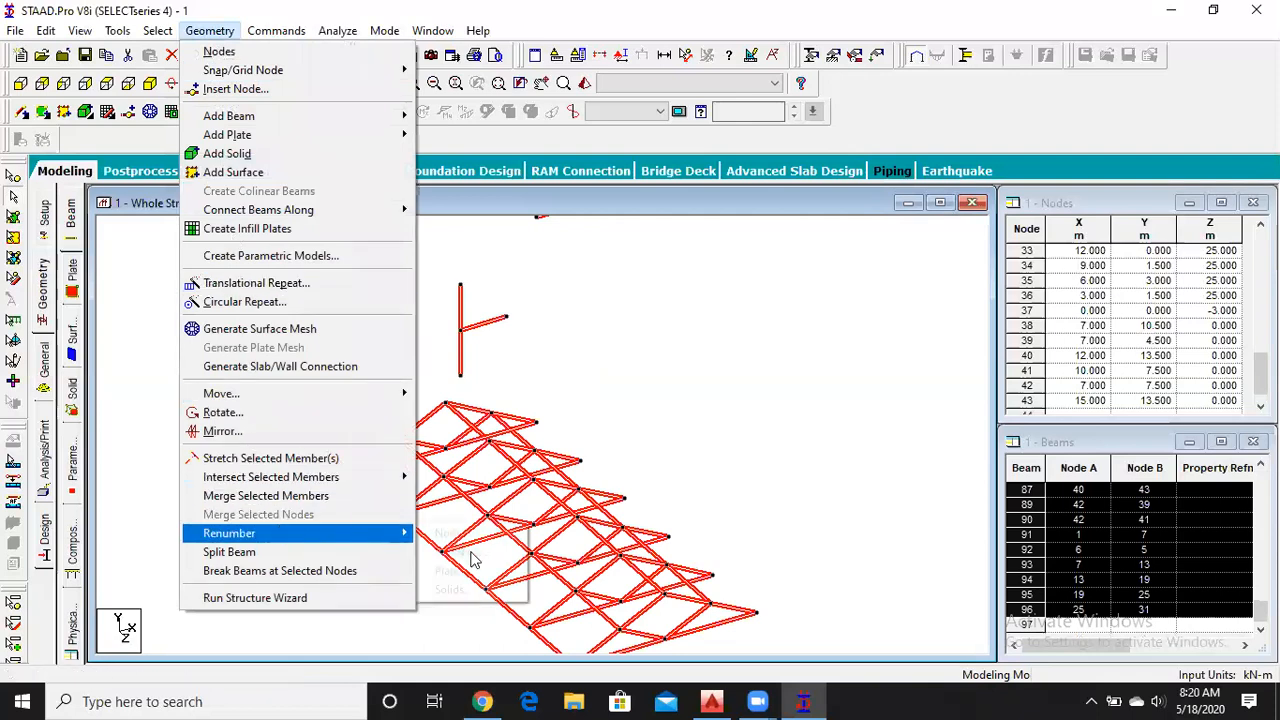
mouse_move(380, 533)
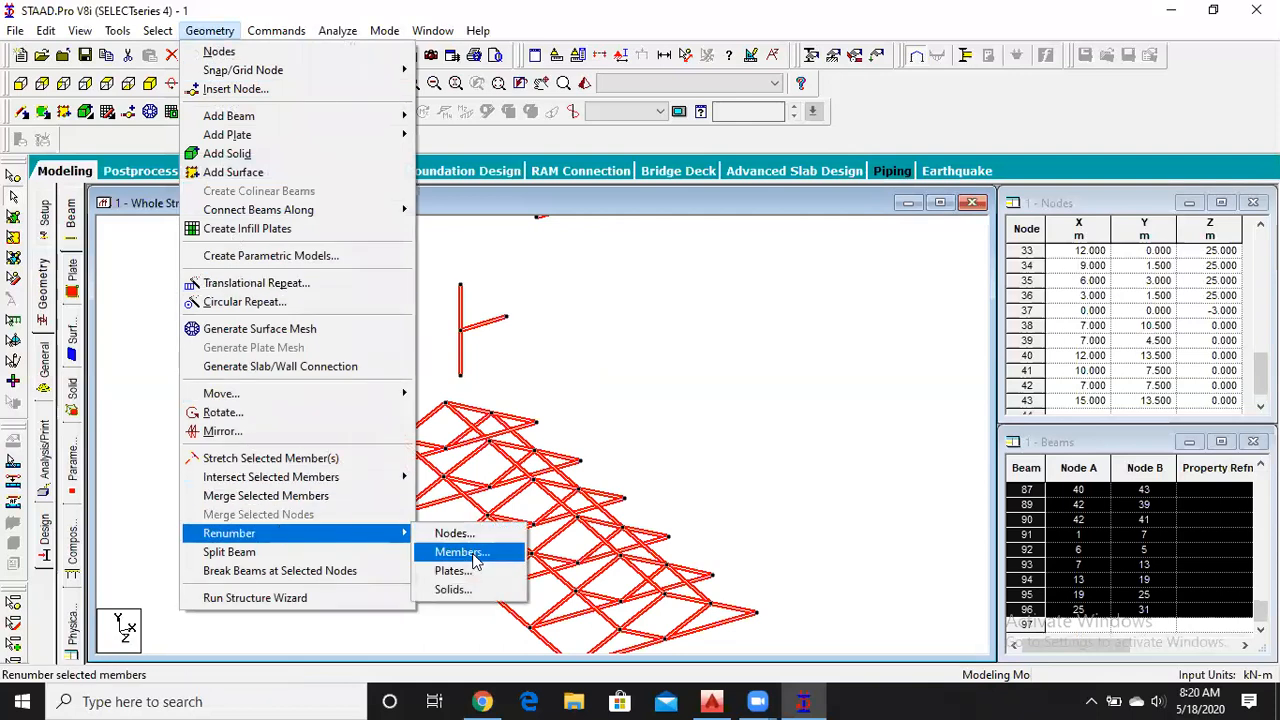
click(462, 552)
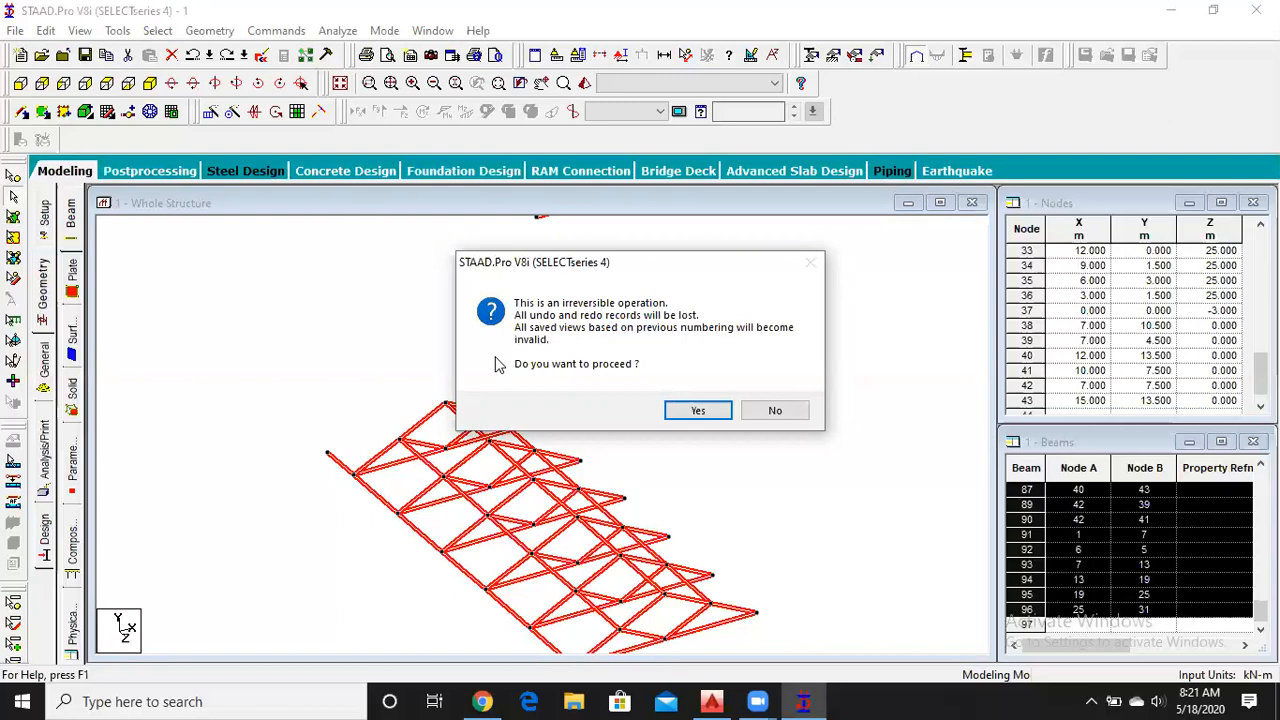
click(688, 411)
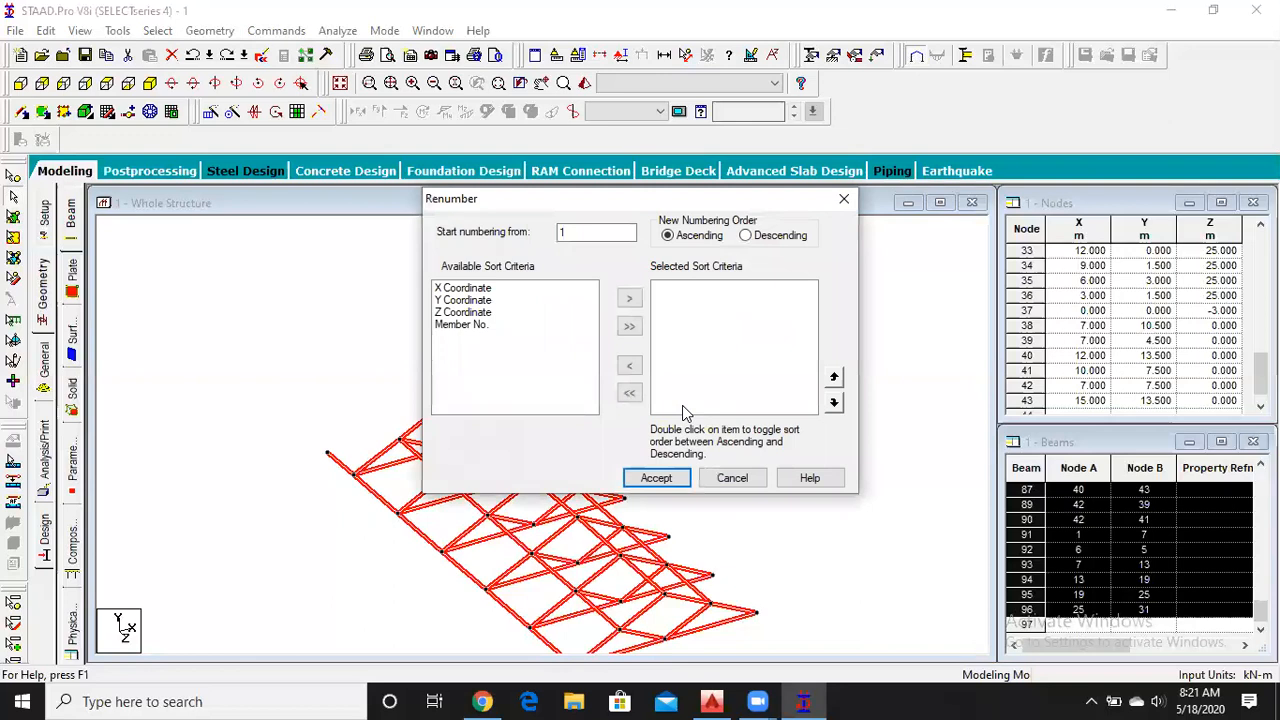
click(456, 328)
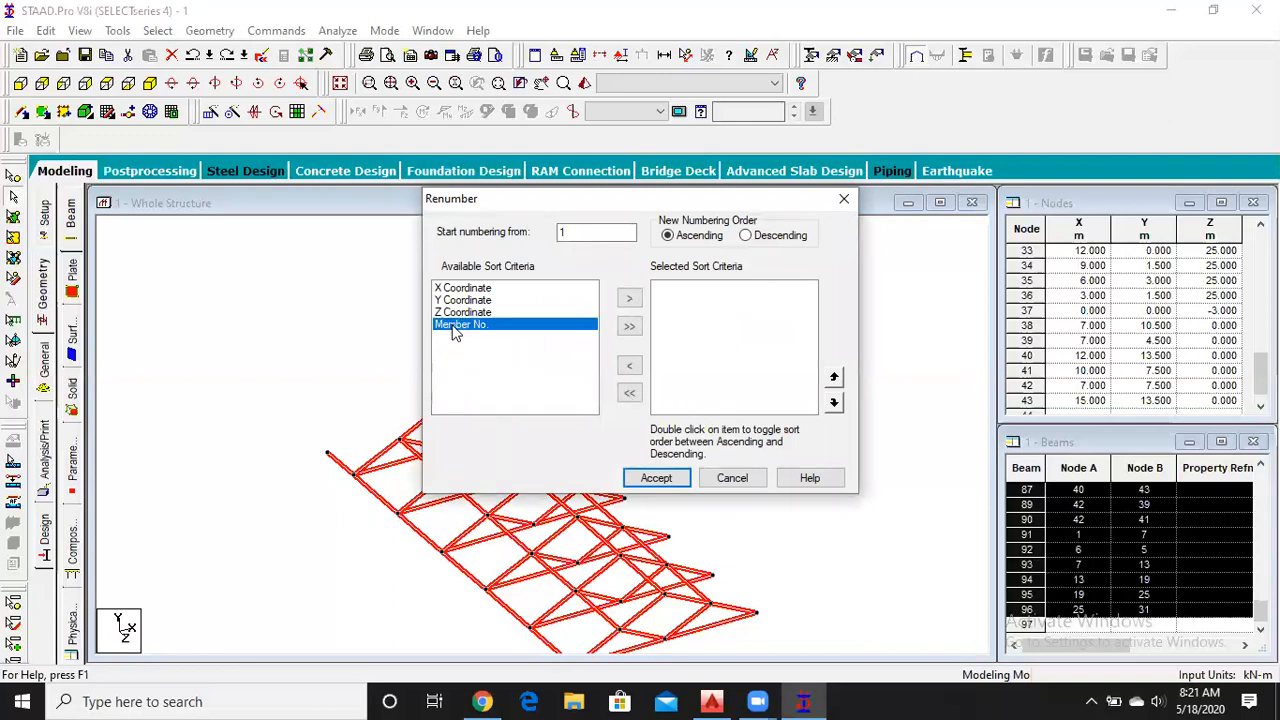
click(629, 300)
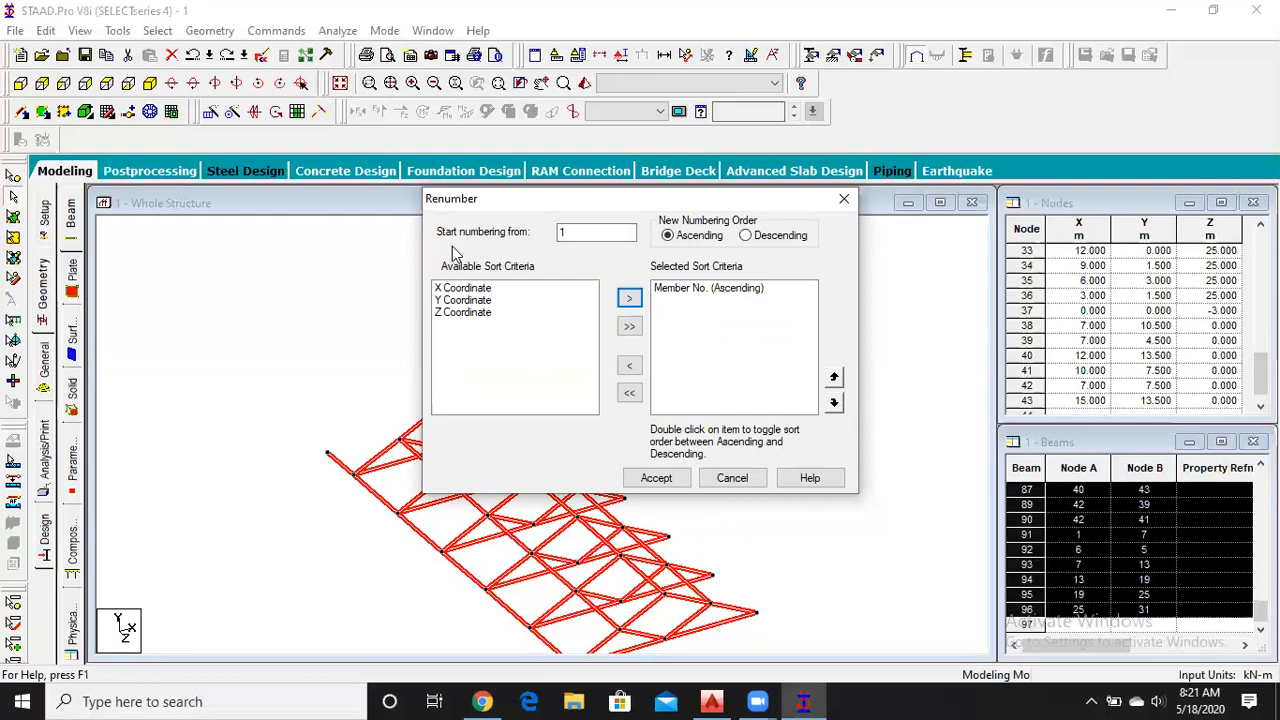
click(575, 229)
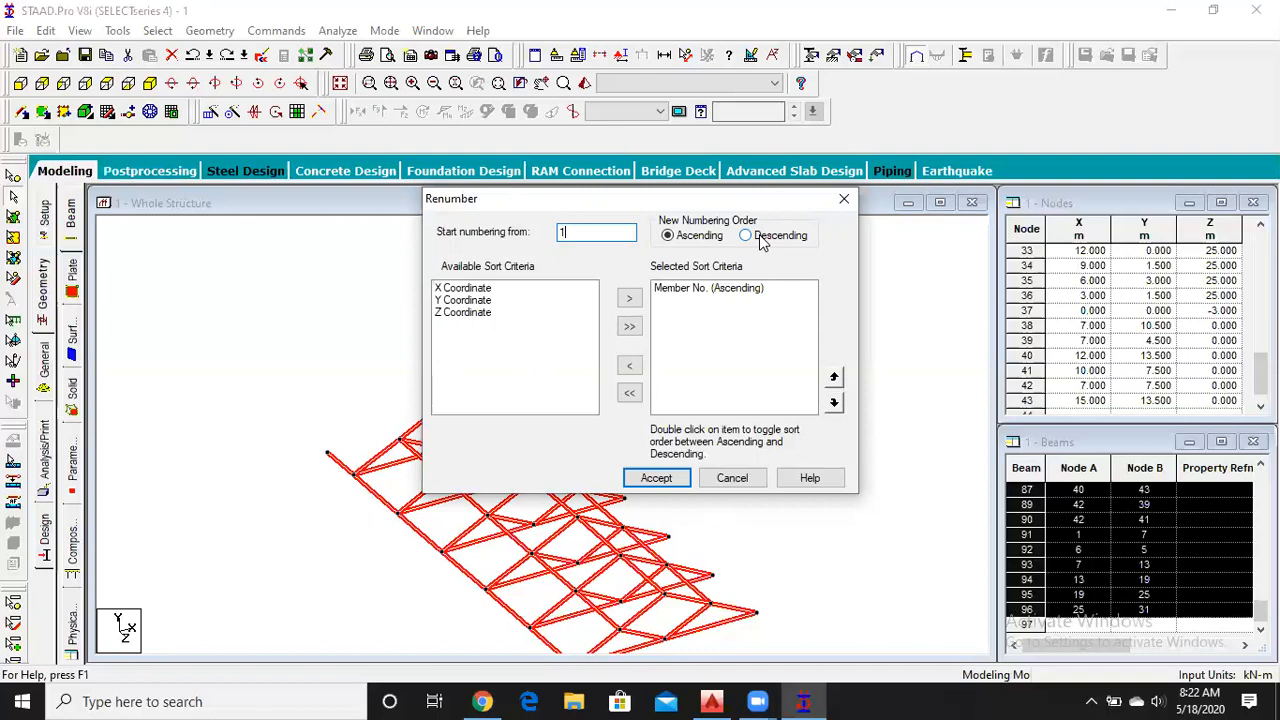
click(748, 238)
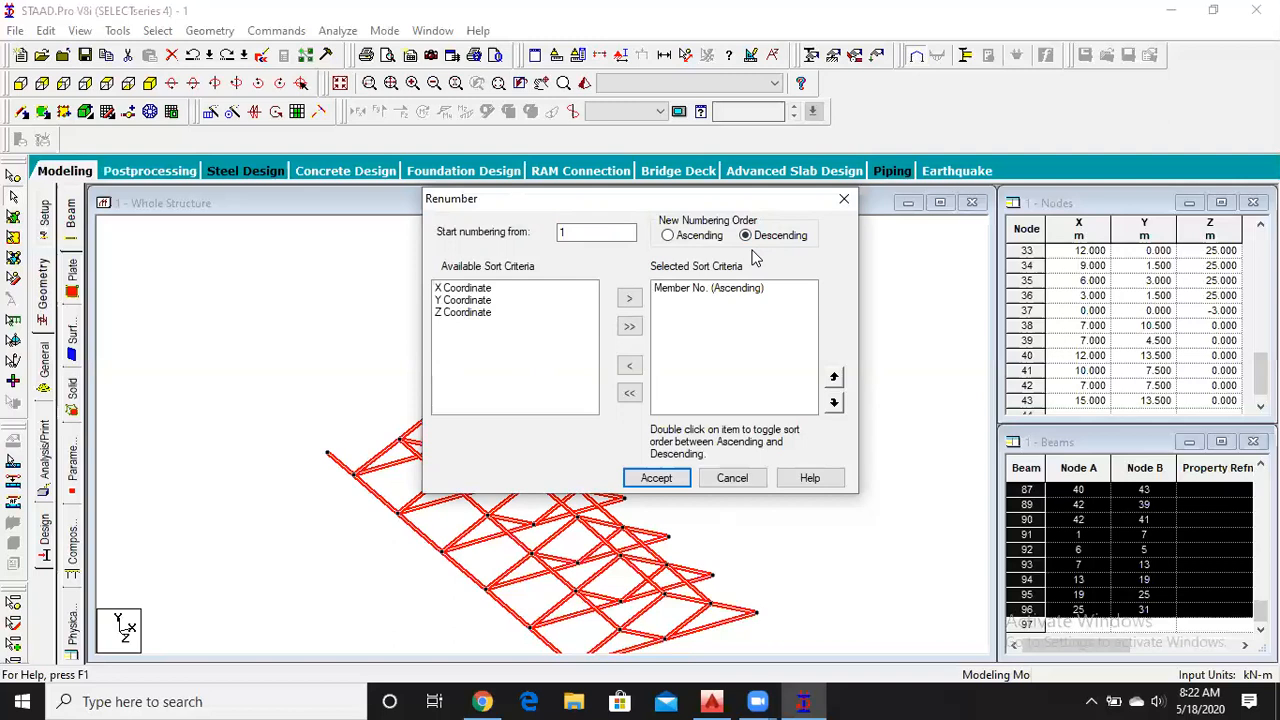
click(674, 240)
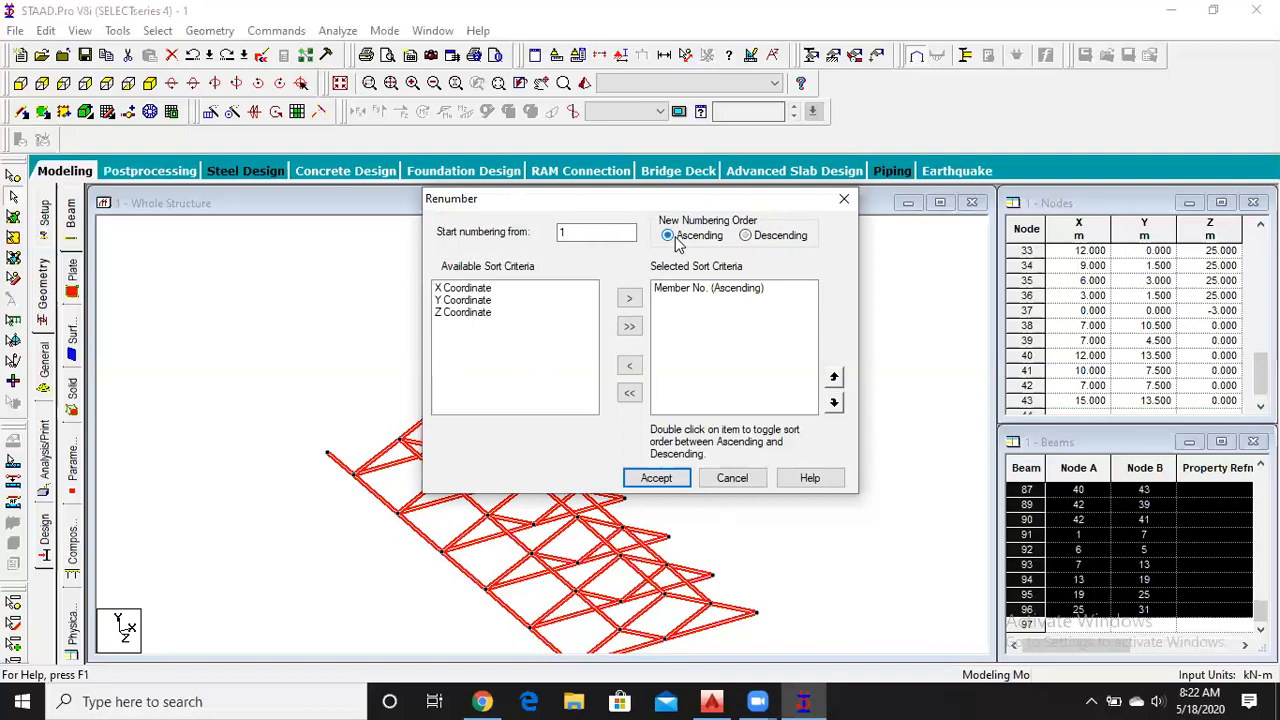
click(656, 478)
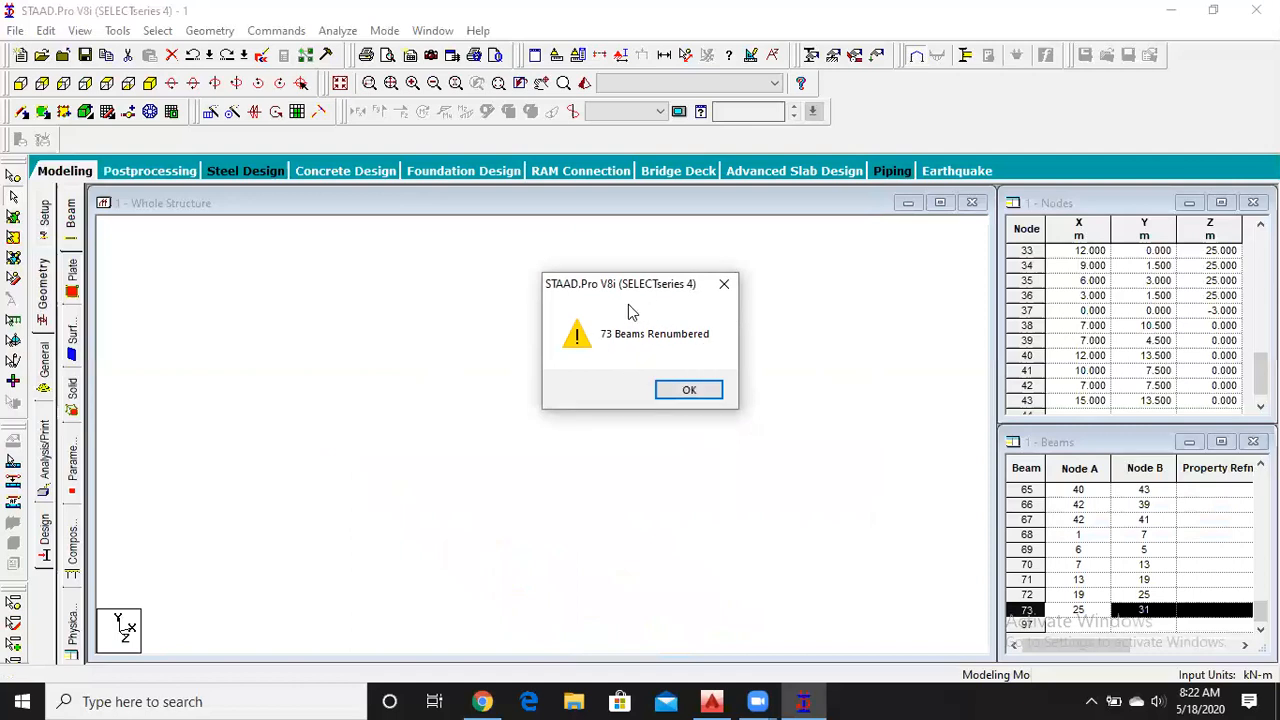
- Close the renumbering message and examine the beam numbers throughout the Beams table for a continuous sequence
click(689, 391)
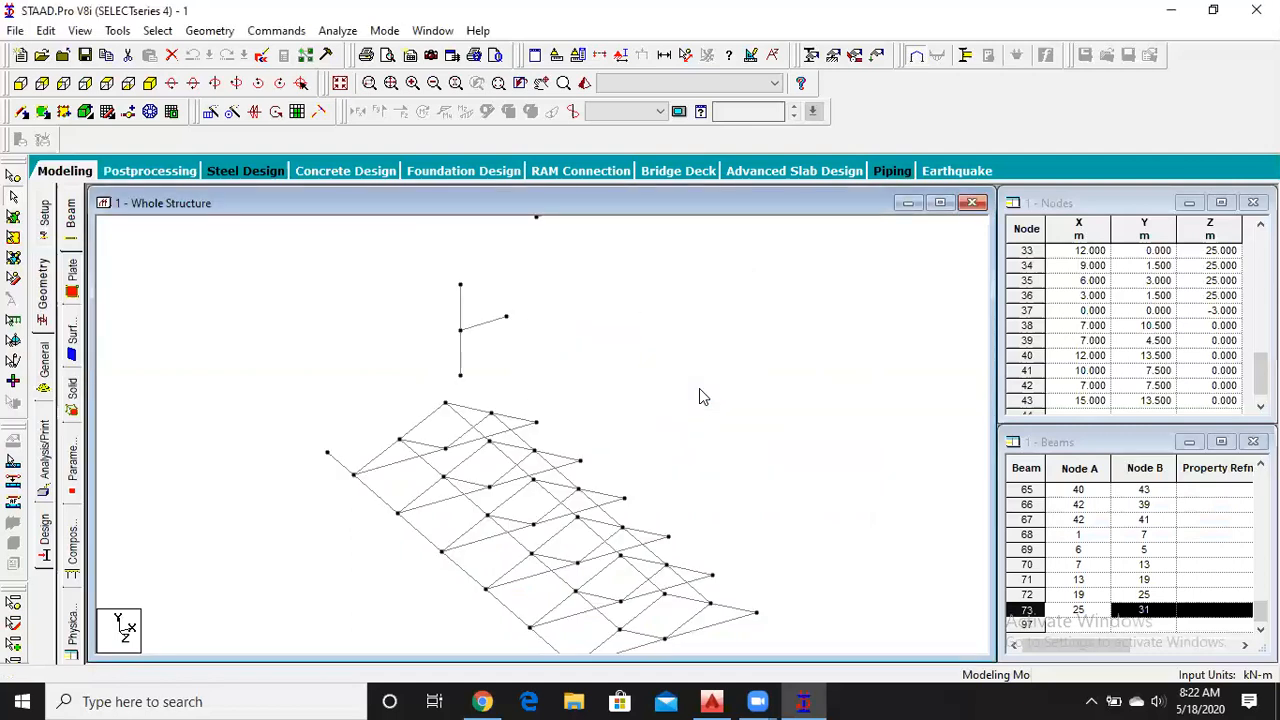
scroll(1030, 520, up, 13)
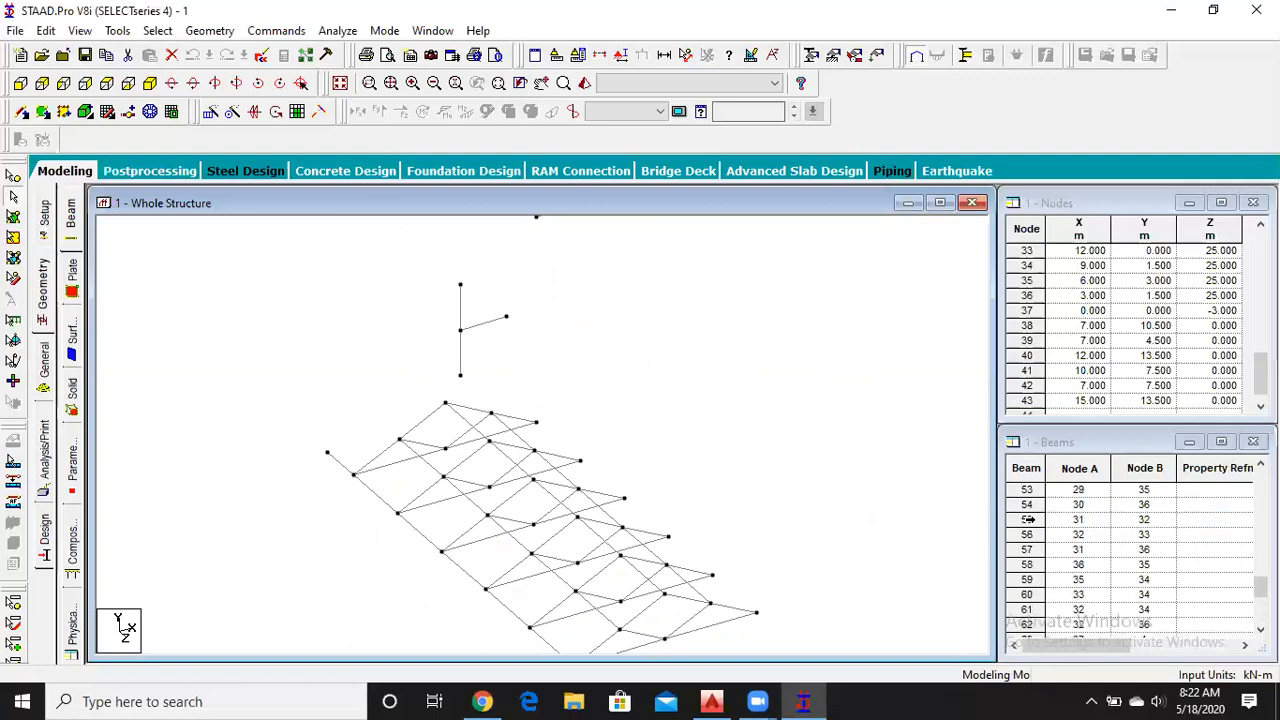
scroll(1036, 512, up, 10)
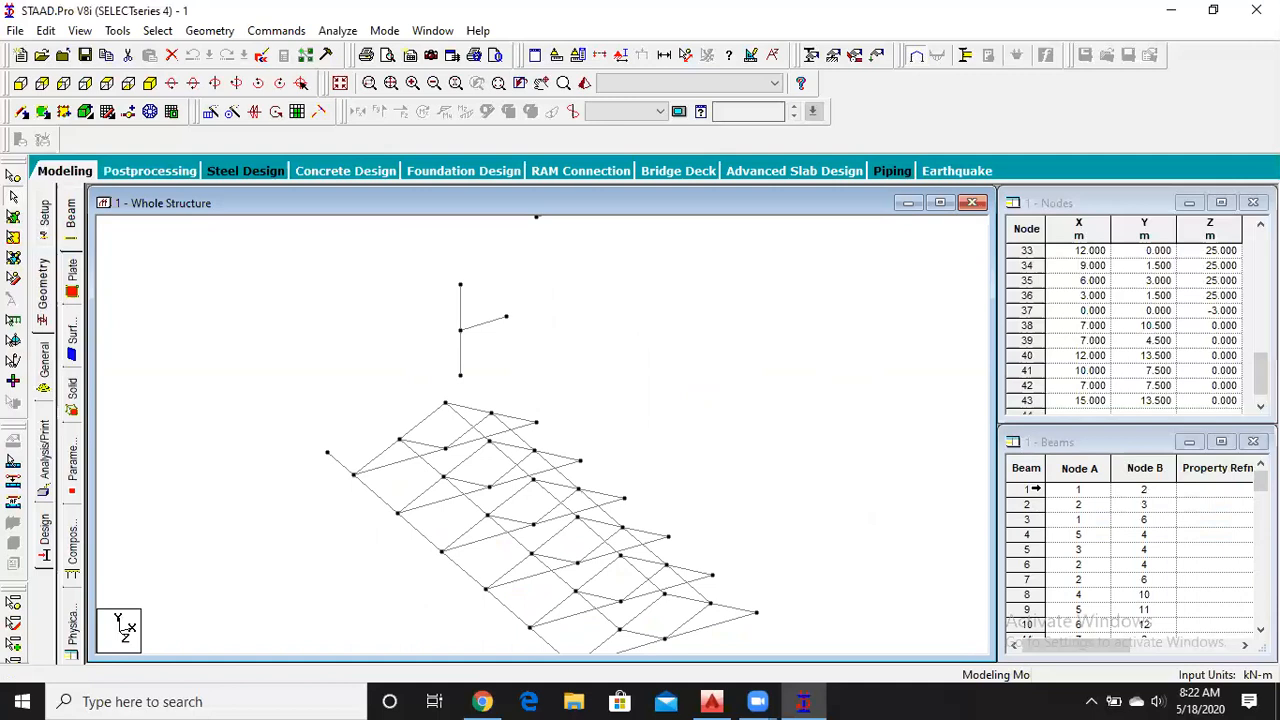
scroll(1030, 550, down, 3)
scroll(1028, 552, down, 10)
scroll(1028, 552, down, 9)
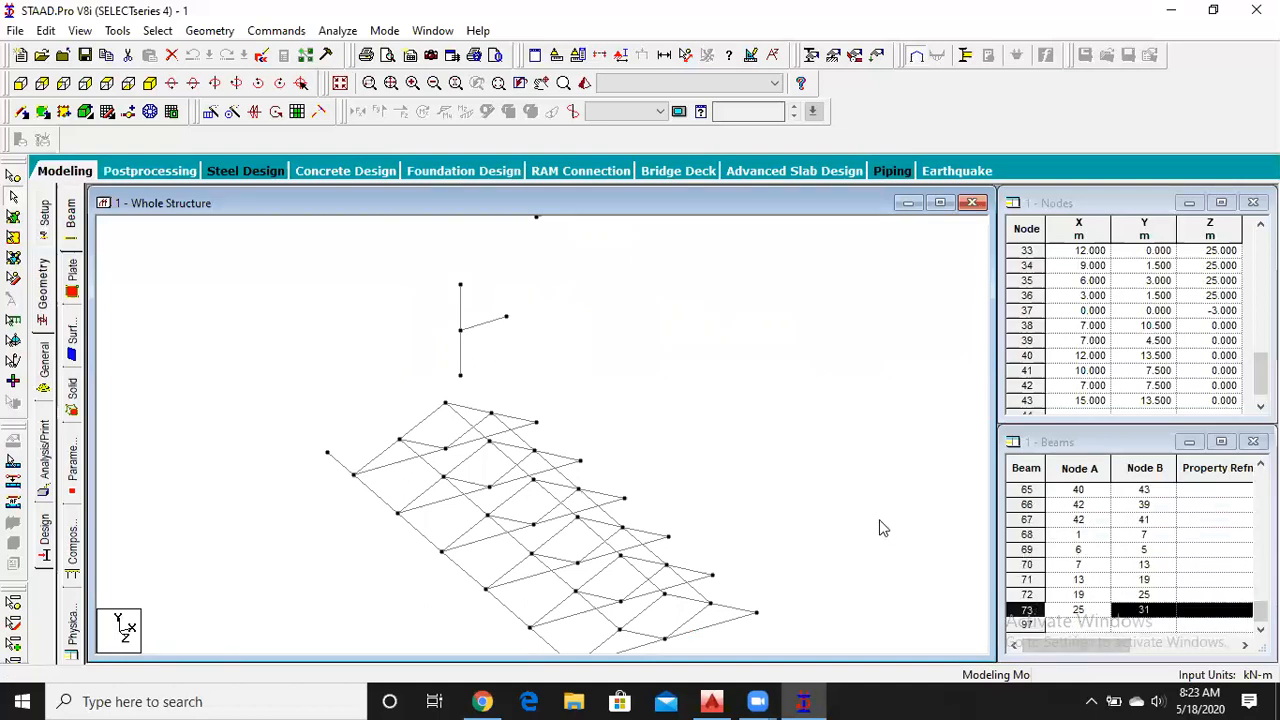
click(1205, 553)
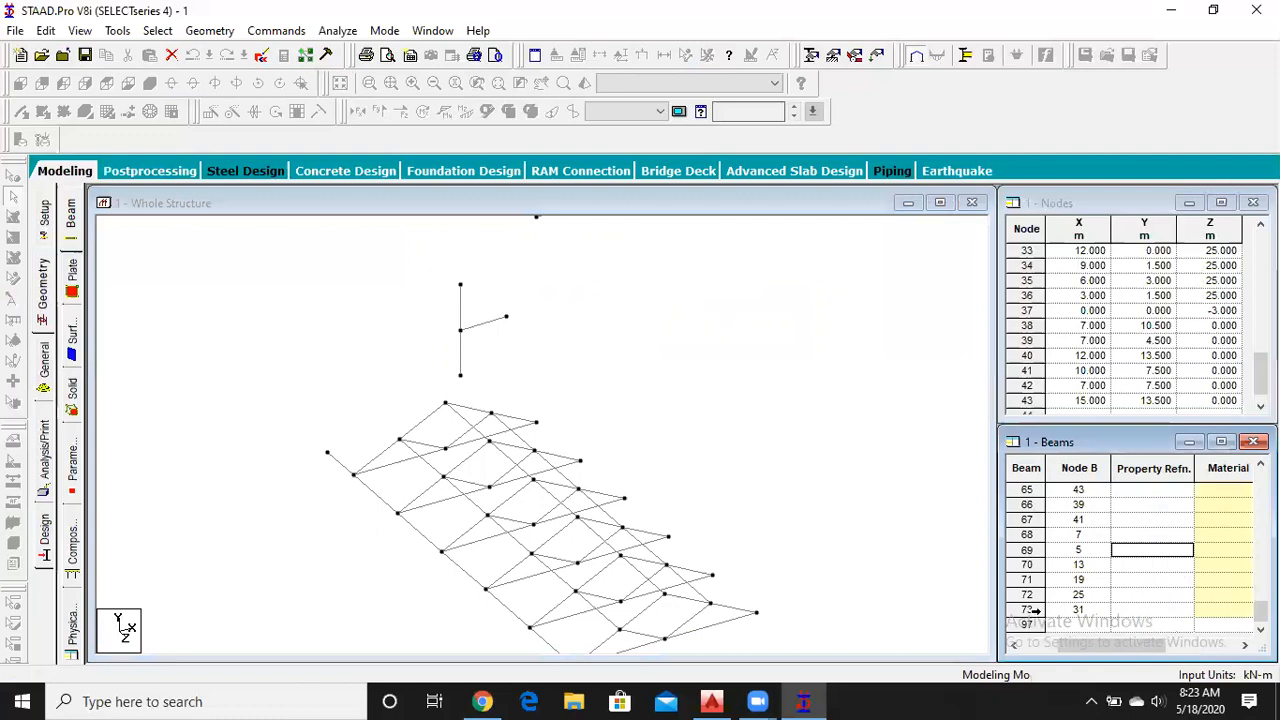
drag(1058, 646, 979, 633)
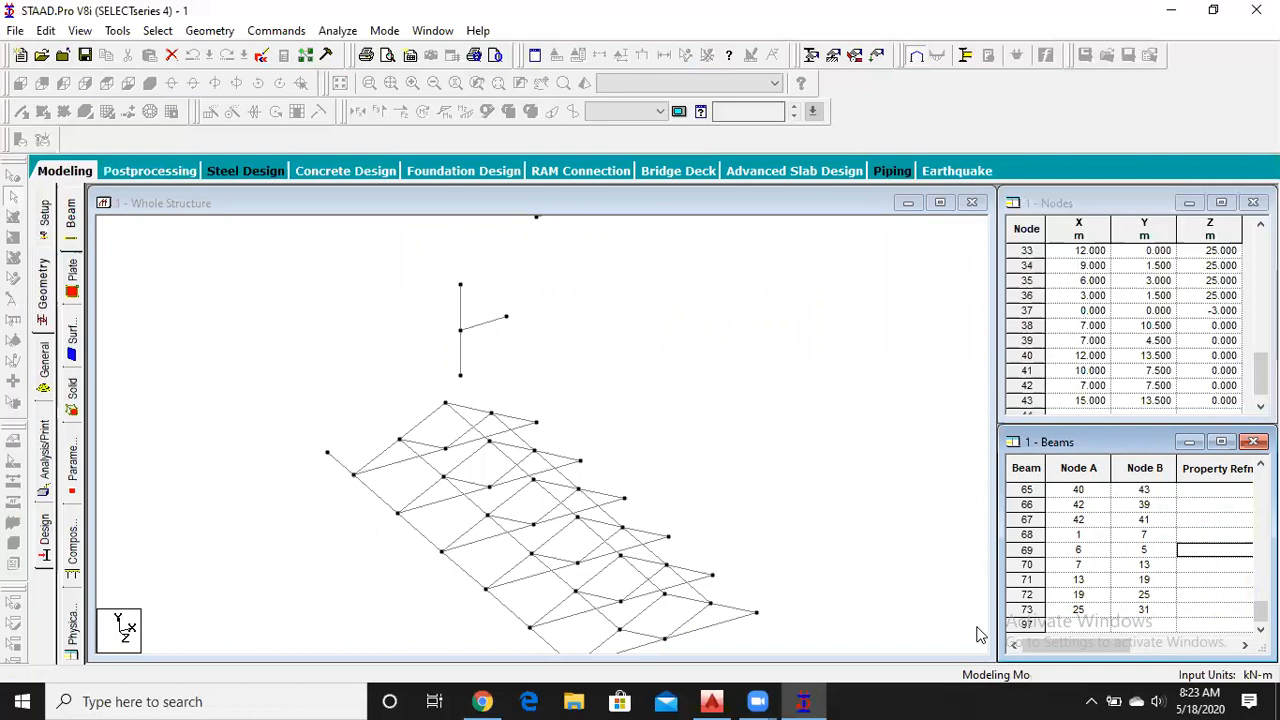
scroll(616, 372, down, 2)
drag(252, 236, 779, 648)
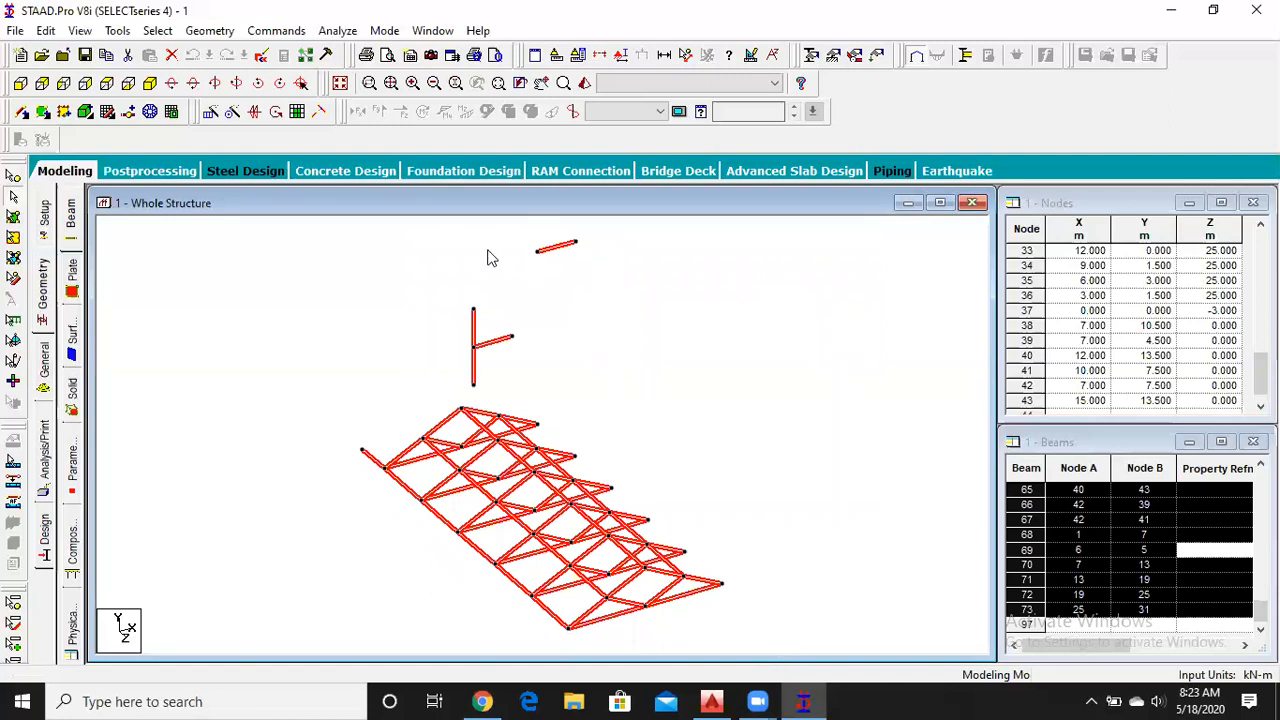
click(194, 34)
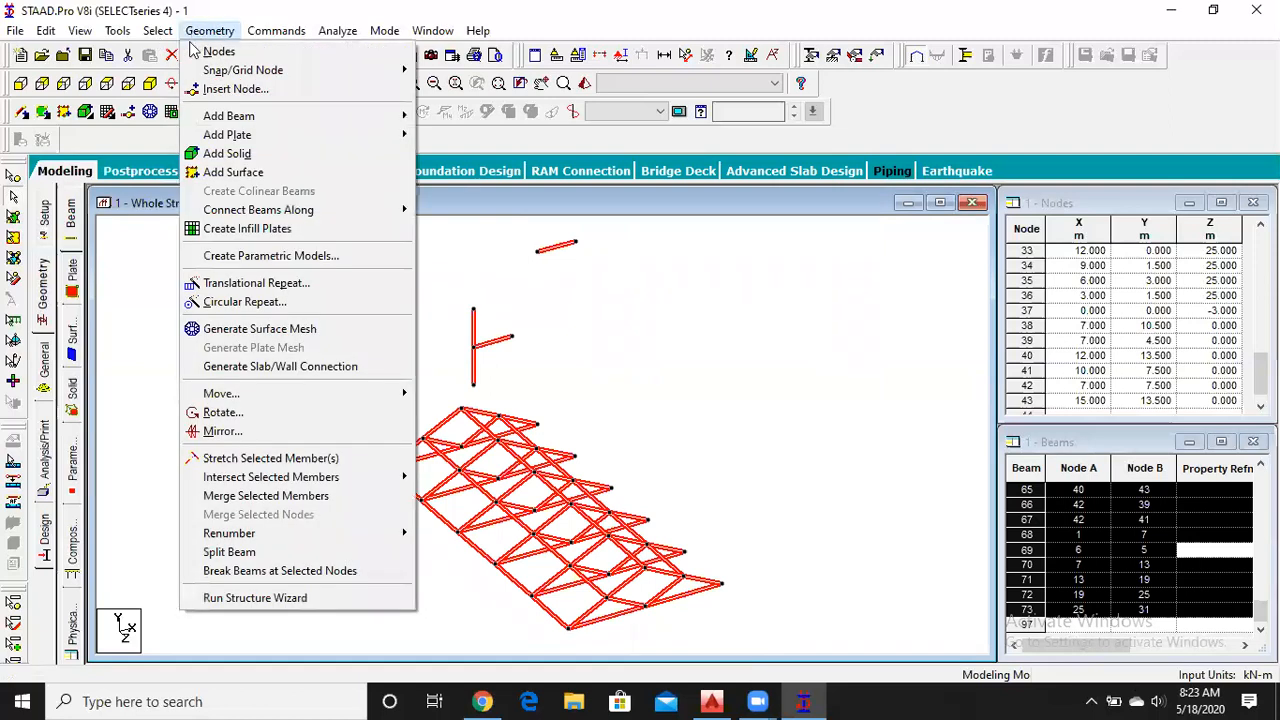
mouse_move(296, 541)
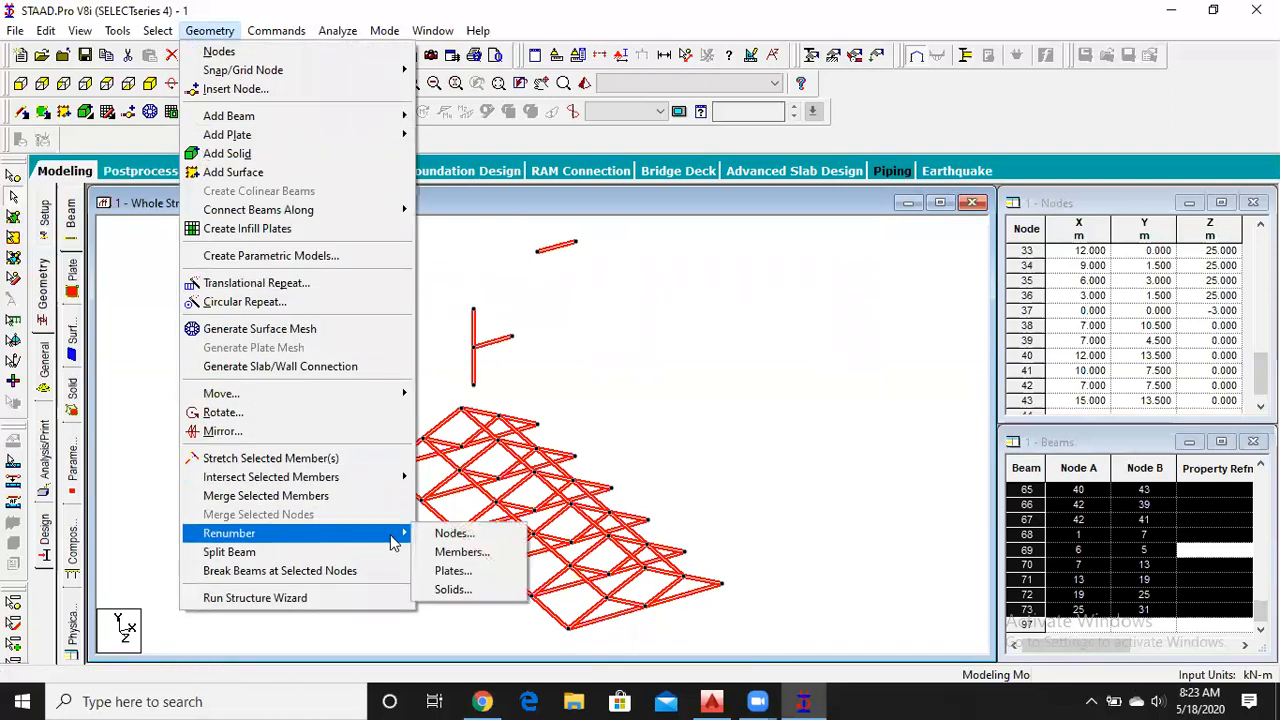
click(477, 555)
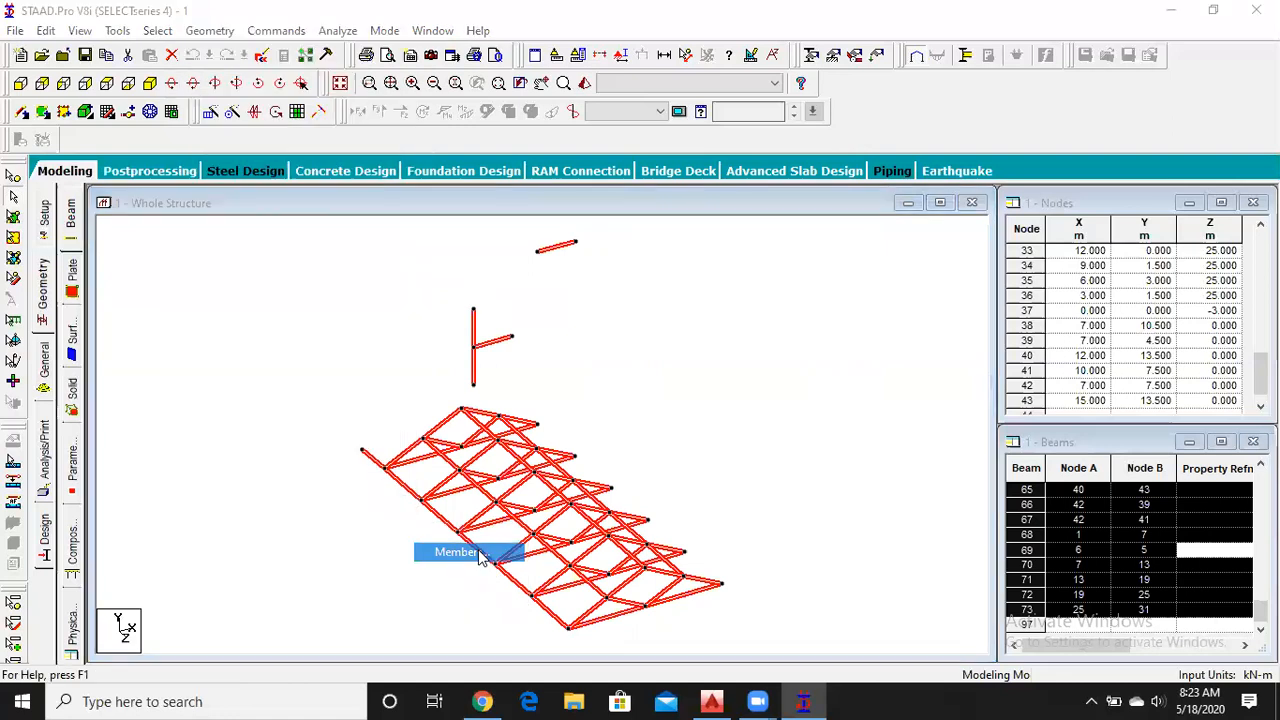
click(708, 415)
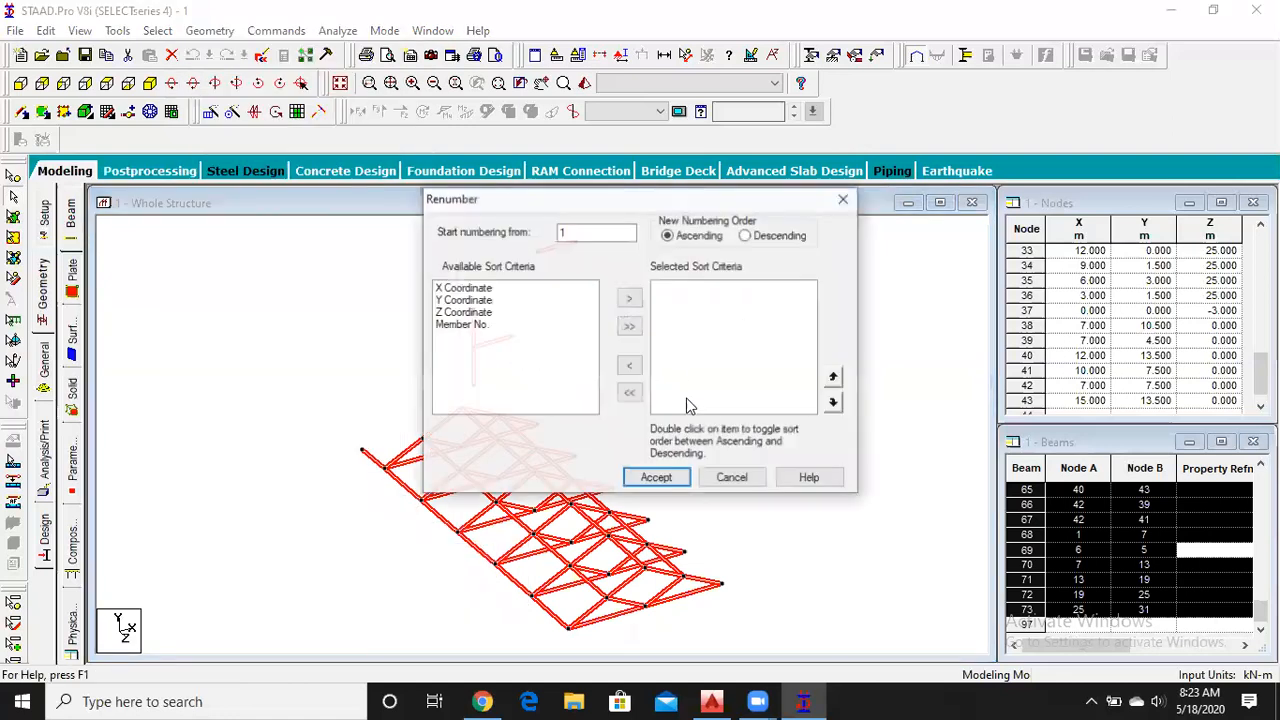
click(470, 328)
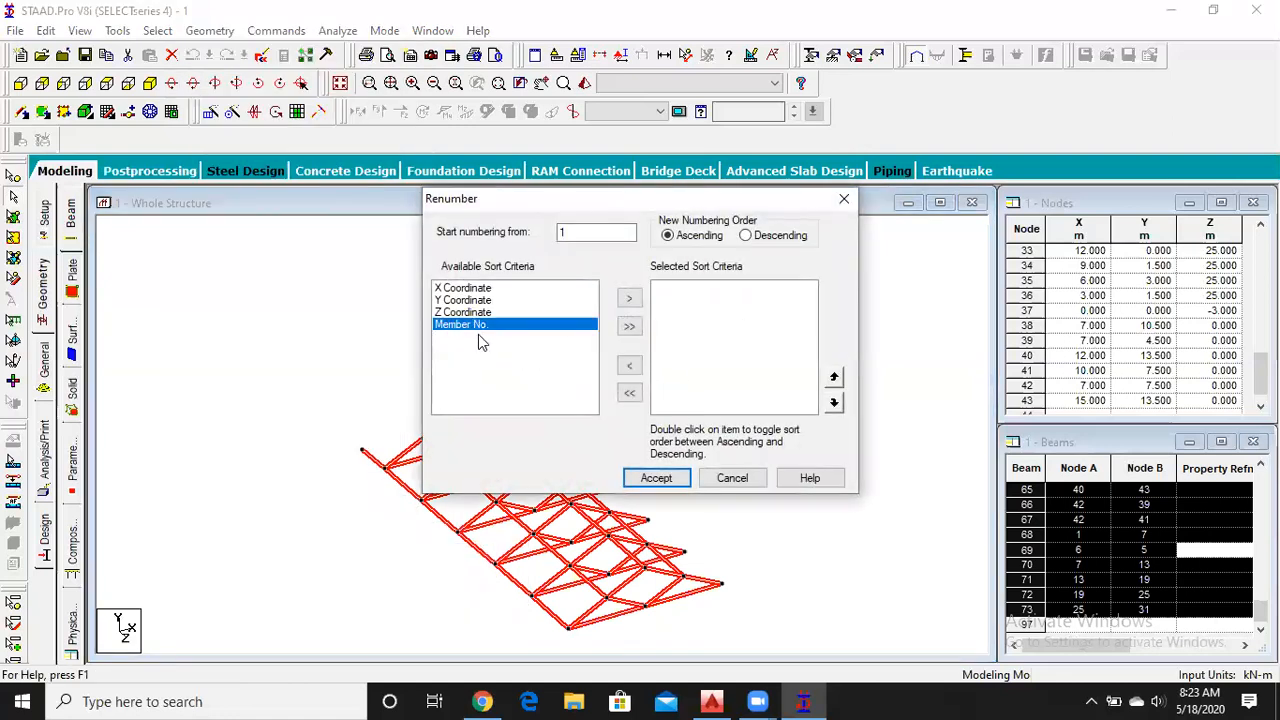
click(629, 300)
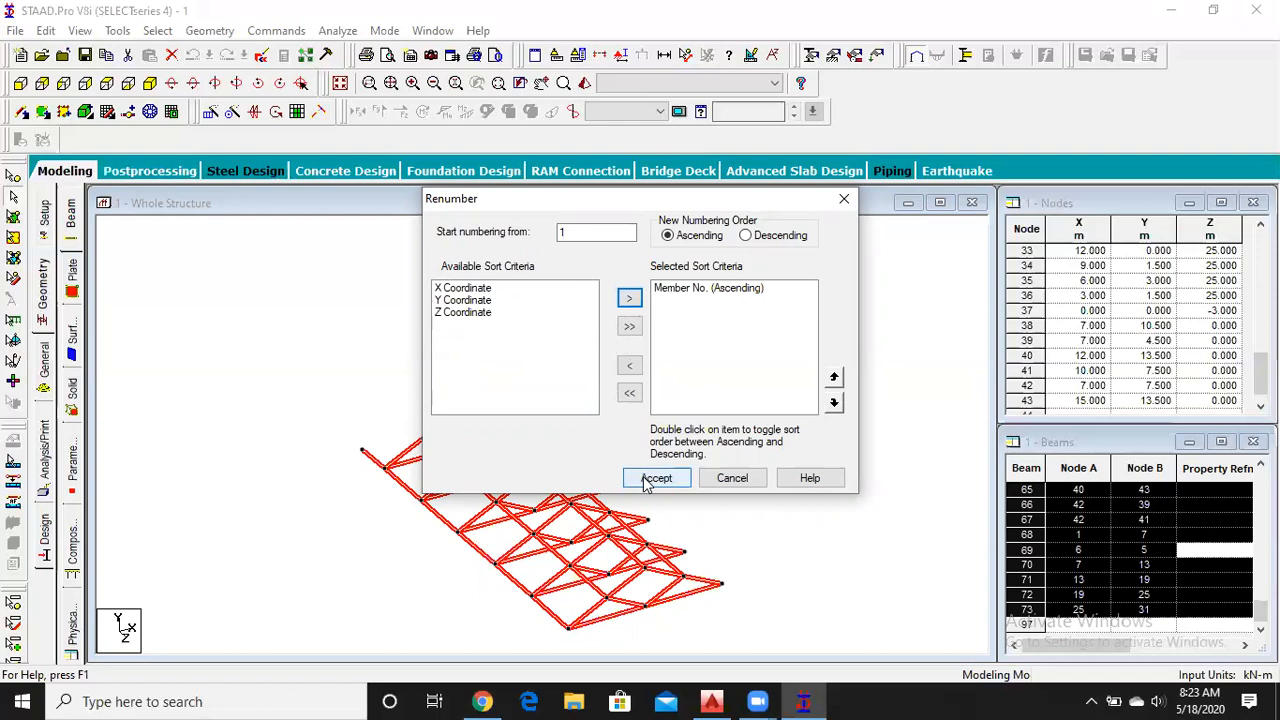
click(731, 478)
click(245, 314)
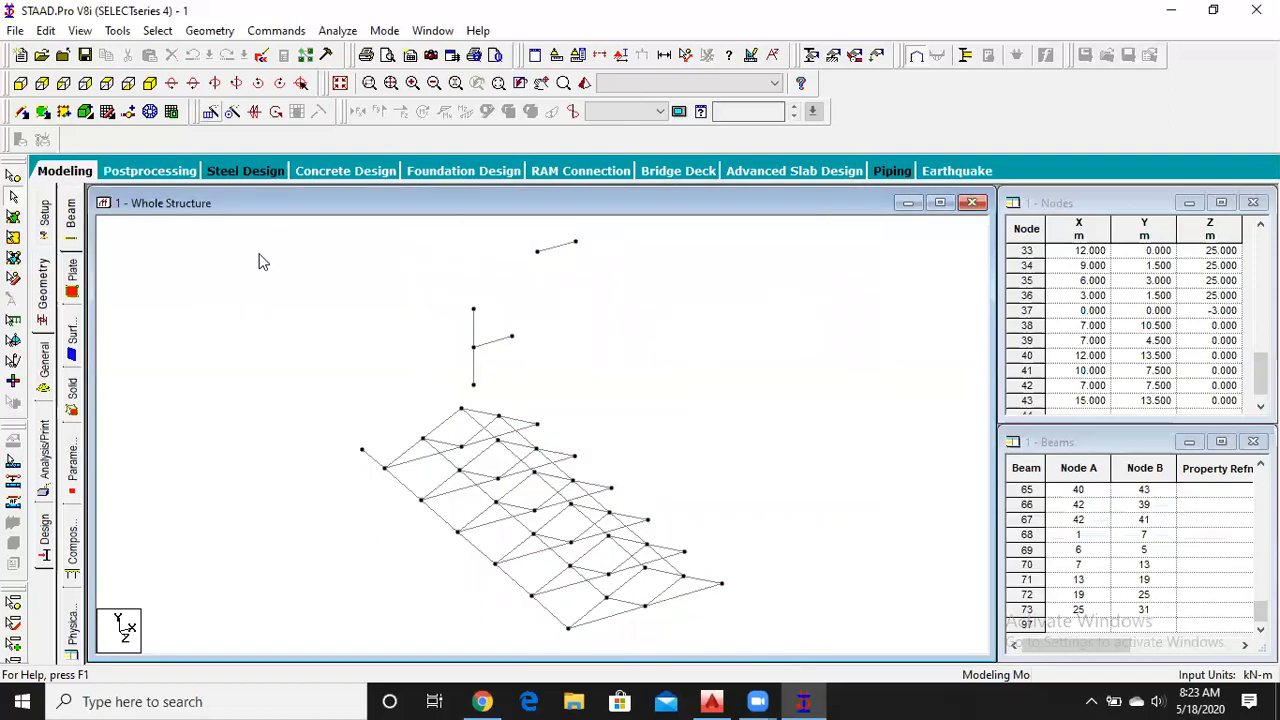
click(210, 31)
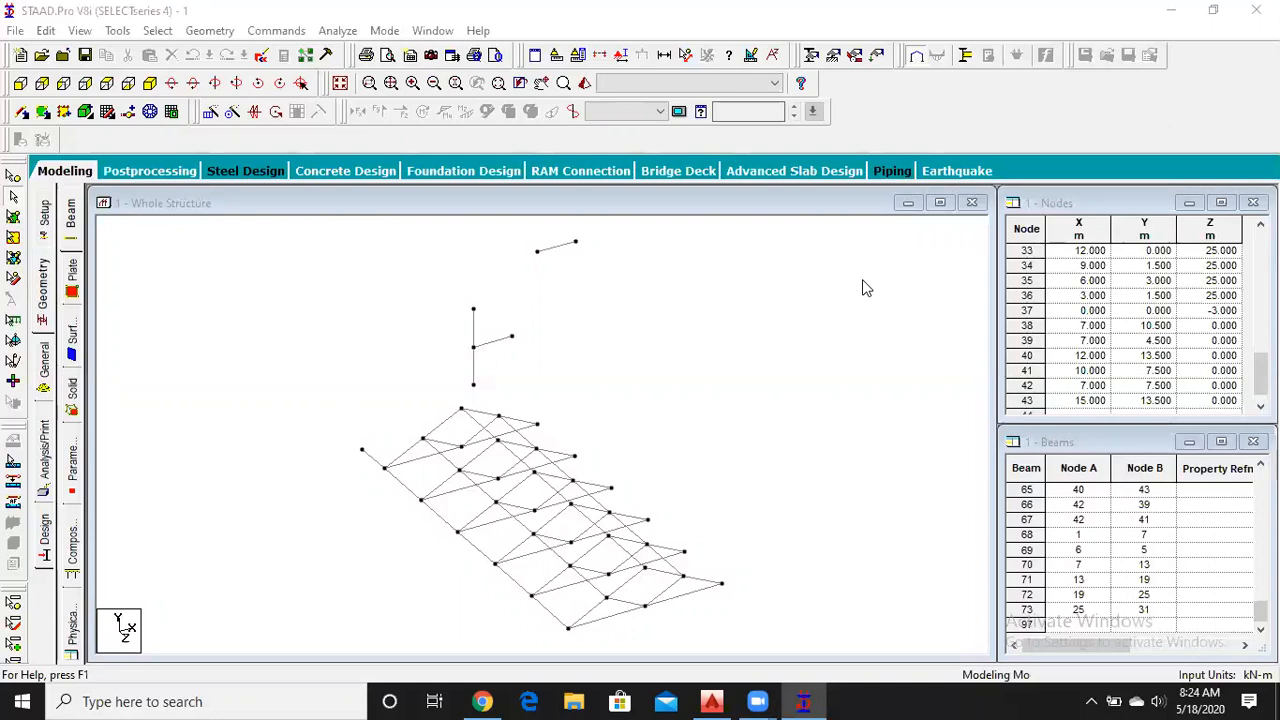
click(165, 597)
key(Right)
key(Right)
key(Right)
key(Right)
key(Right)
key(Right)
key(Up)
key(Up)
key(Up)
key(Up)
key(Up)
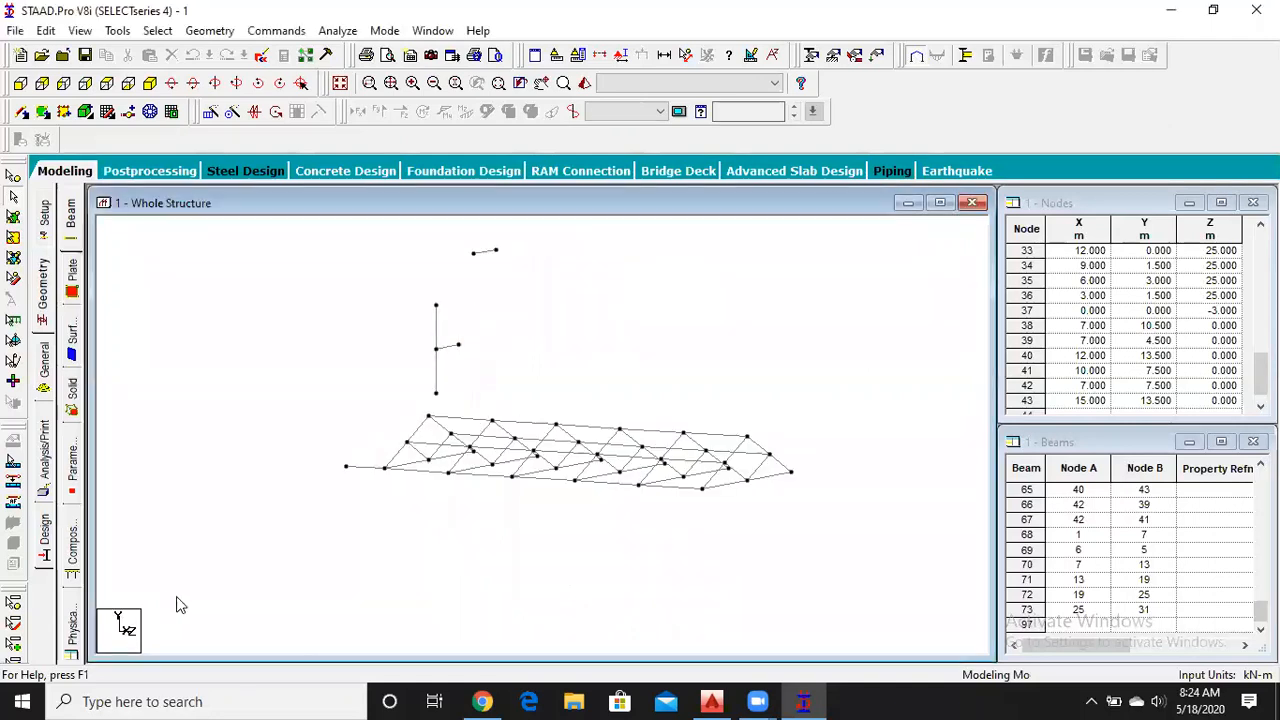
click(150, 83)
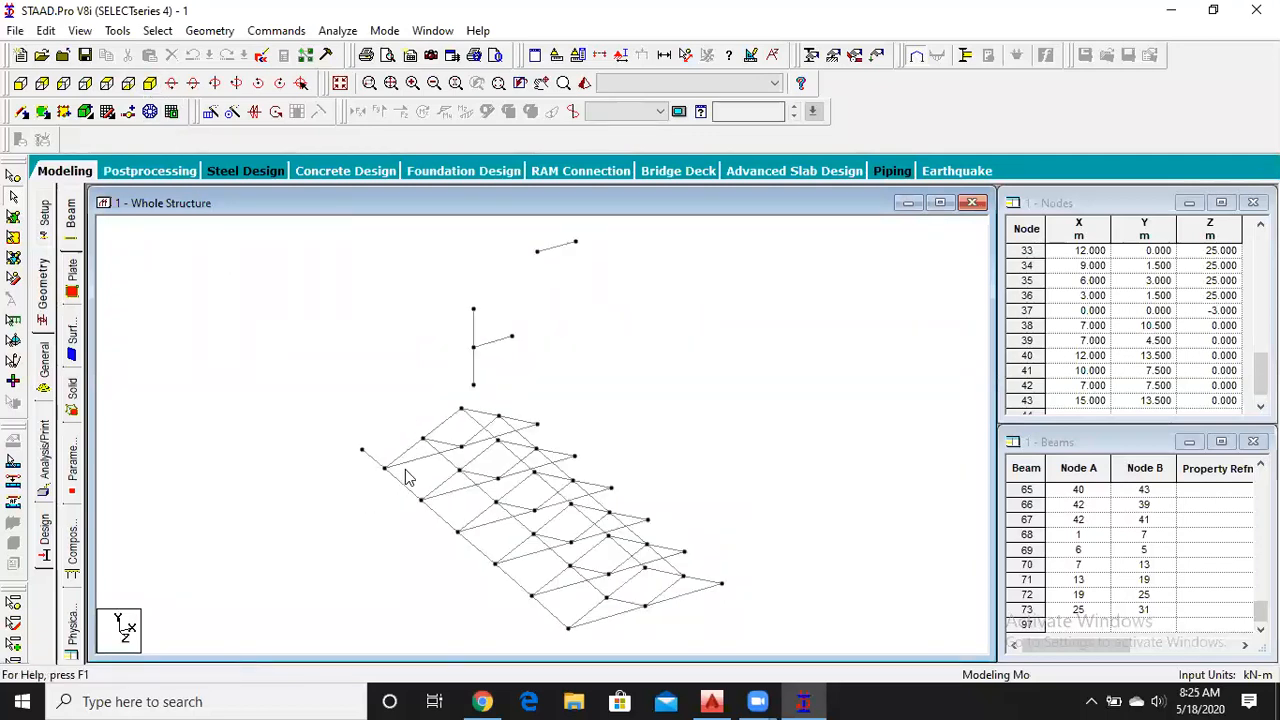
- Draw a 16 m horizontal beam on the default linear grid at height 12, from X 0 to X 16
click(558, 247)
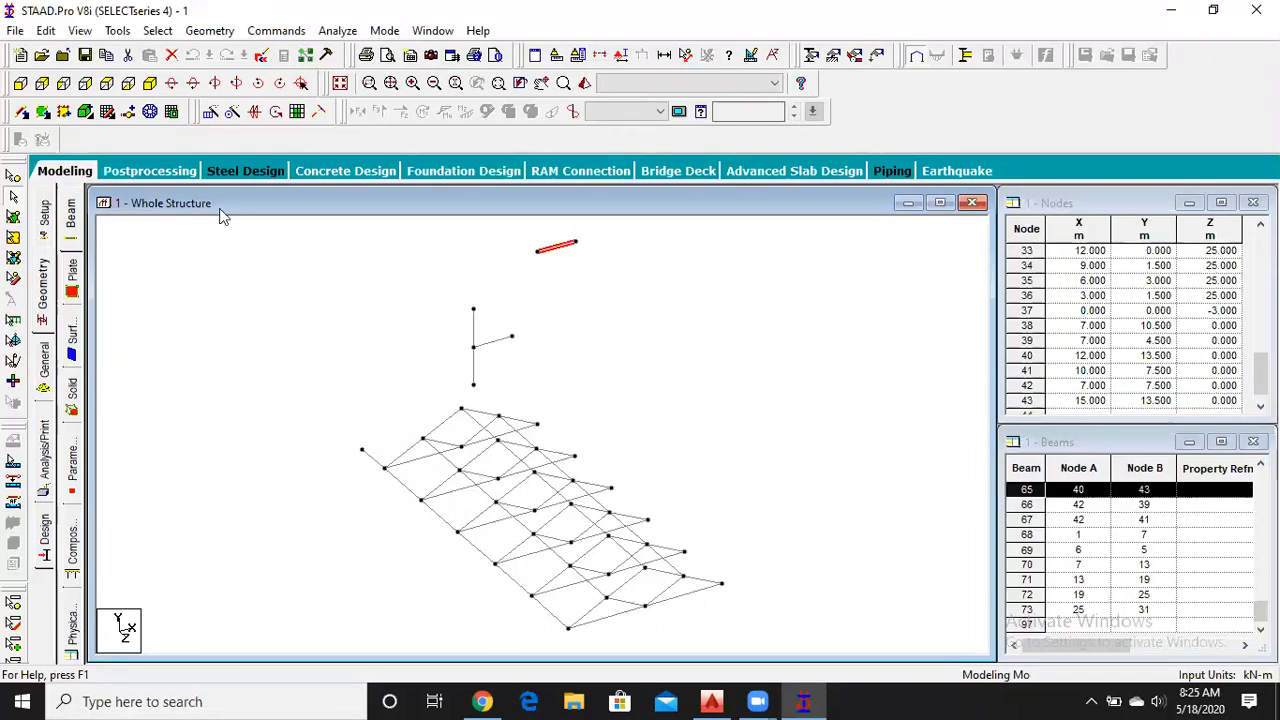
click(108, 112)
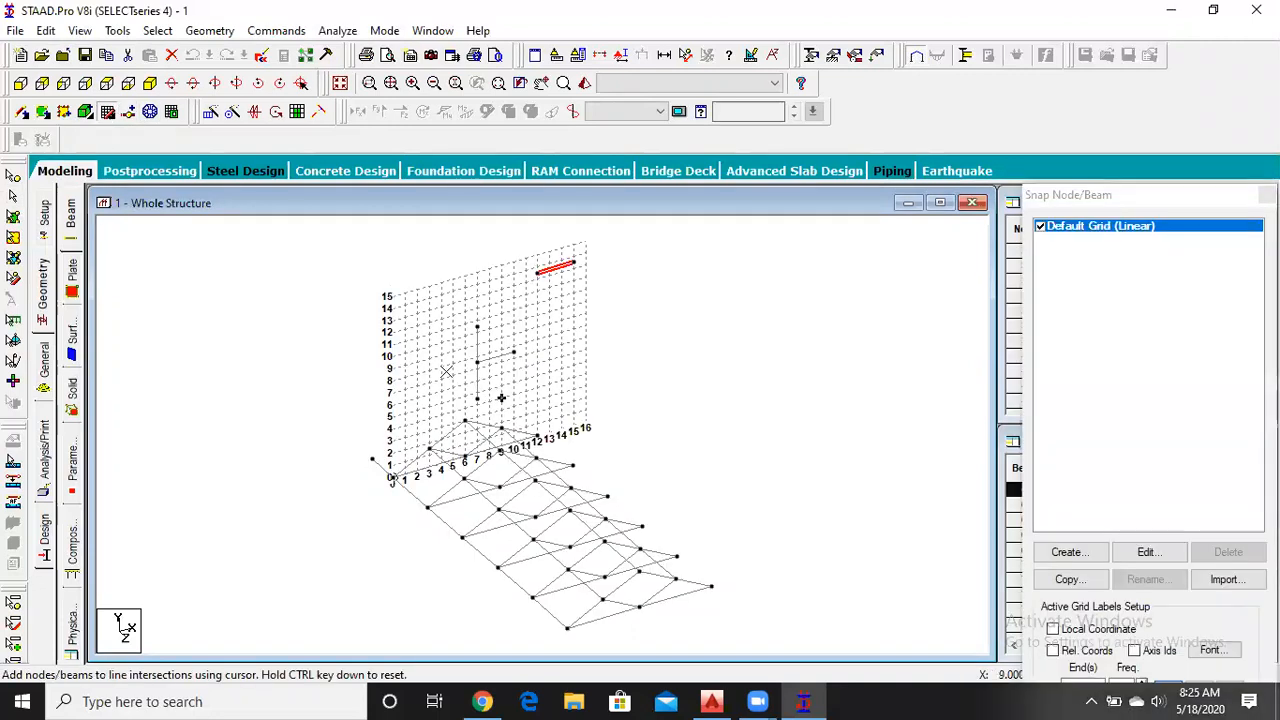
click(583, 283)
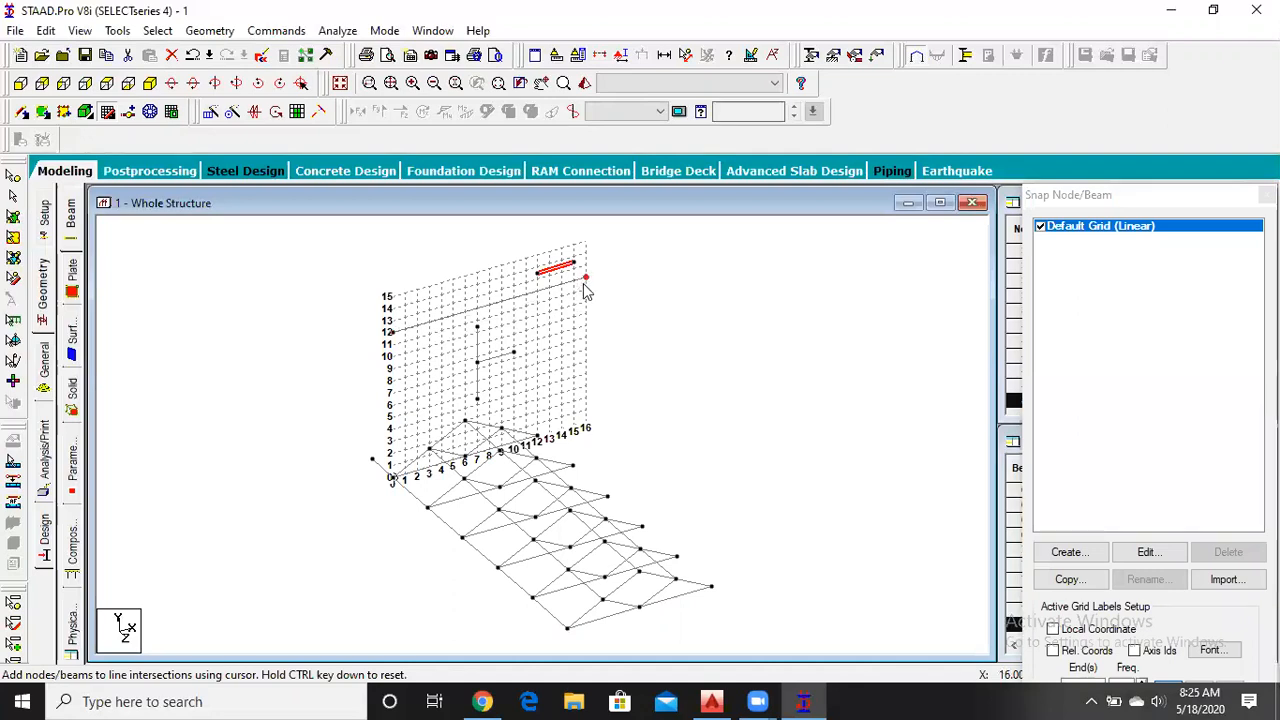
- Start splitting the new 16 m beam and set the new insertion point distance to 4 m
click(491, 313)
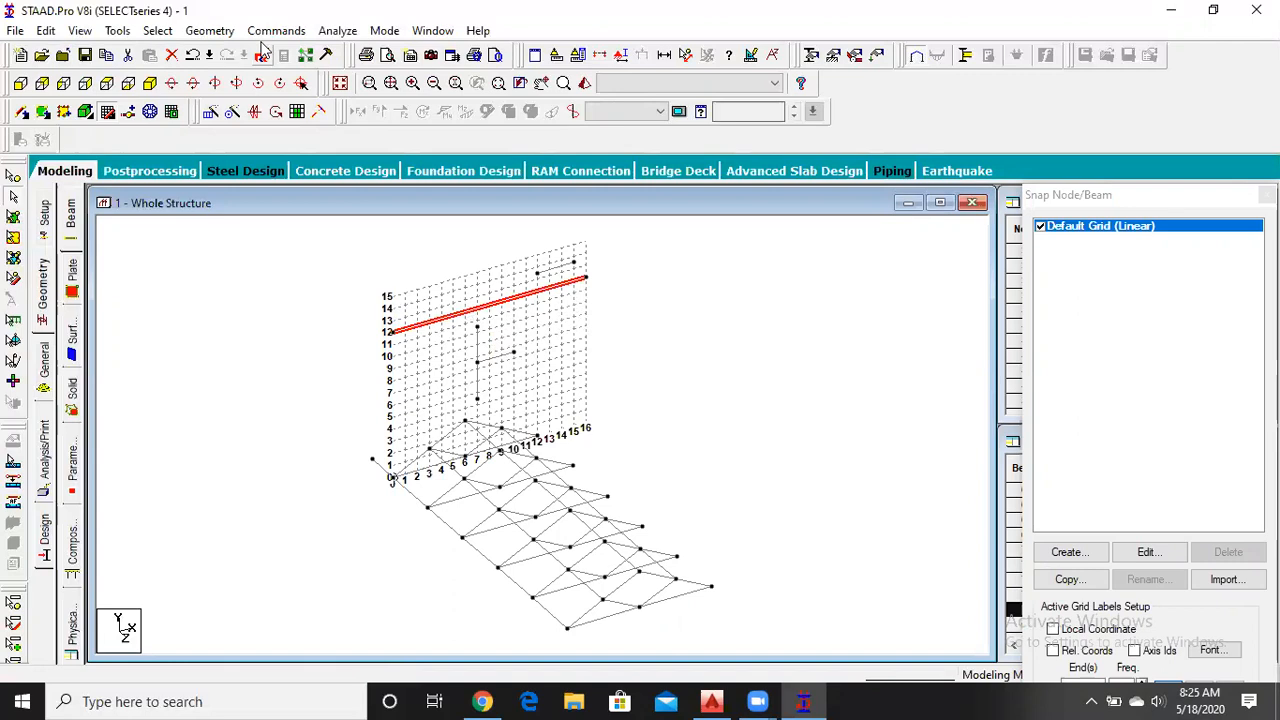
click(209, 31)
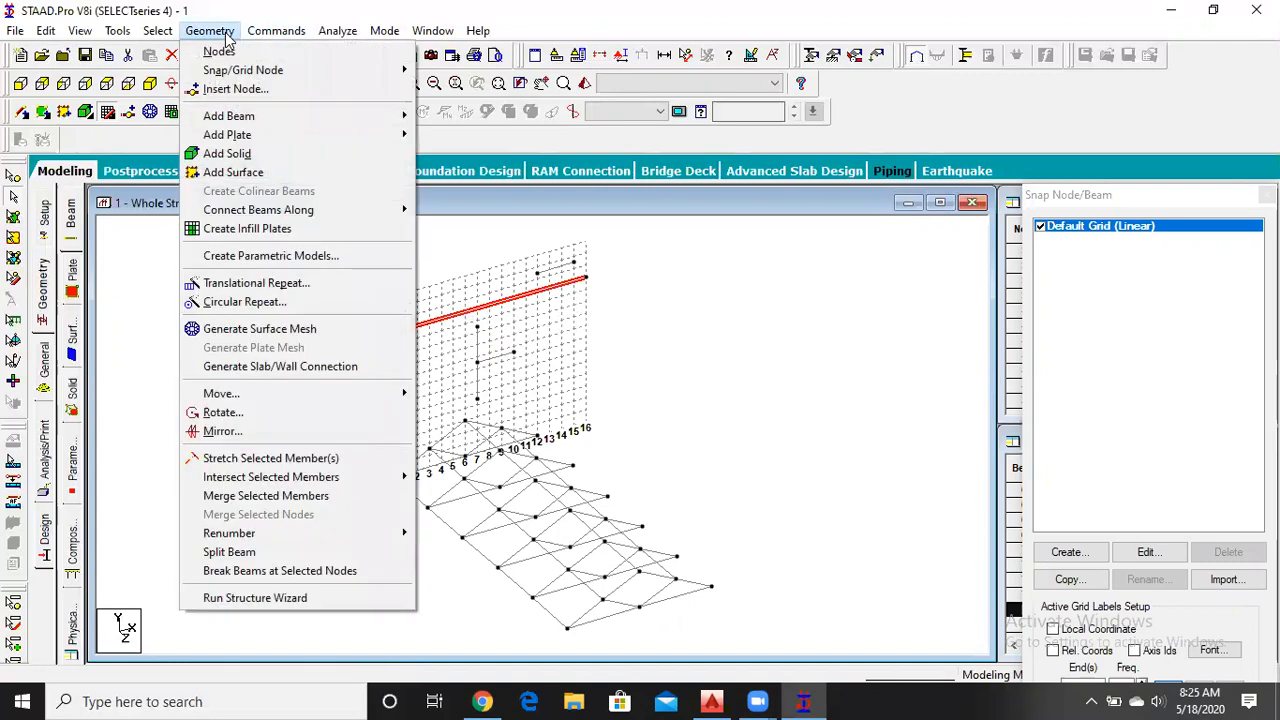
click(281, 552)
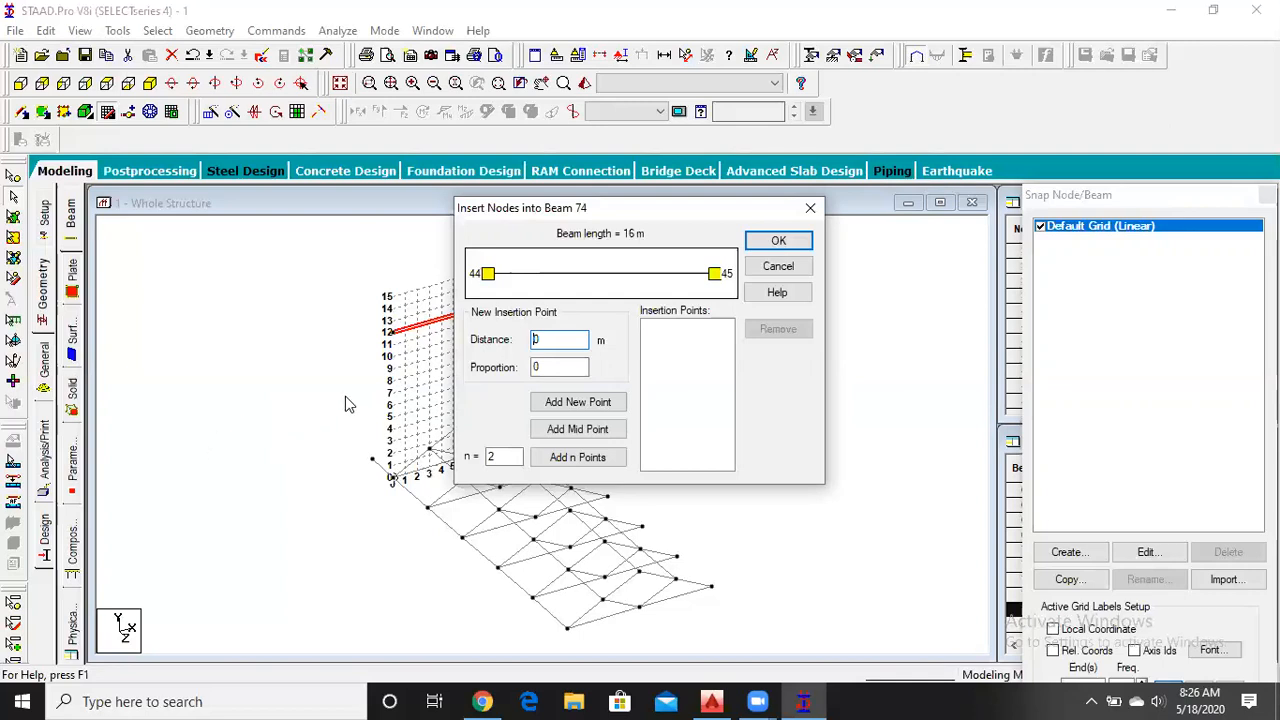
drag(556, 340, 515, 342)
text(4)
- Split the 16 m beam by adding n = 5 equally spaced insertion points along it
click(511, 456)
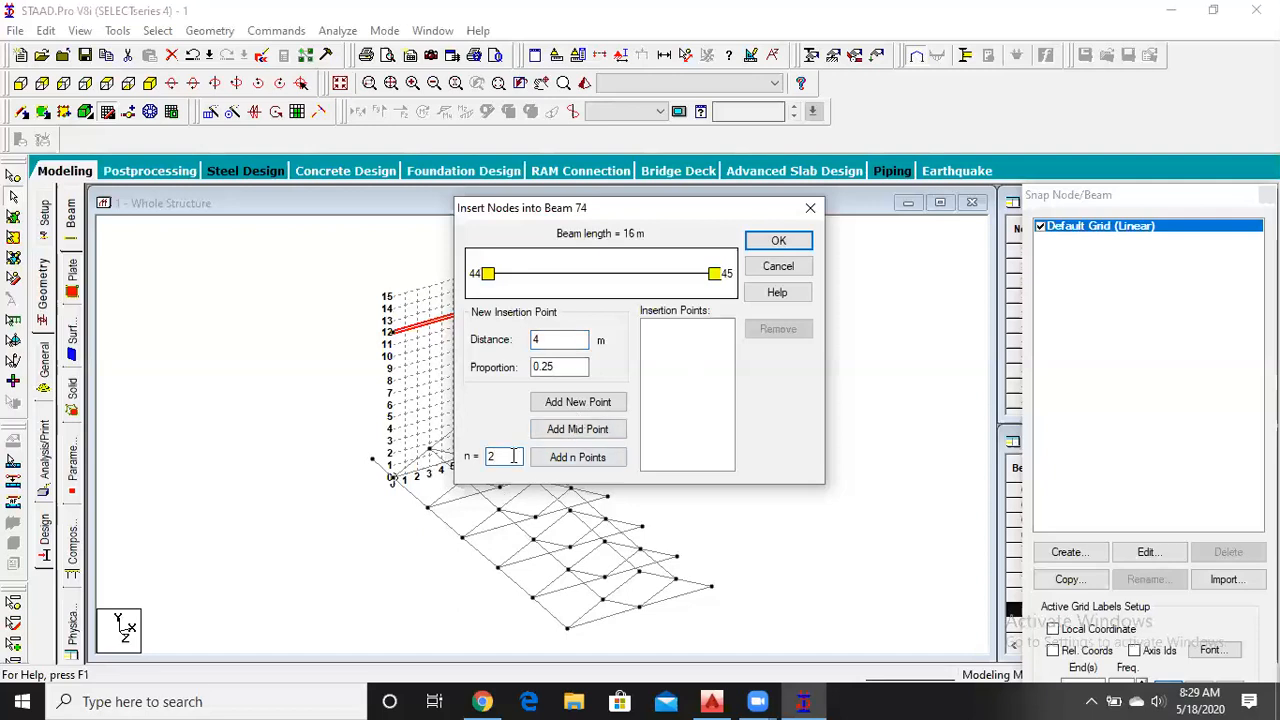
drag(511, 456, 482, 458)
drag(630, 208, 740, 218)
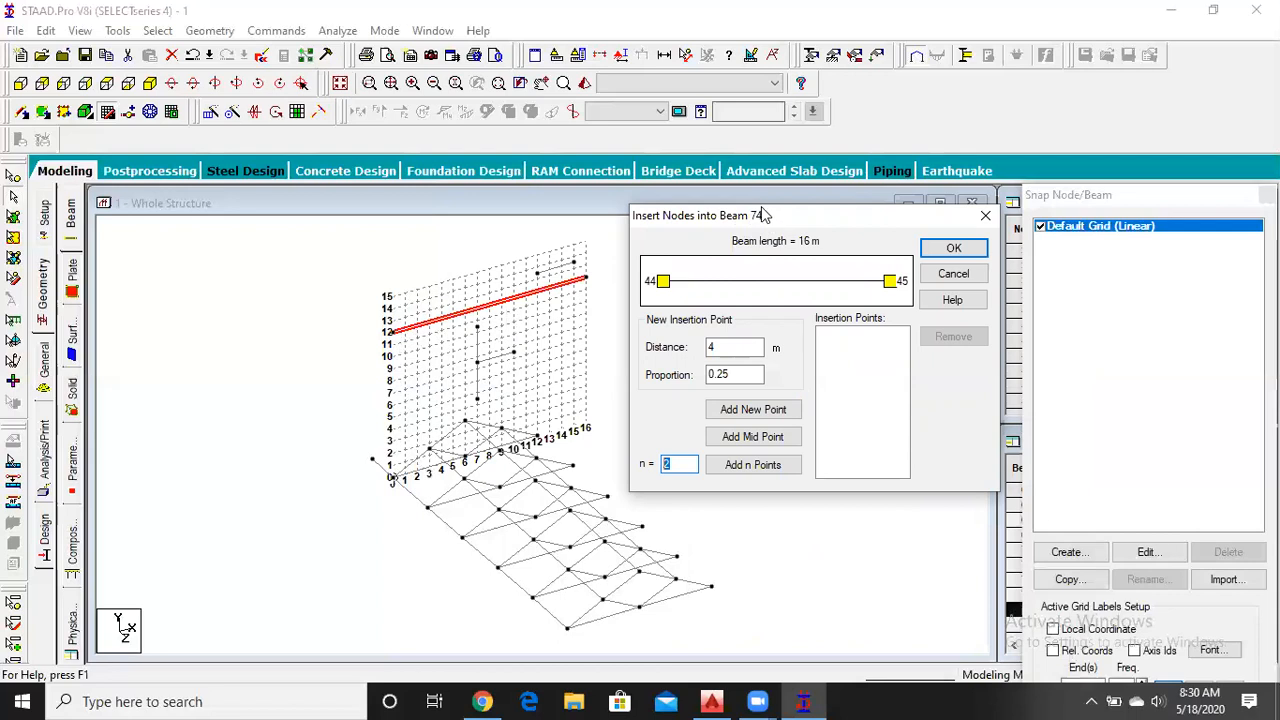
drag(763, 215, 688, 106)
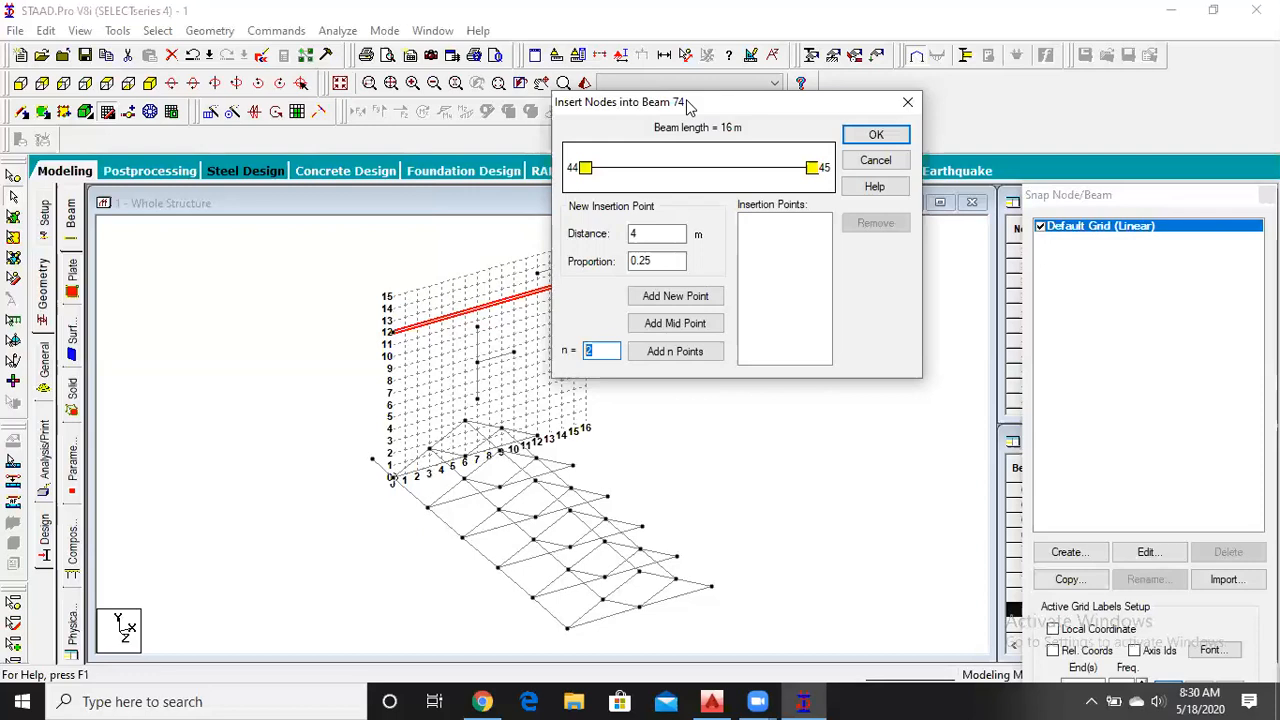
click(654, 235)
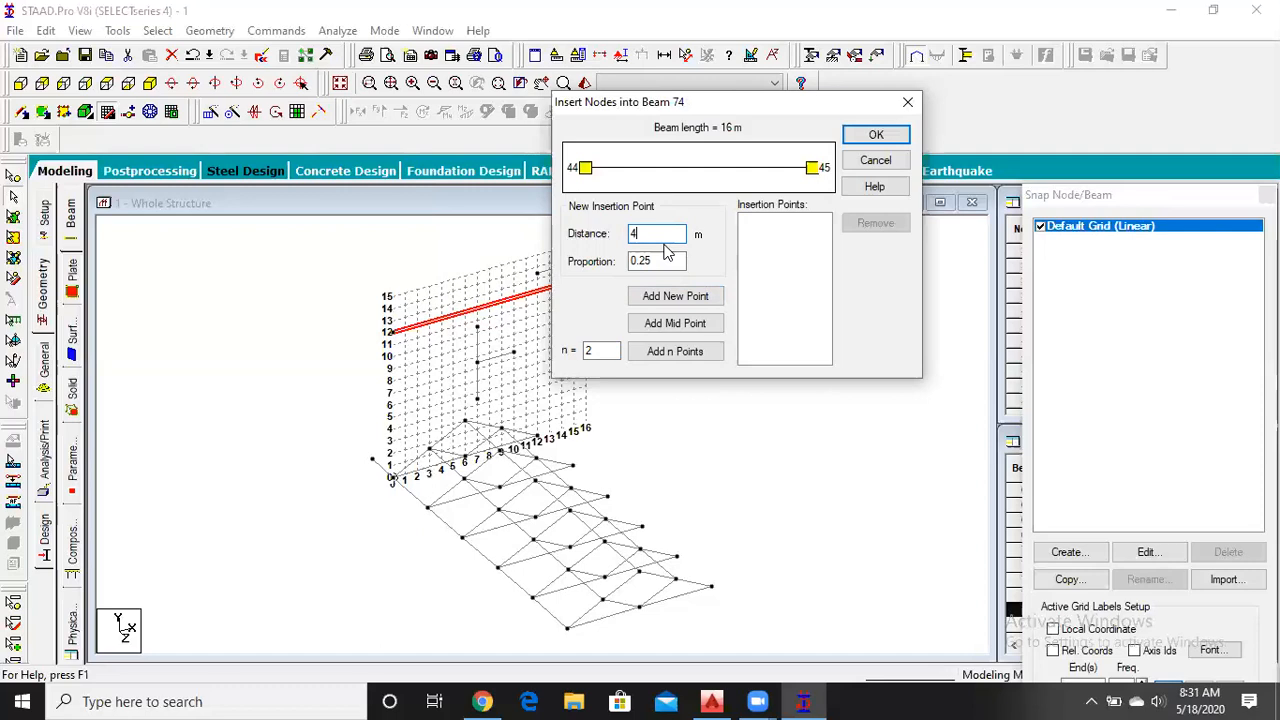
click(608, 350)
key(BackSpace)
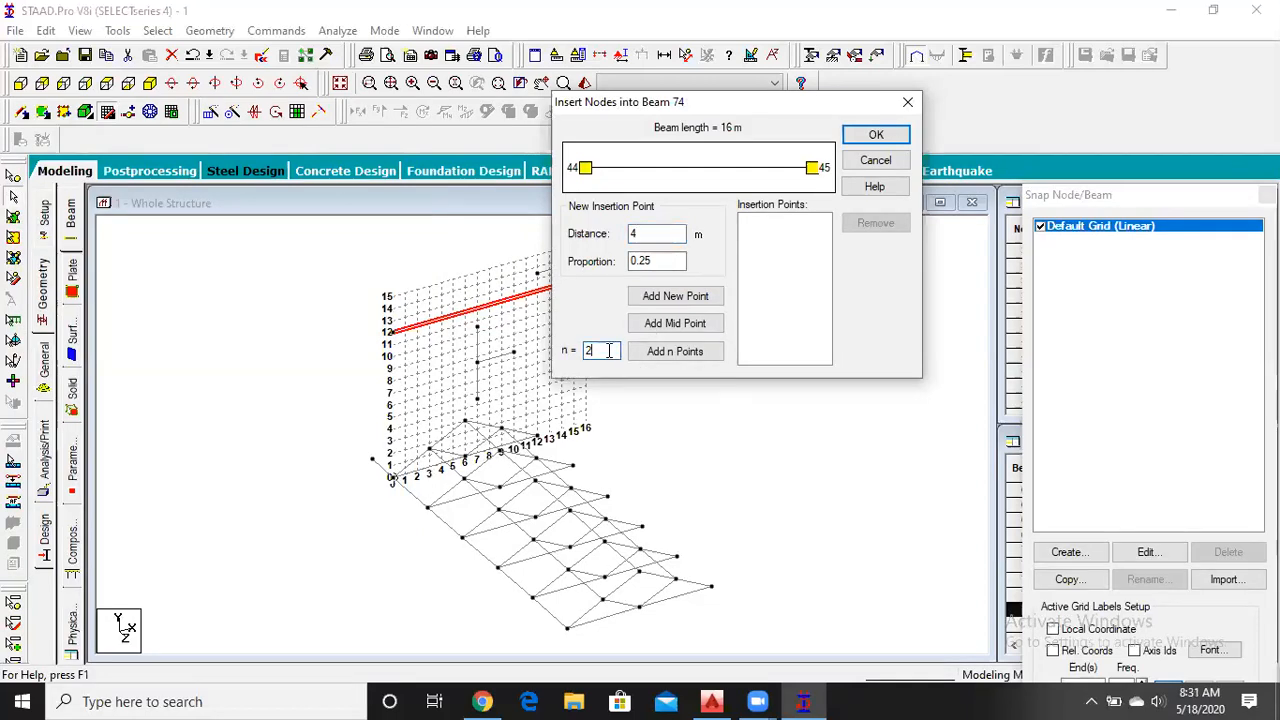
text(5)
click(666, 355)
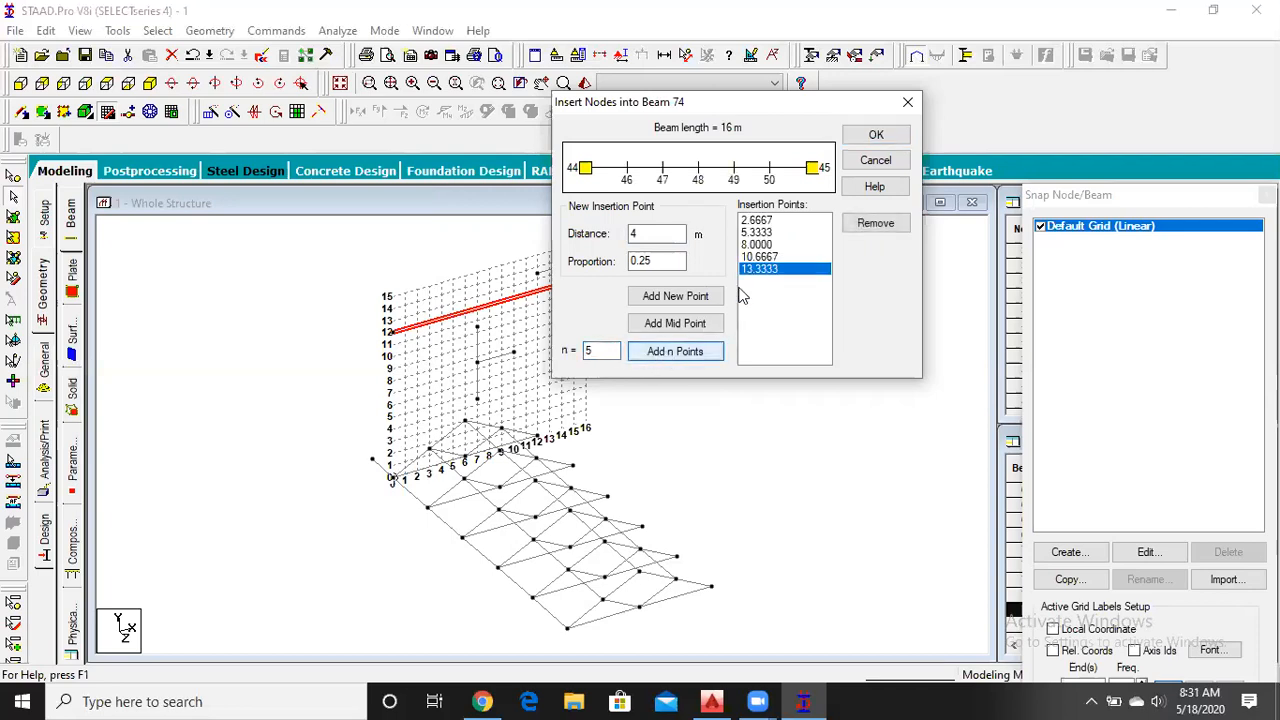
click(872, 137)
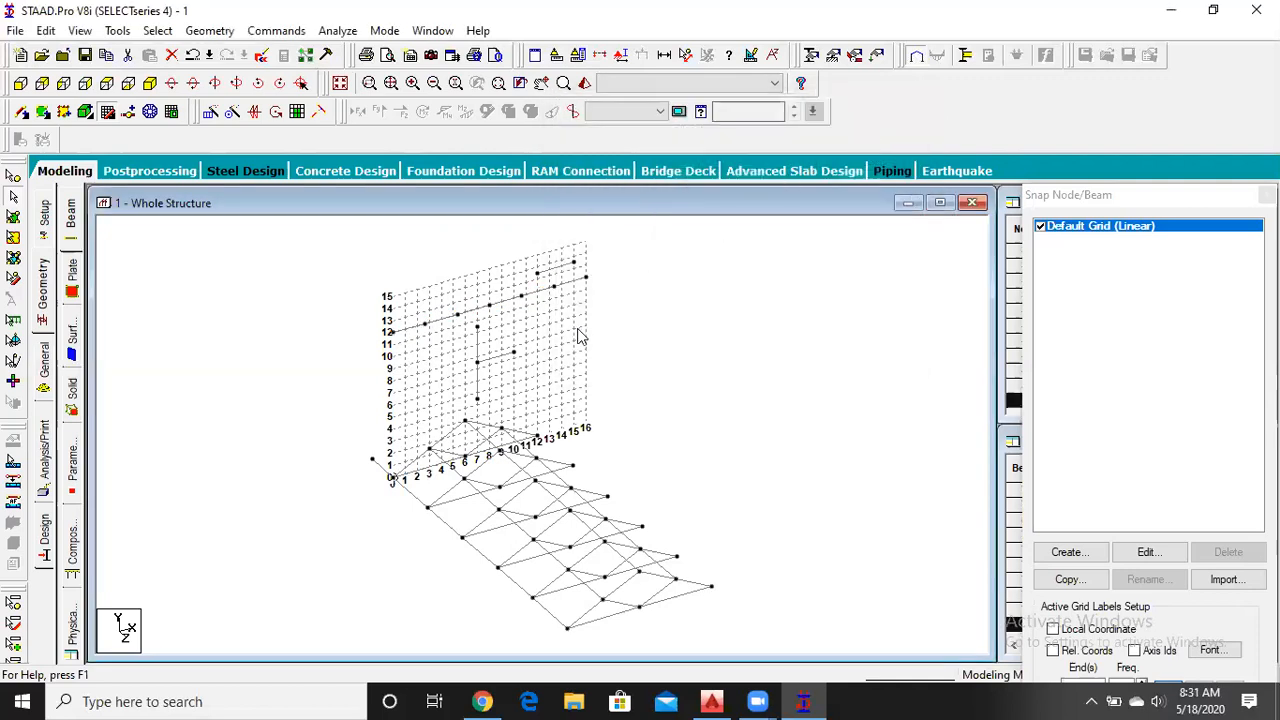
scroll(418, 332, up, 2)
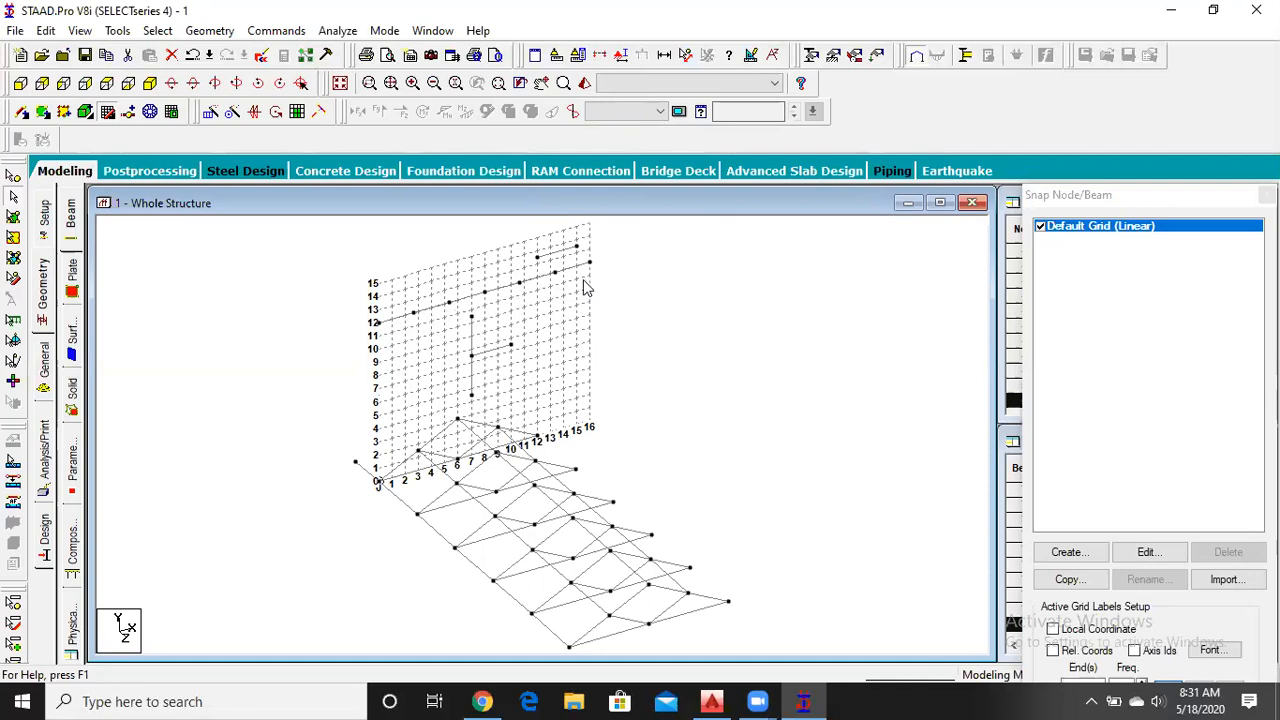
scroll(380, 333, up, 2)
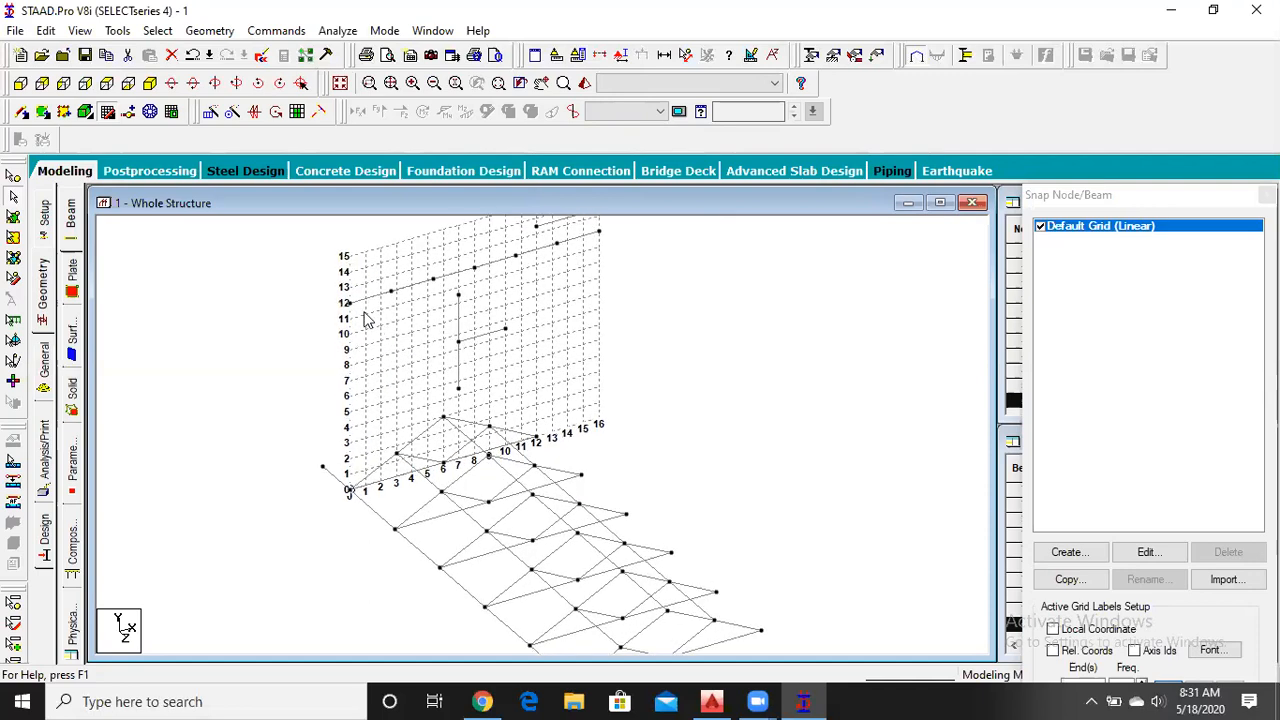
scroll(366, 317, up, 2)
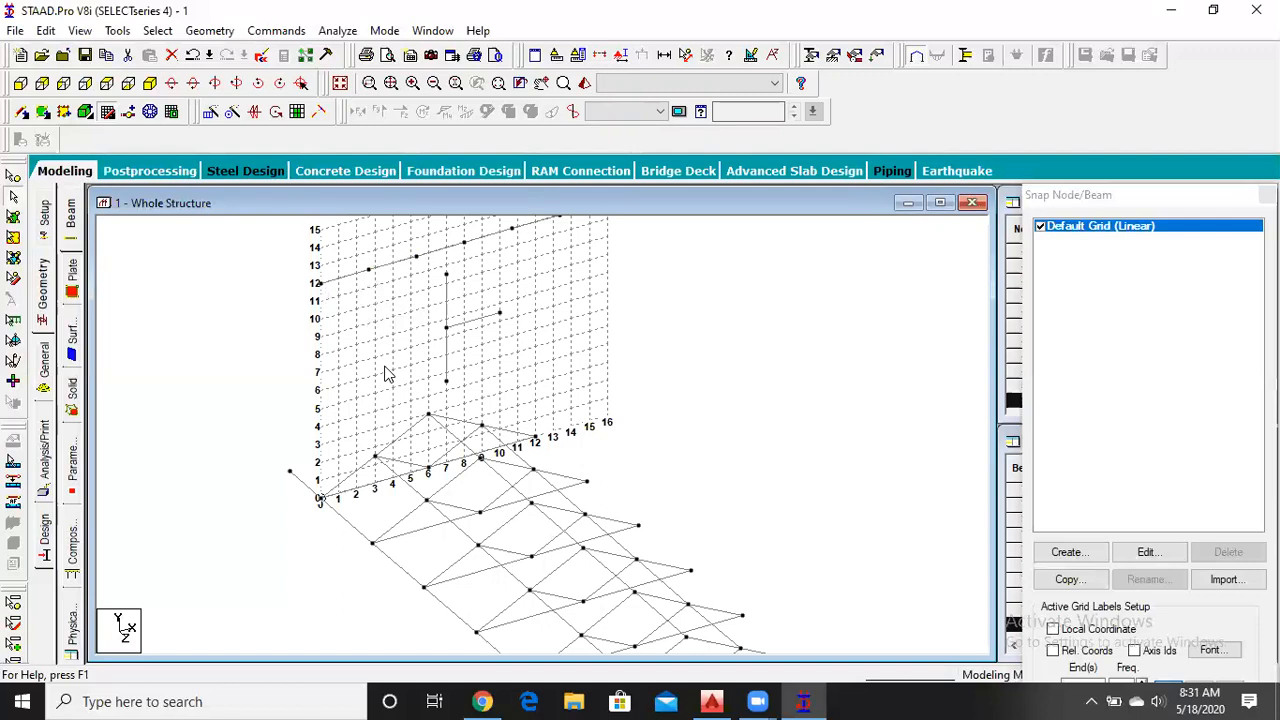
scroll(388, 374, down, 1)
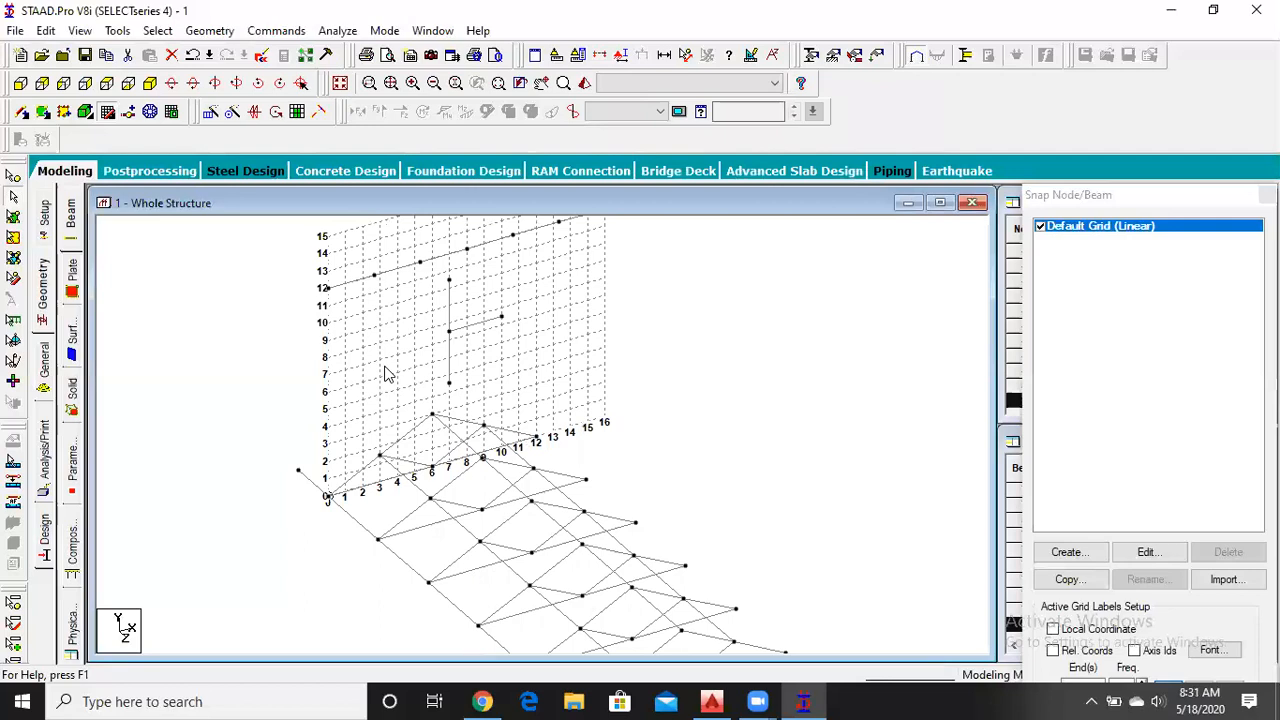
middle_drag(390, 352, 398, 393)
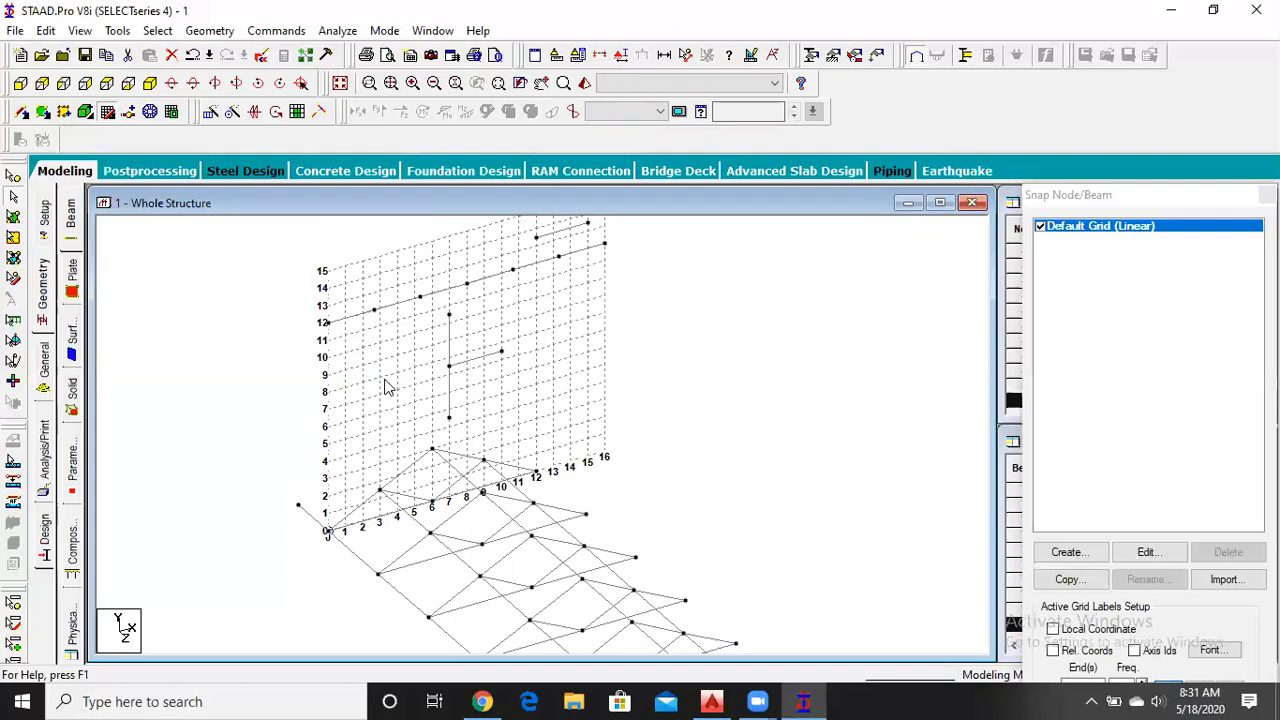
- Merge the five collinear members along the structure's outer edge, starting at the origin, into one beam, keeping beam number 68
click(211, 31)
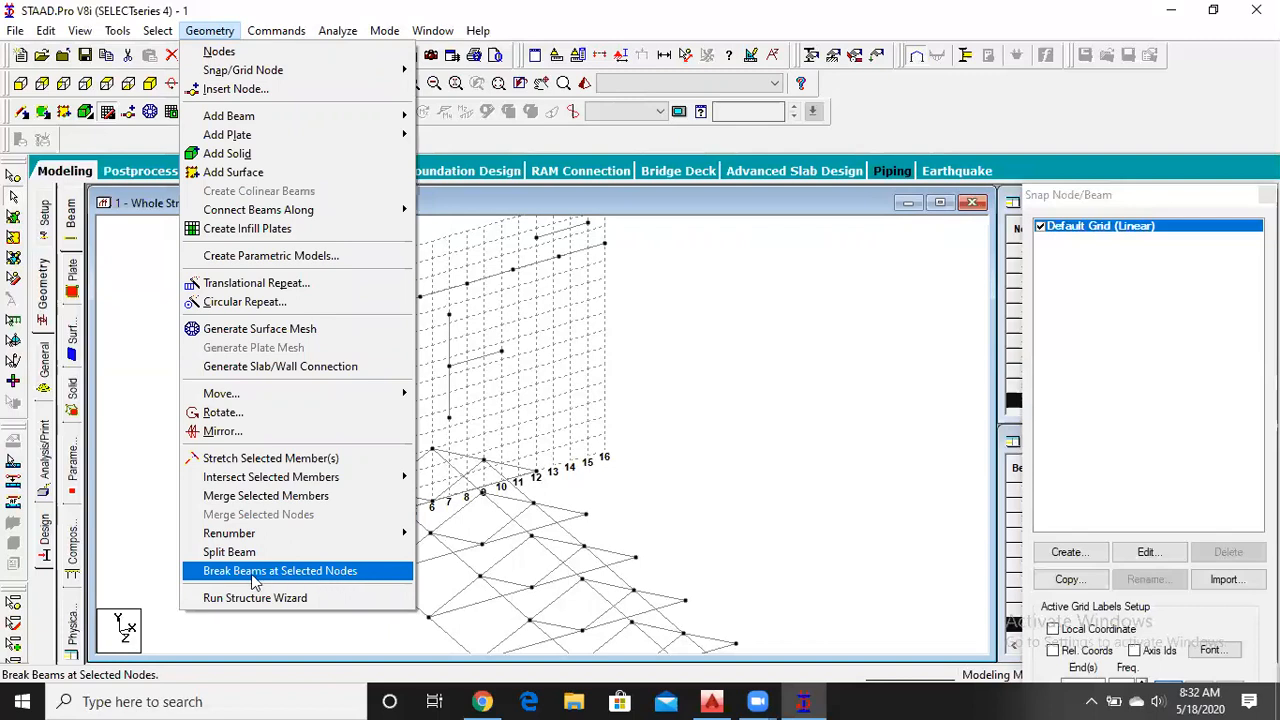
click(704, 462)
click(358, 556)
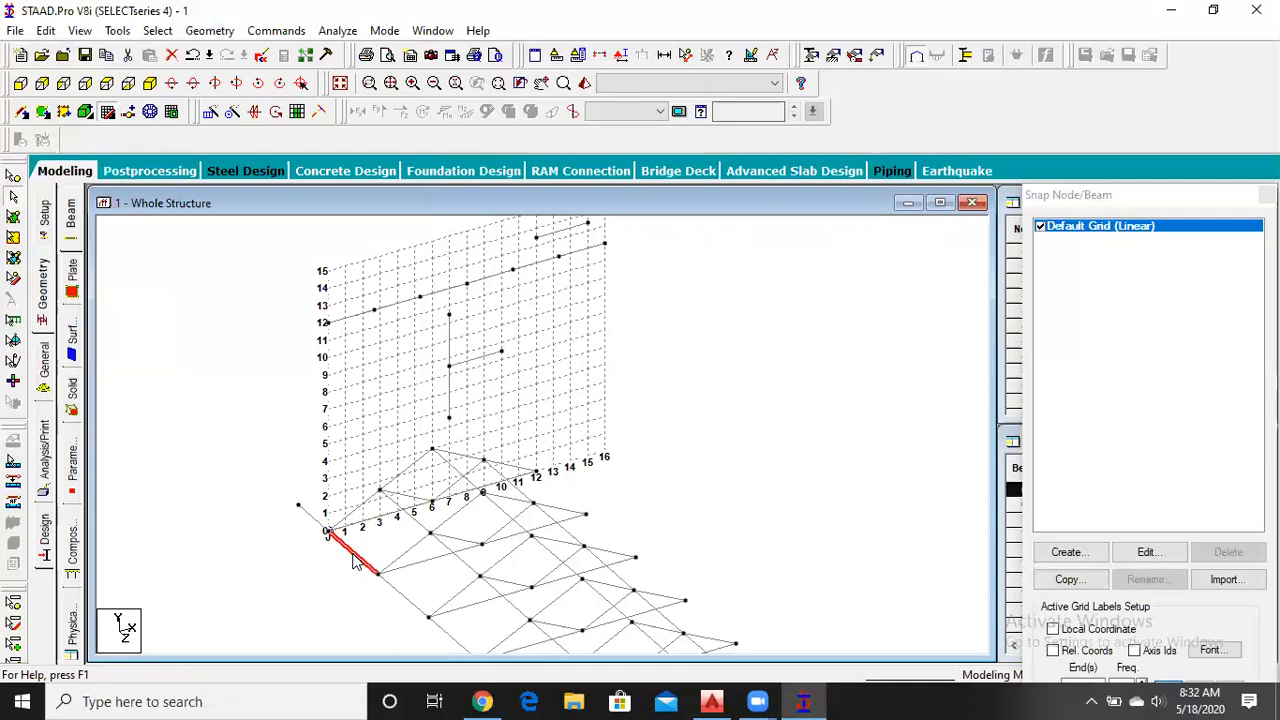
scroll(602, 411, down, 1)
middle_drag(707, 469, 693, 301)
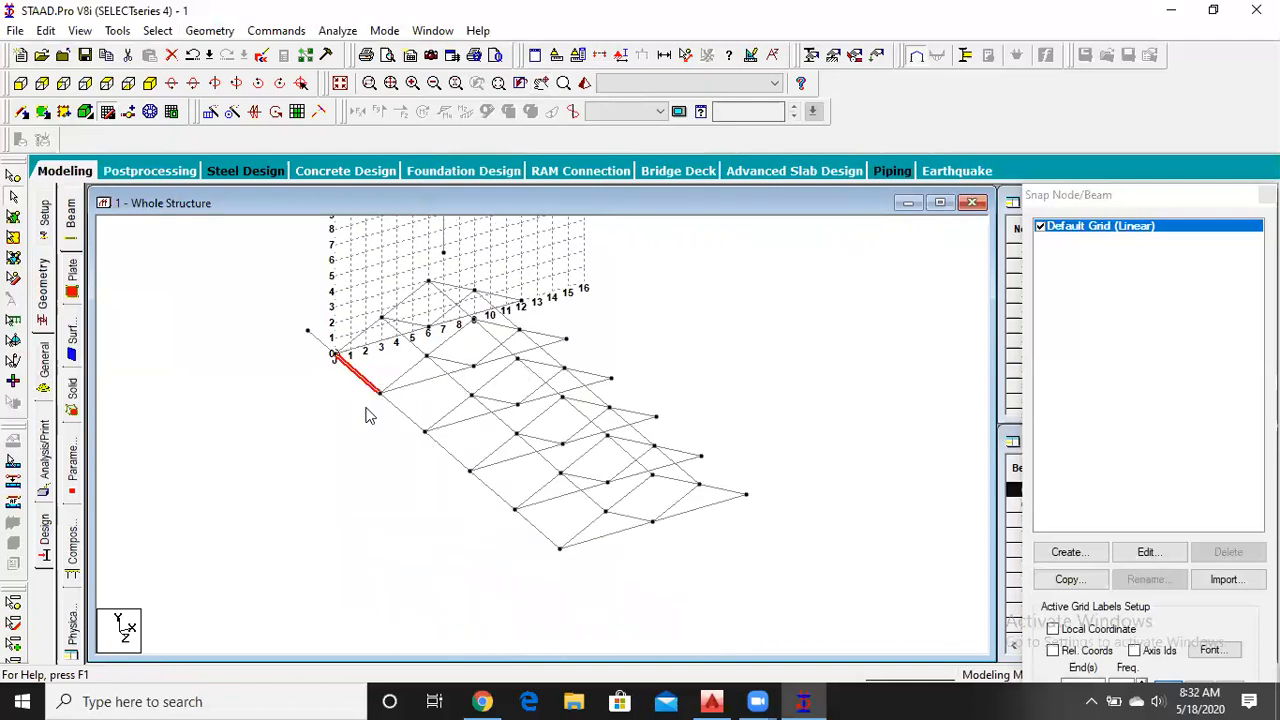
click(397, 409)
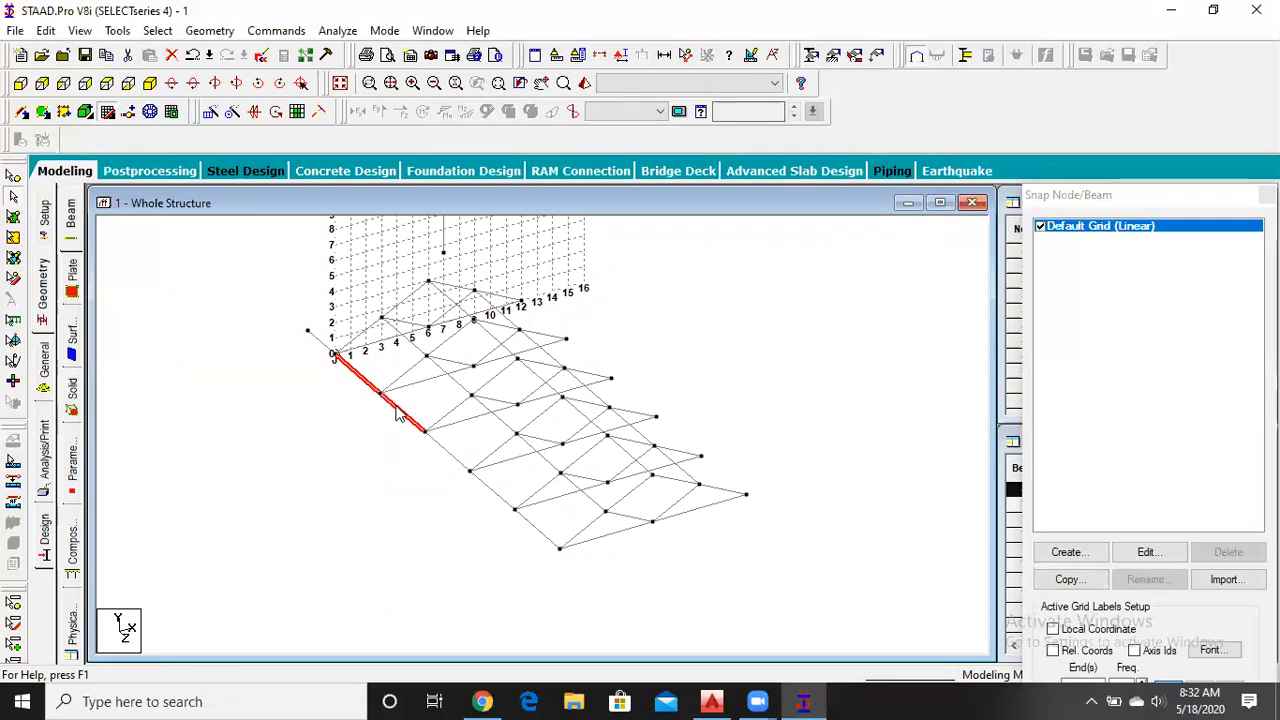
click(452, 456)
click(494, 492)
click(536, 528)
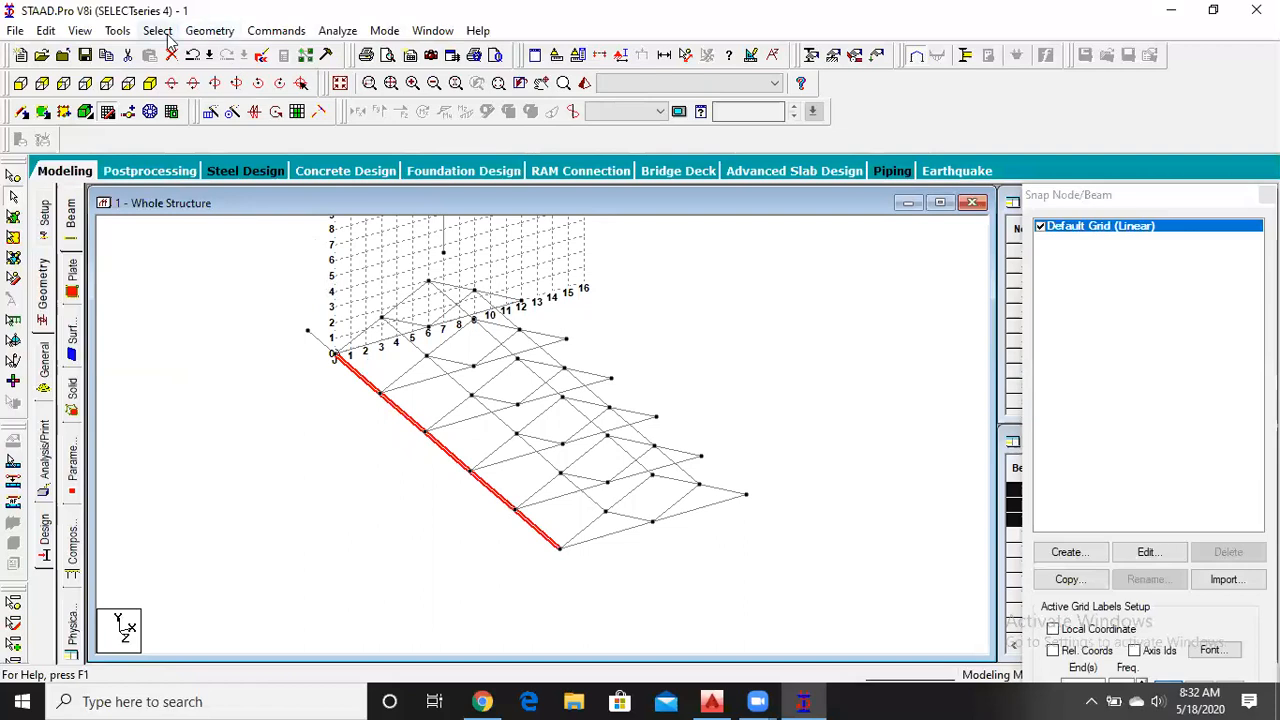
click(209, 30)
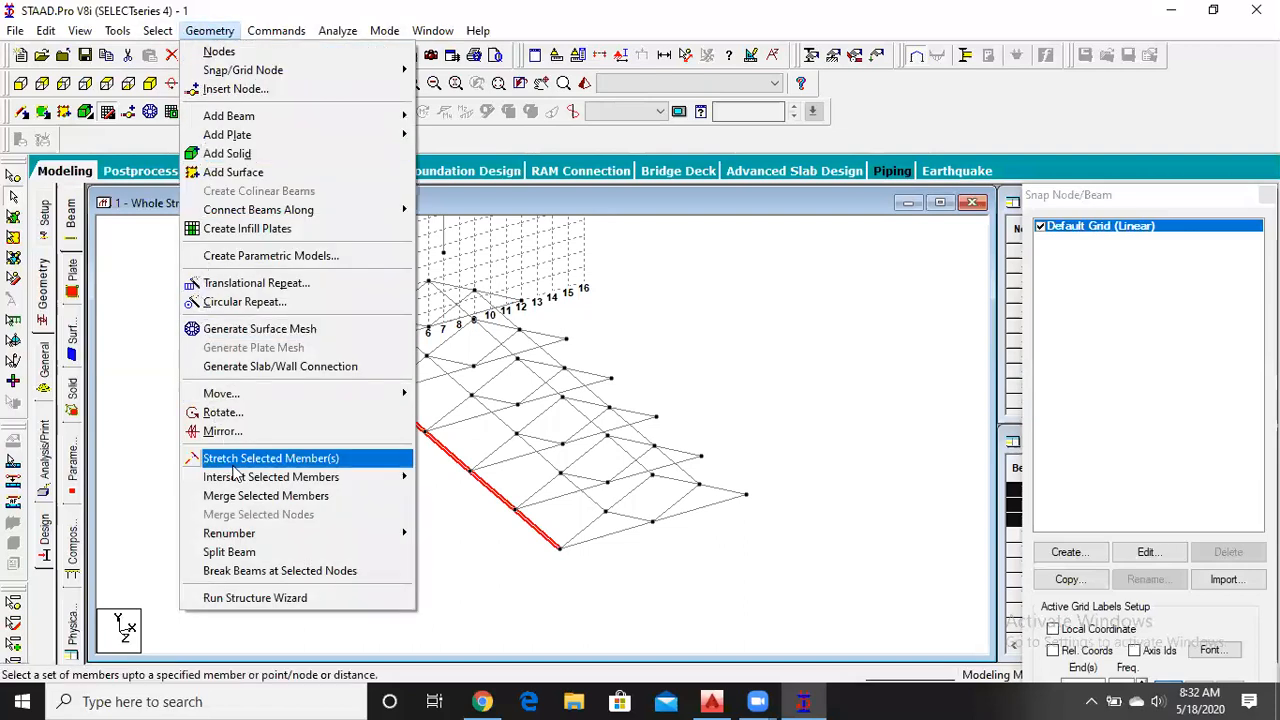
click(322, 496)
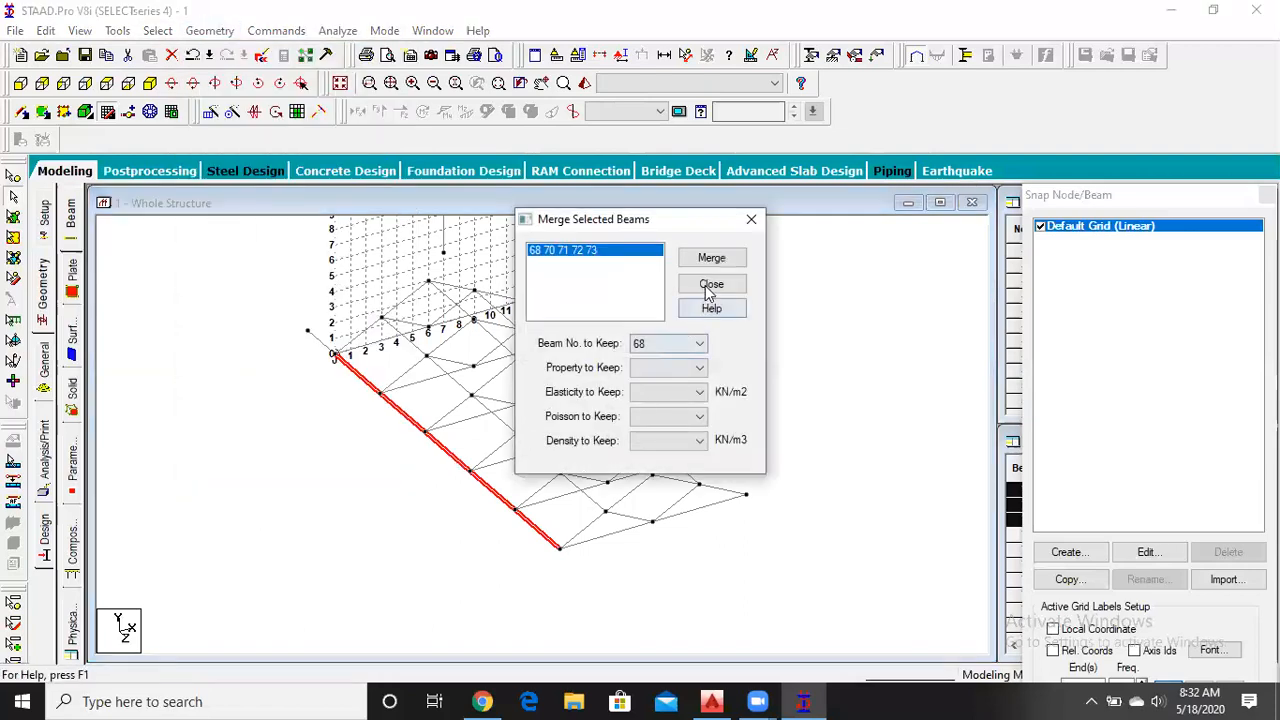
click(711, 257)
click(702, 397)
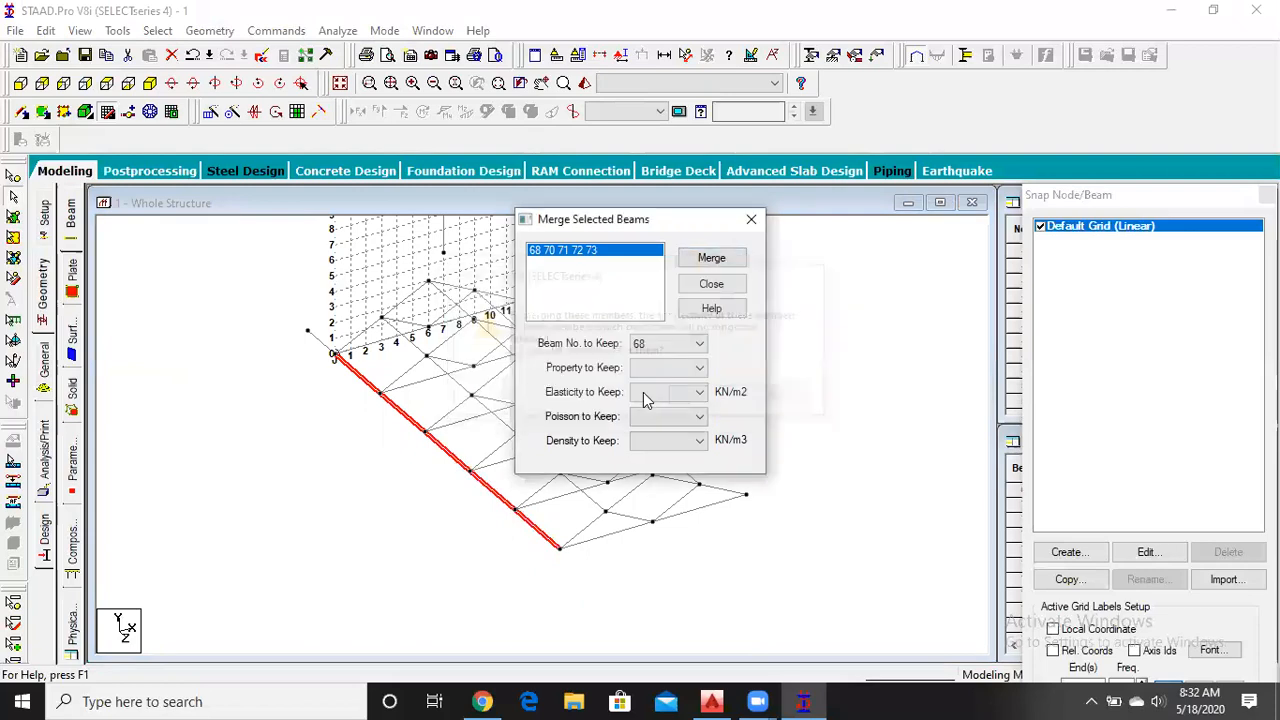
click(711, 284)
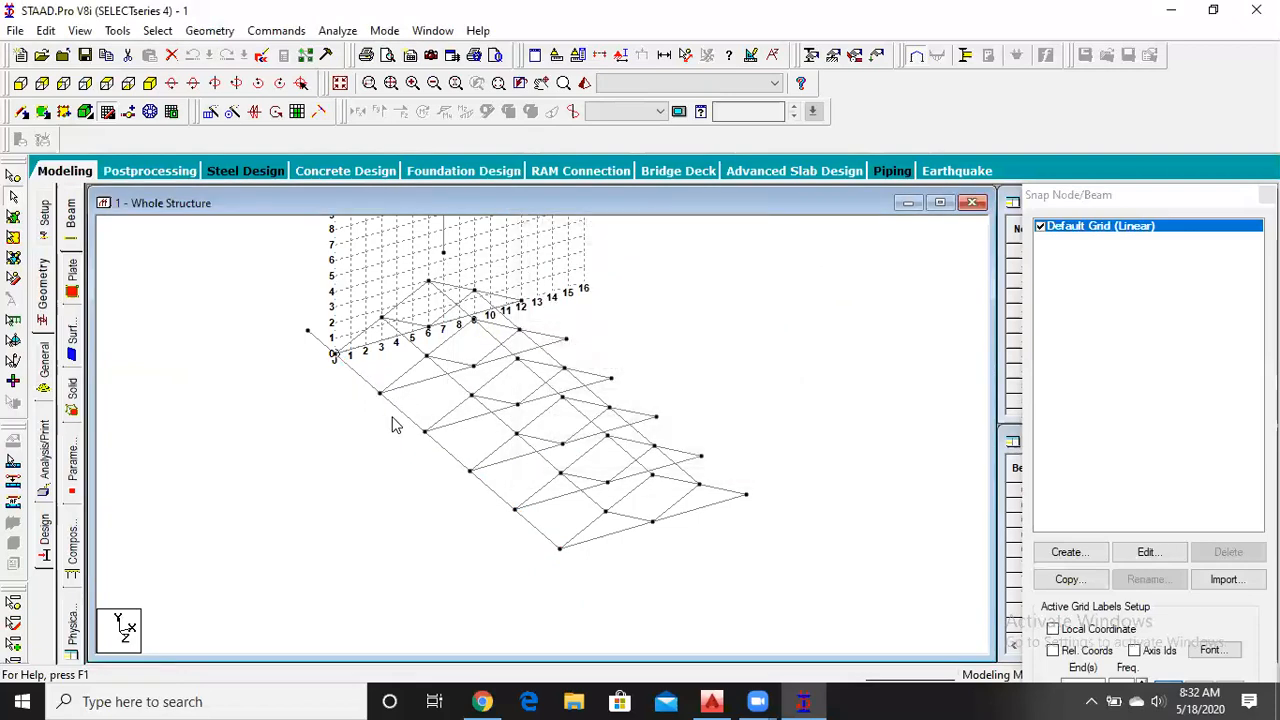
click(394, 412)
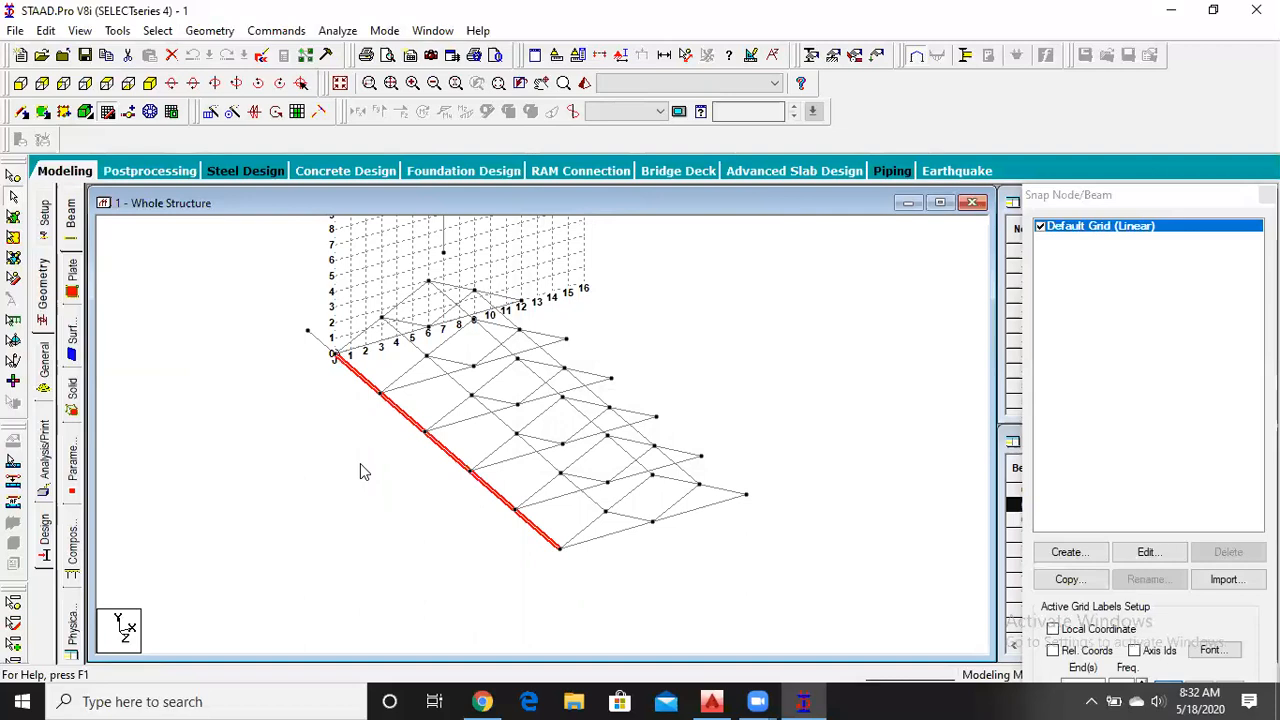
click(372, 455)
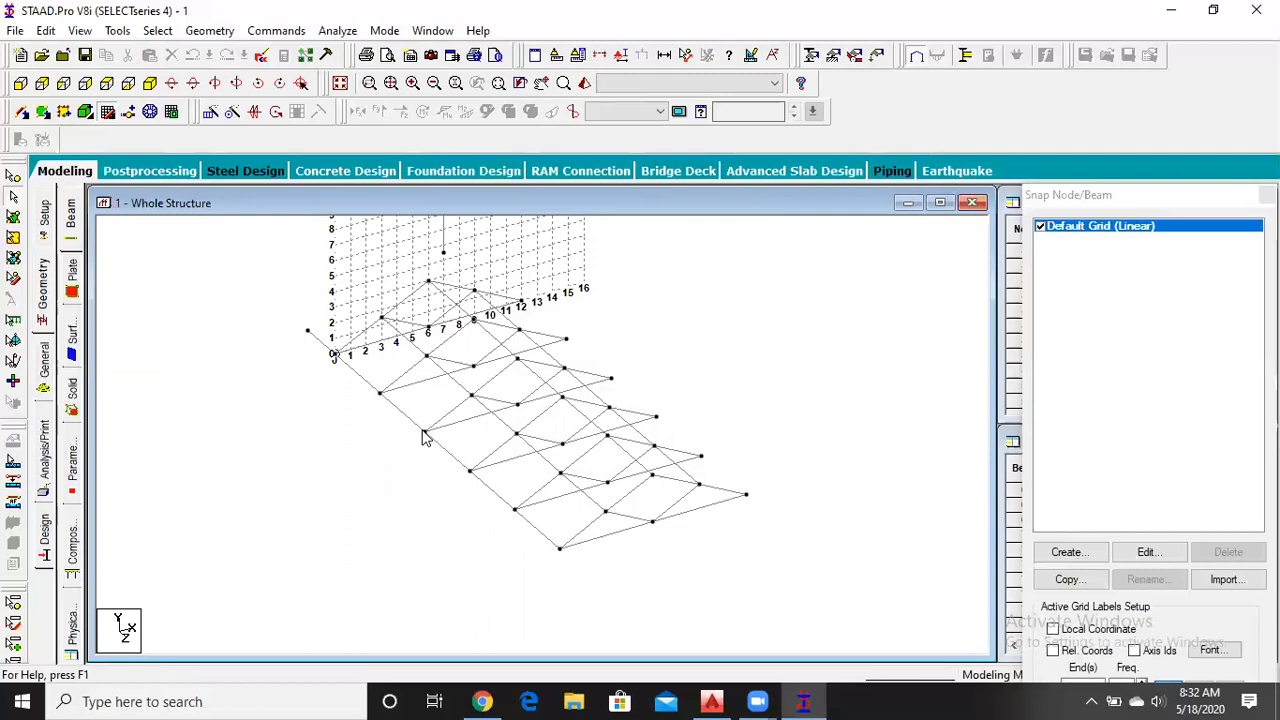
- Break the merged edge beam at the second intermediate node from the origin
click(12, 195)
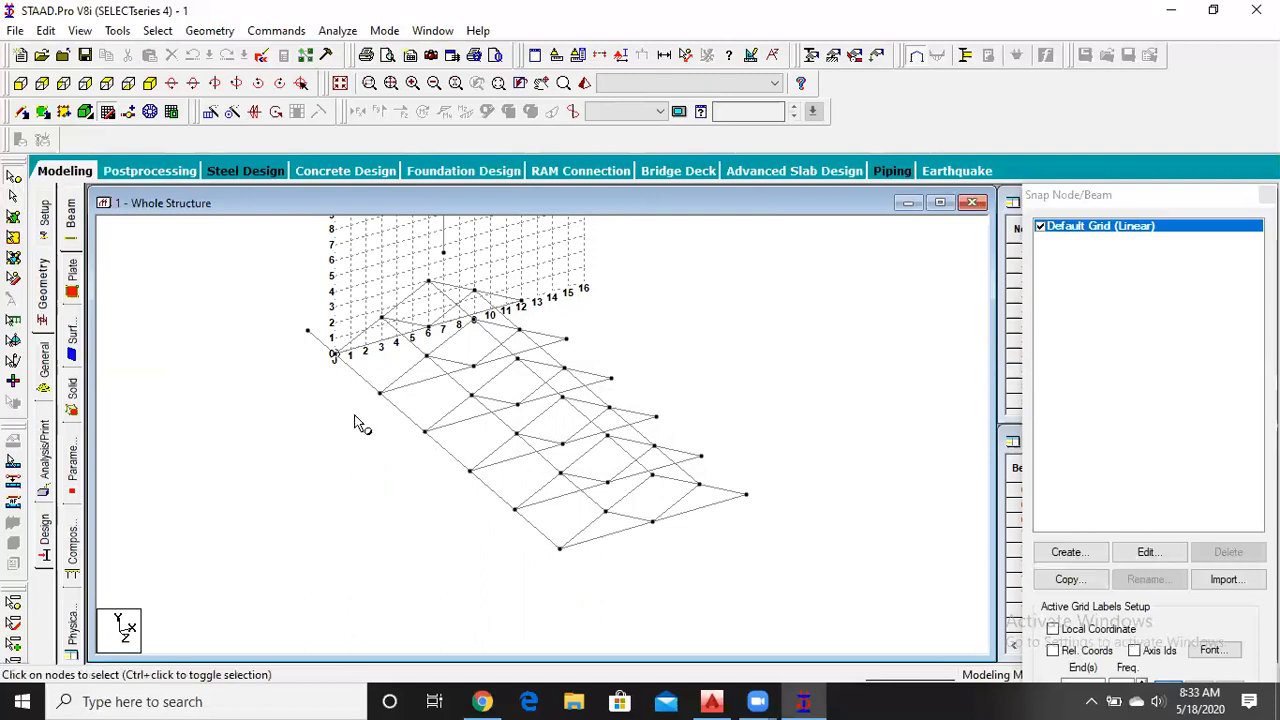
click(425, 434)
click(228, 34)
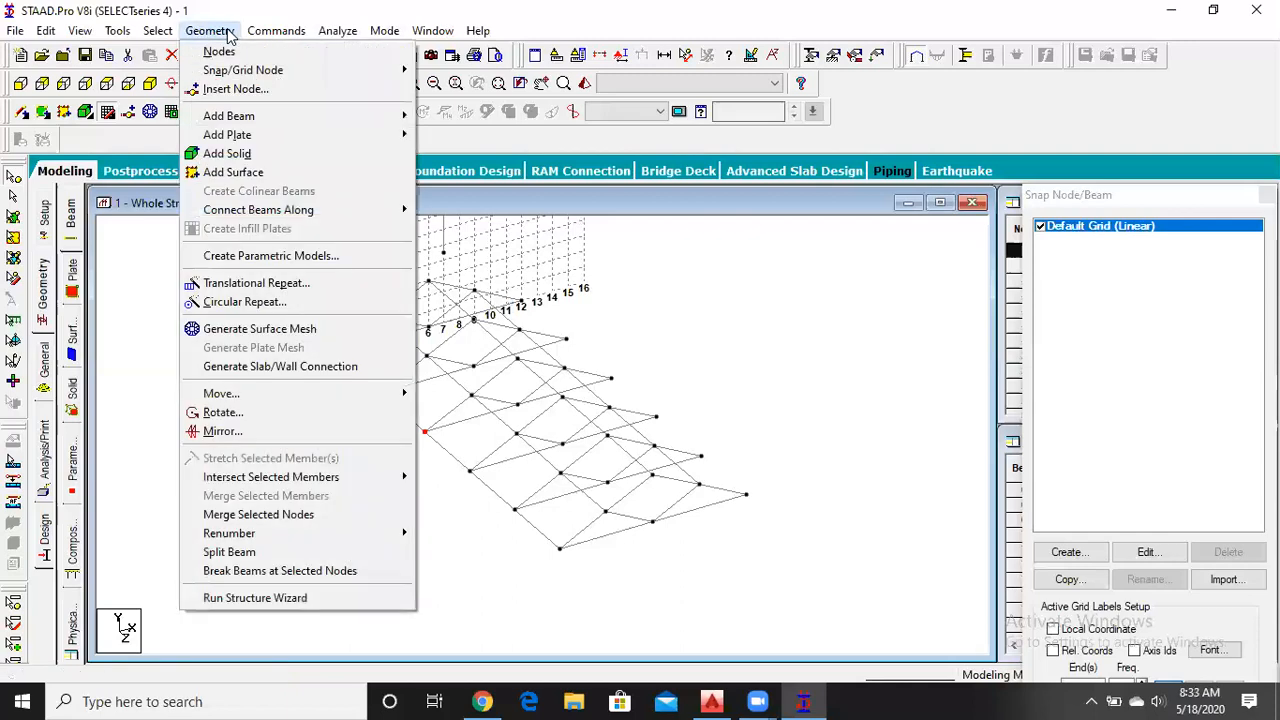
click(257, 573)
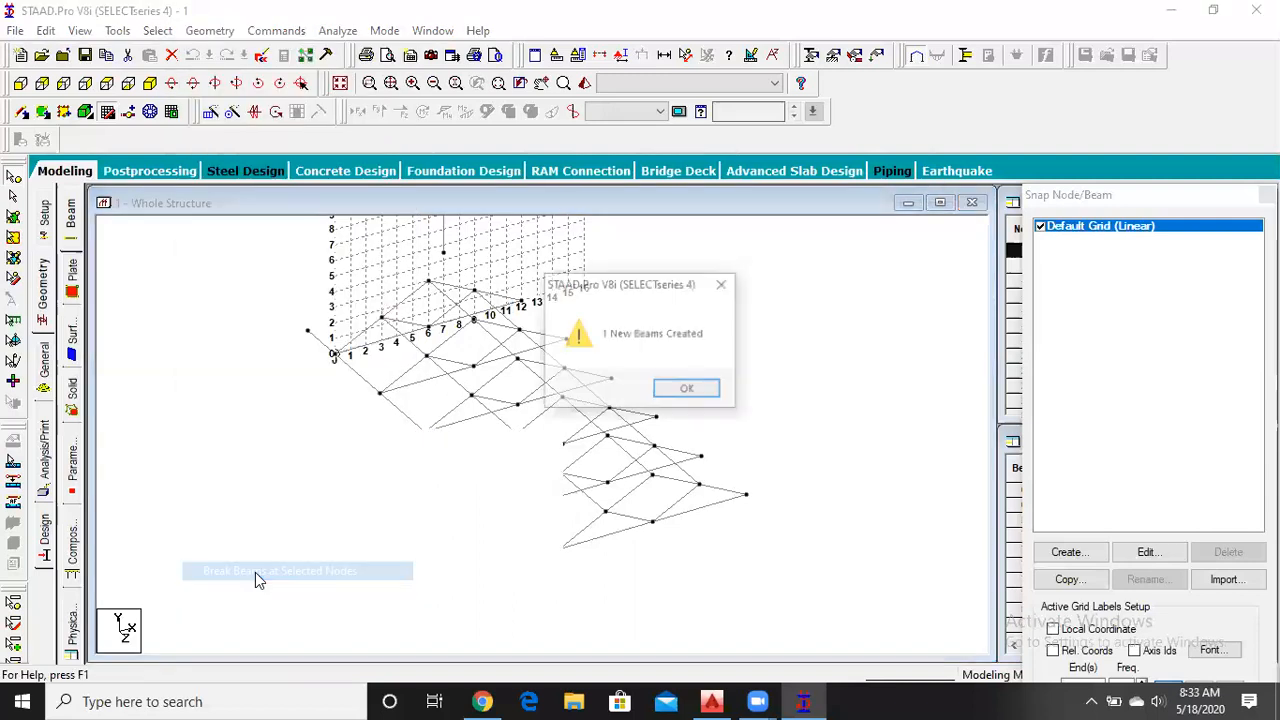
click(688, 391)
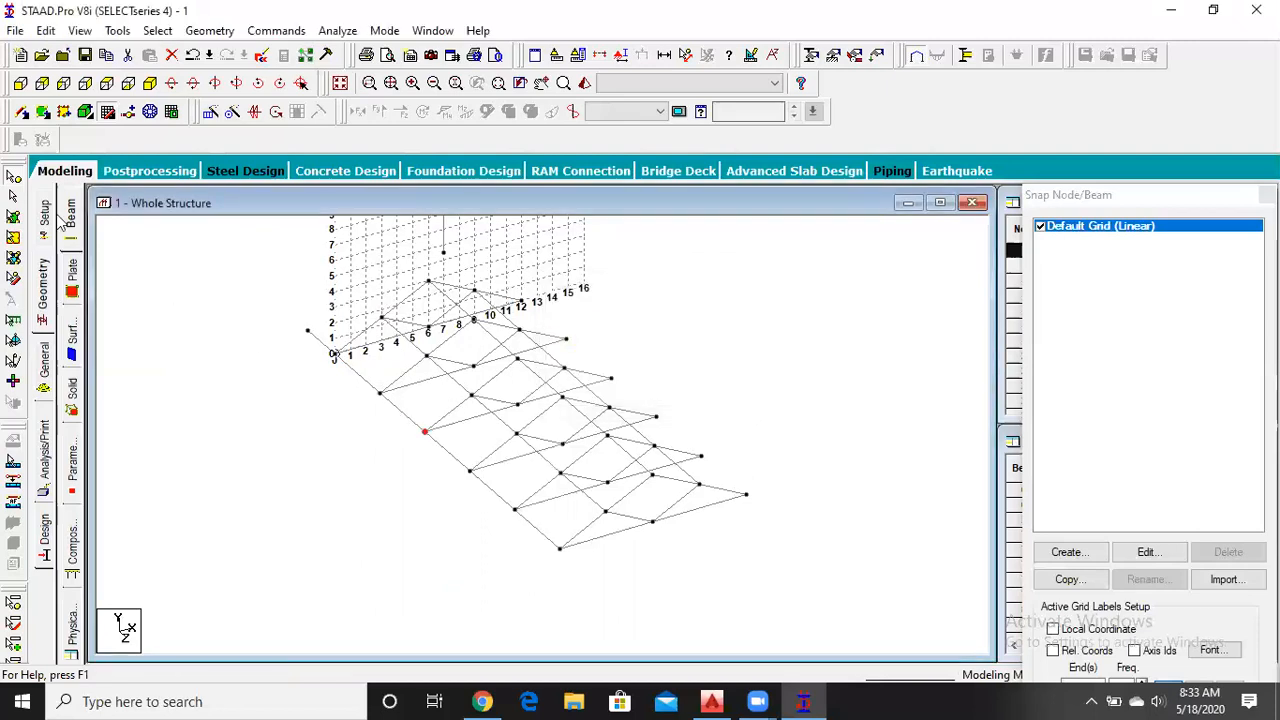
click(400, 411)
click(462, 465)
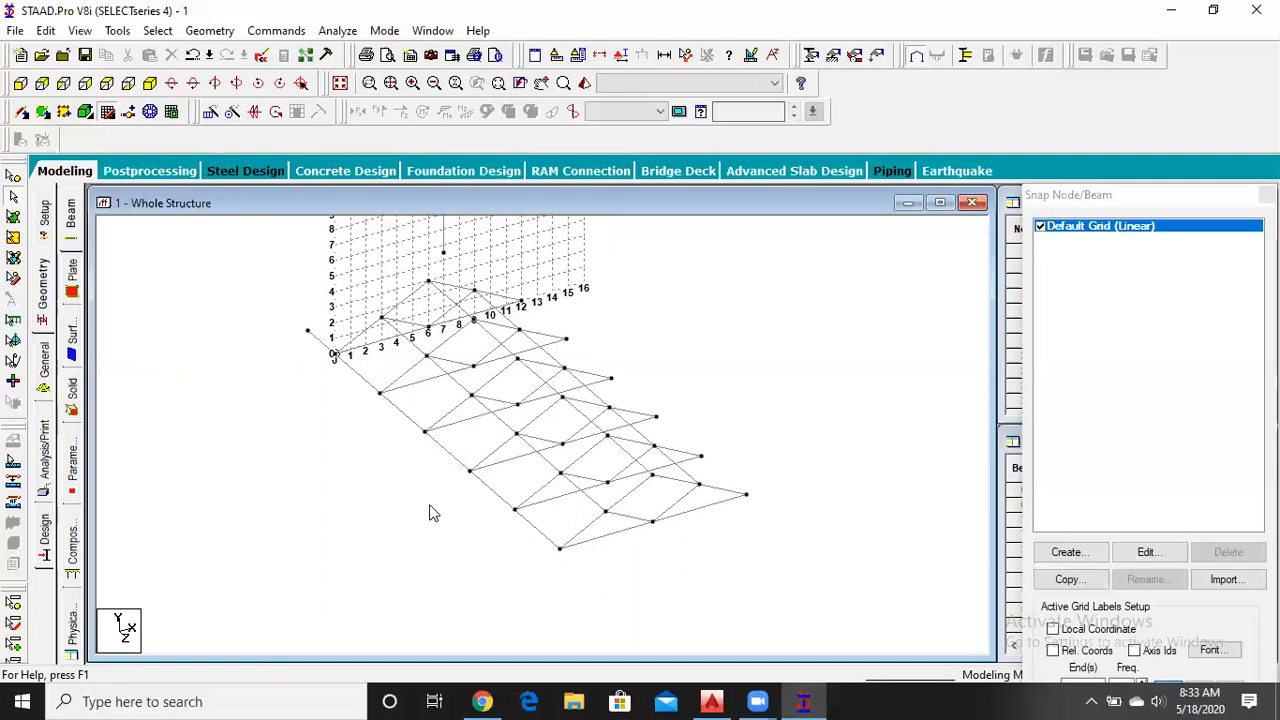
- Delete all beams of the structure together with their leftover nodes, leaving only the grid
scroll(517, 356, down, 4)
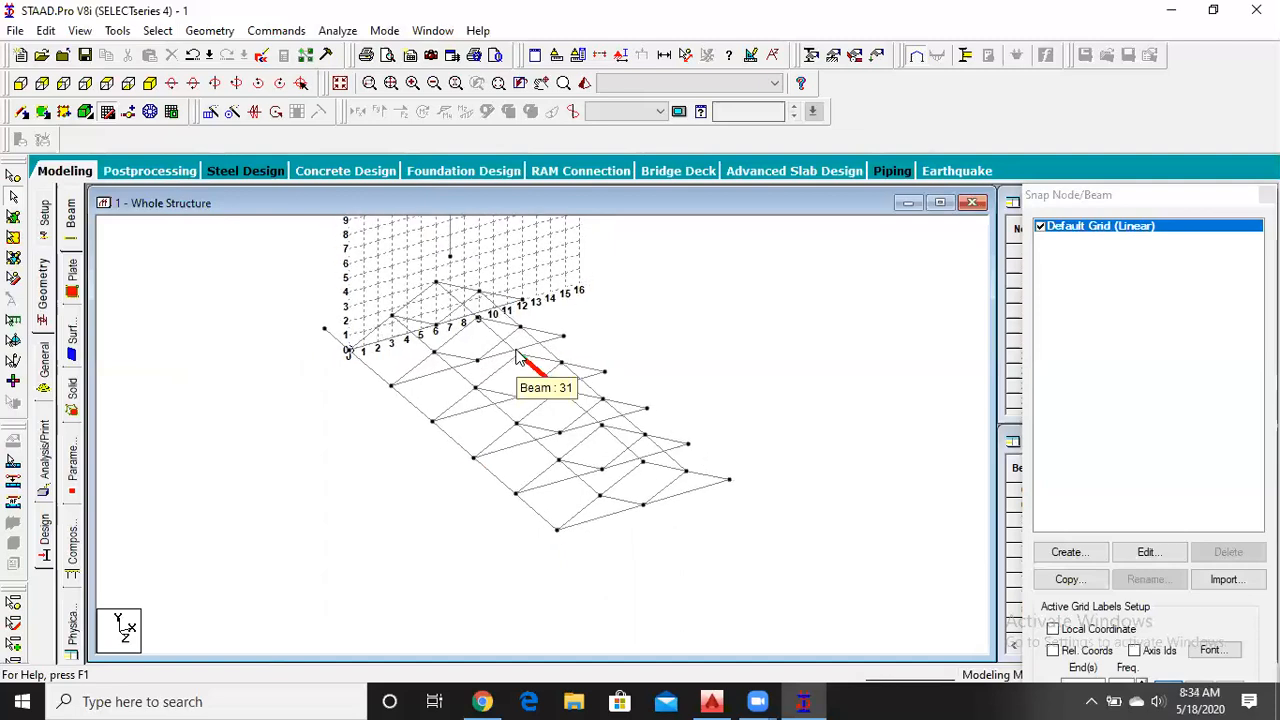
middle_drag(632, 331, 603, 442)
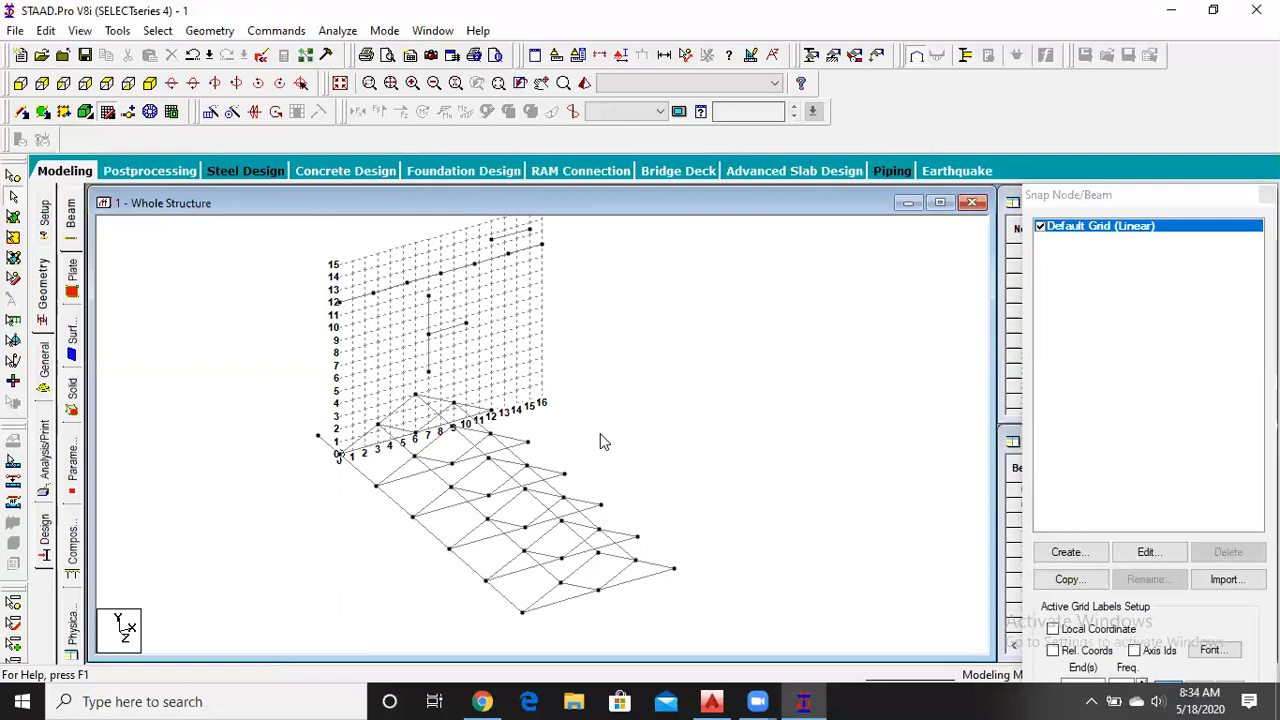
scroll(603, 442, down, 1)
drag(289, 239, 716, 646)
key(Delete)
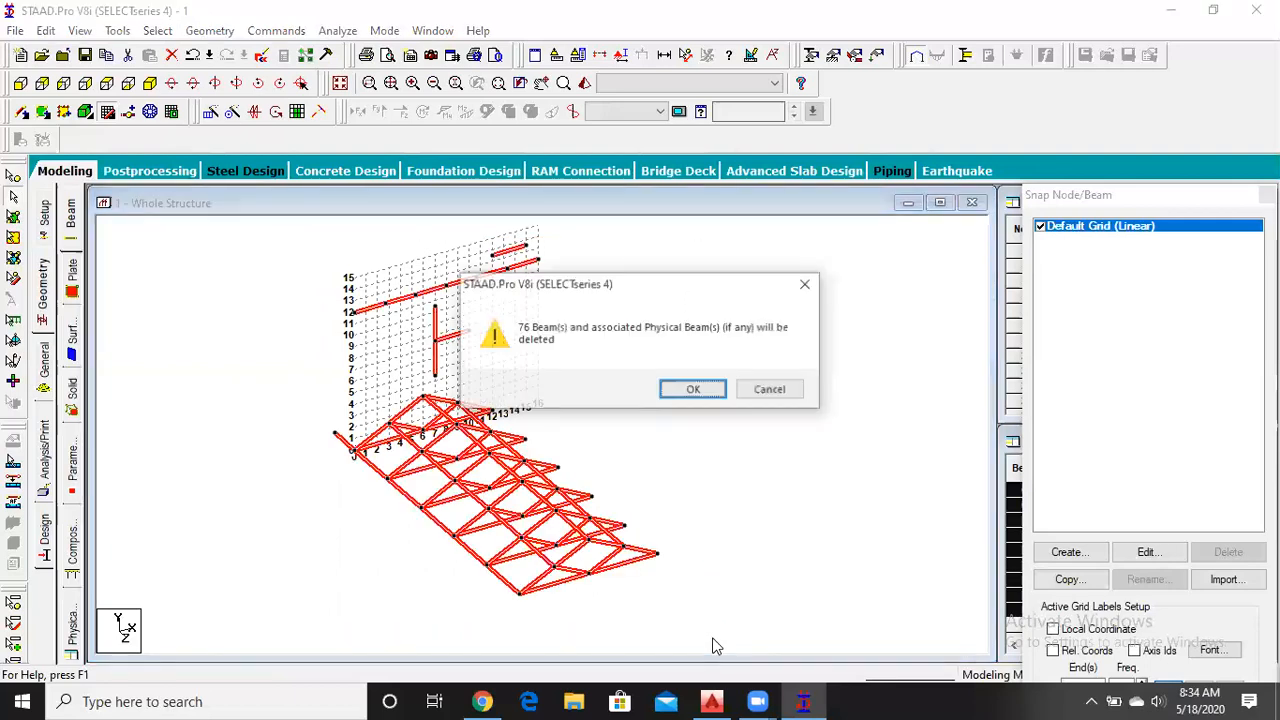
key(Return)
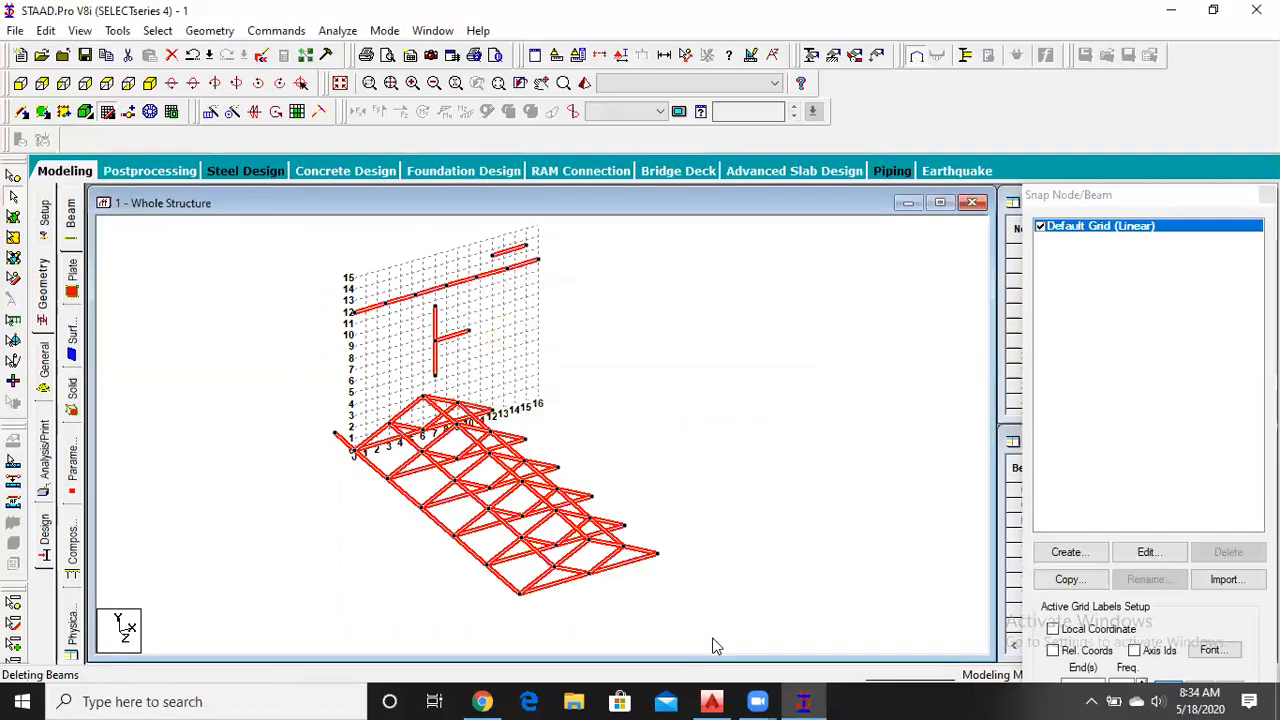
key(Return)
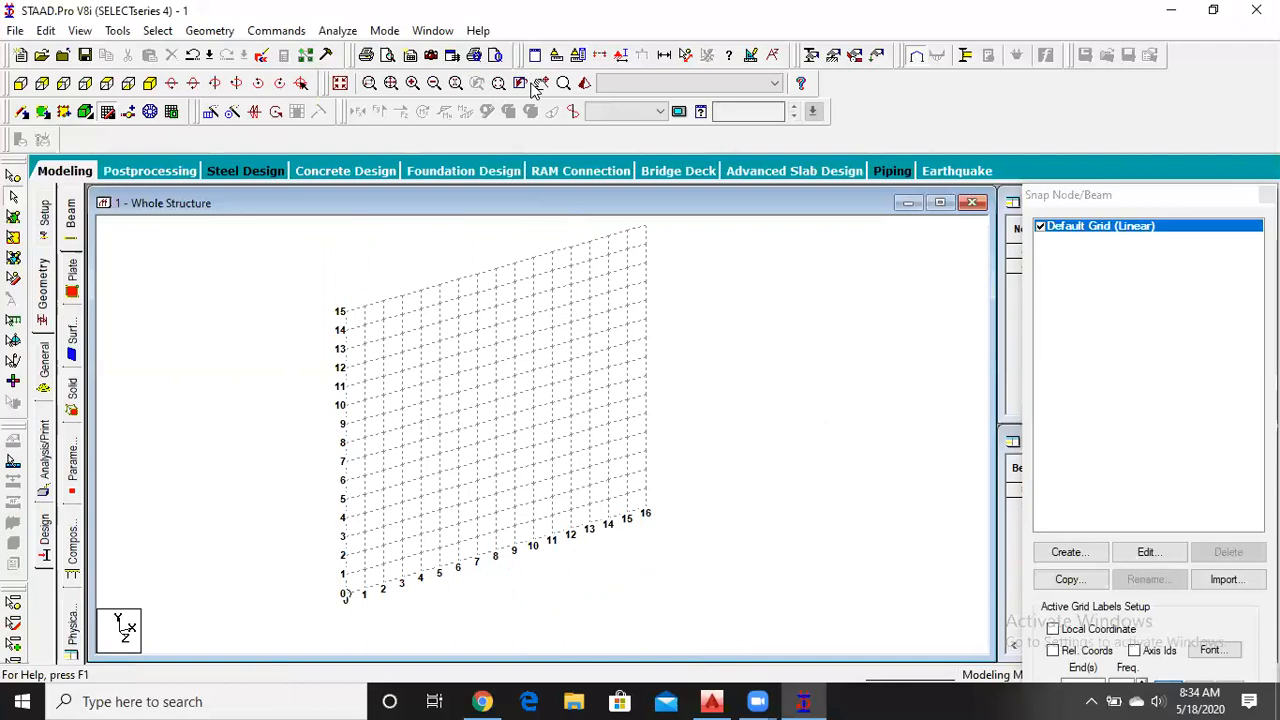
click(535, 88)
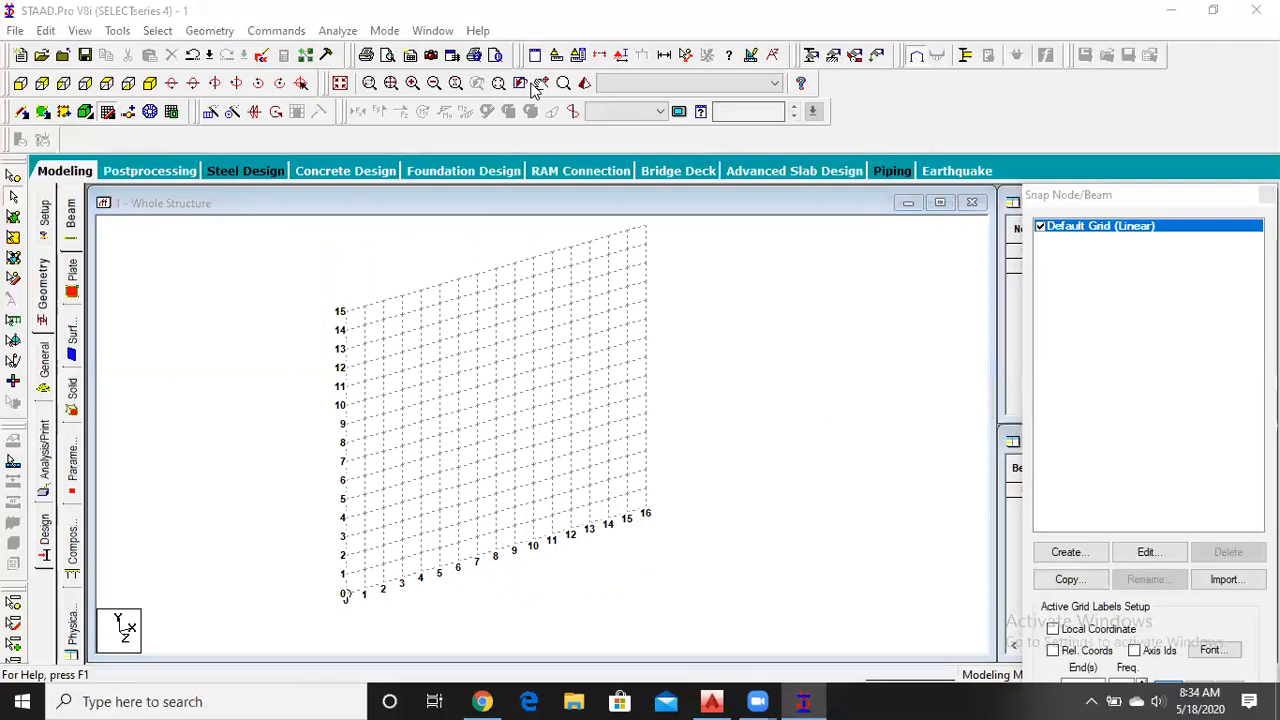
mouse_move(765, 459)
mouse_down()
mouse_move(748, 282)
mouse_move(894, 256)
mouse_move(939, 310)
mouse_move(971, 450)
mouse_up()
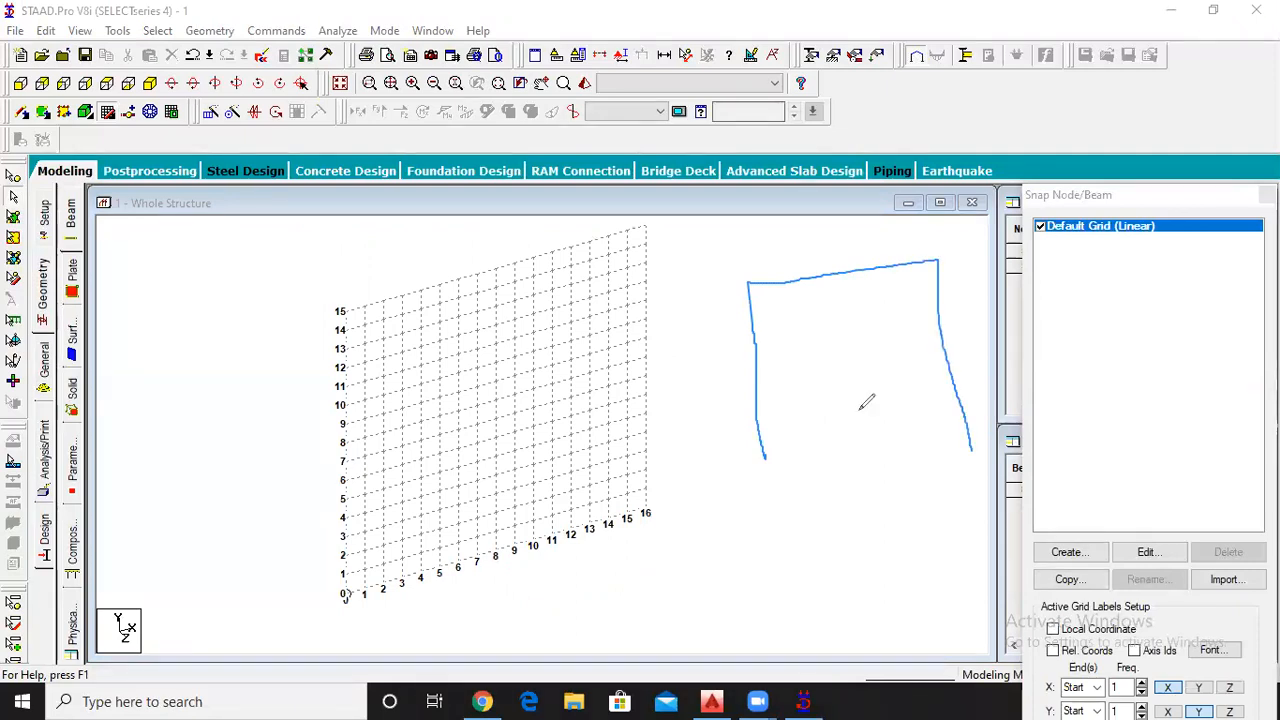
mouse_move(765, 457)
mouse_down()
mouse_move(846, 434)
mouse_move(970, 432)
mouse_up()
drag(804, 280, 830, 440)
drag(866, 266, 897, 430)
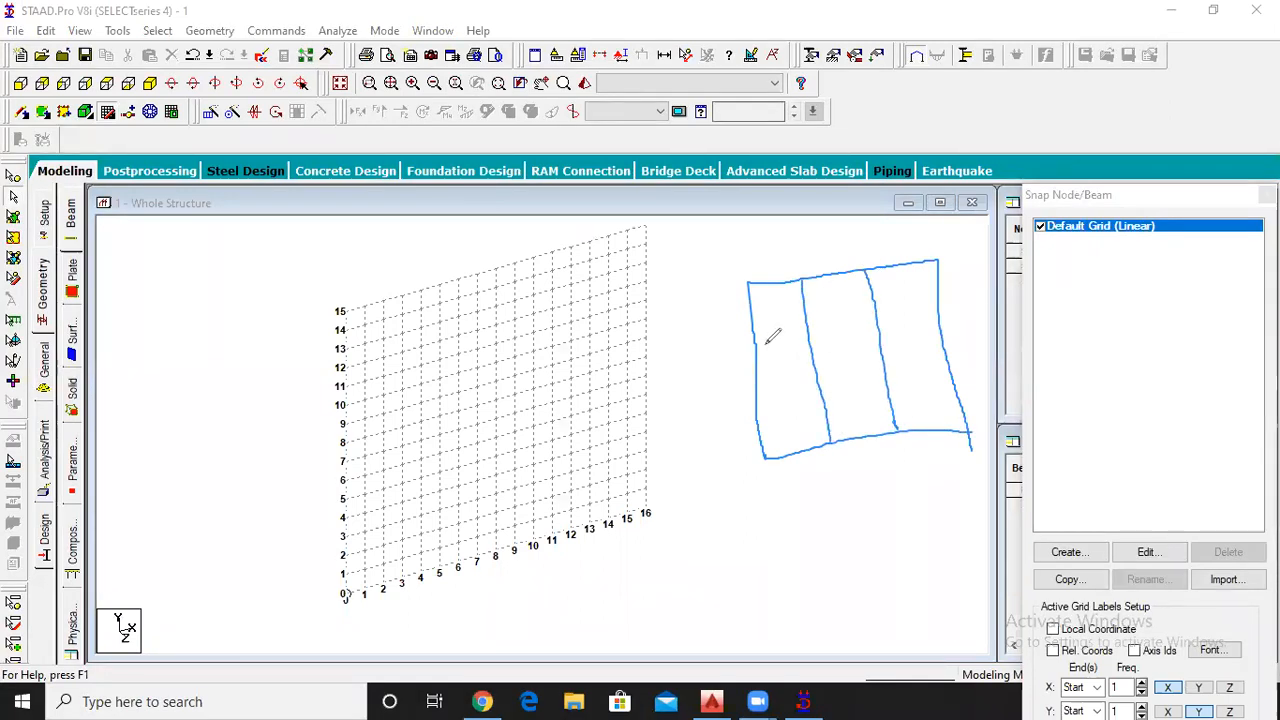
drag(756, 343, 935, 316)
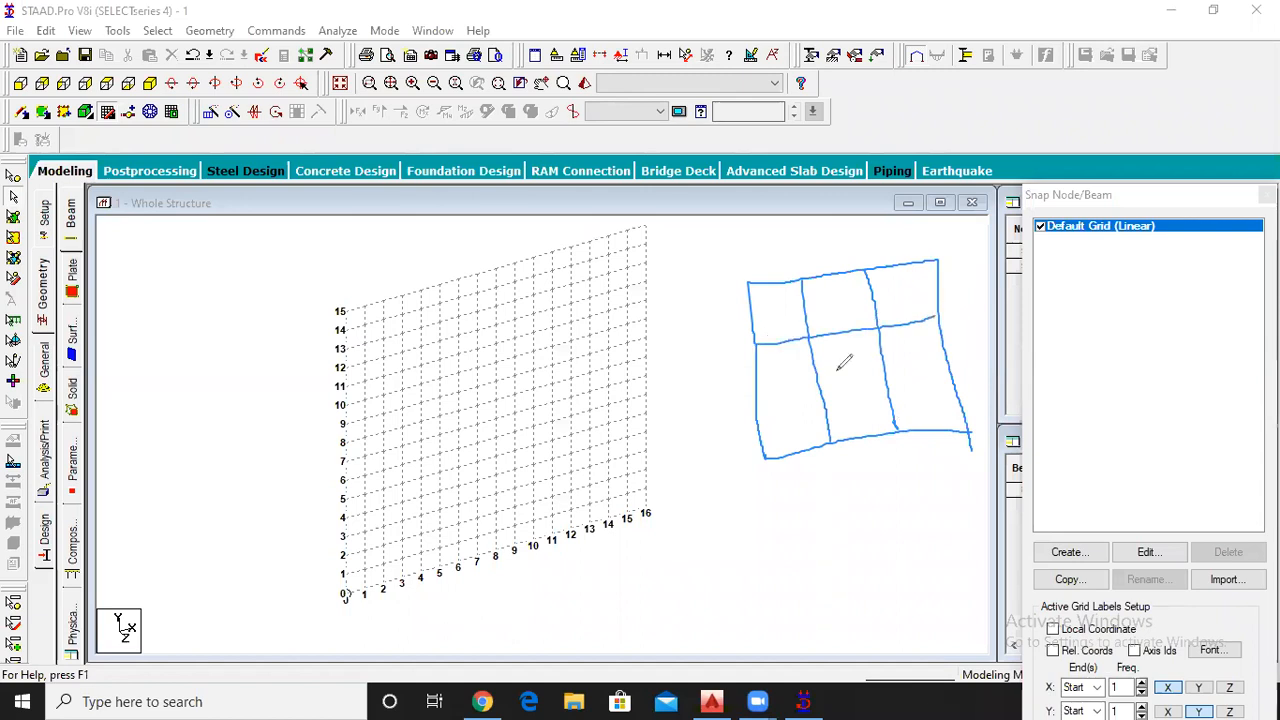
drag(757, 409, 955, 376)
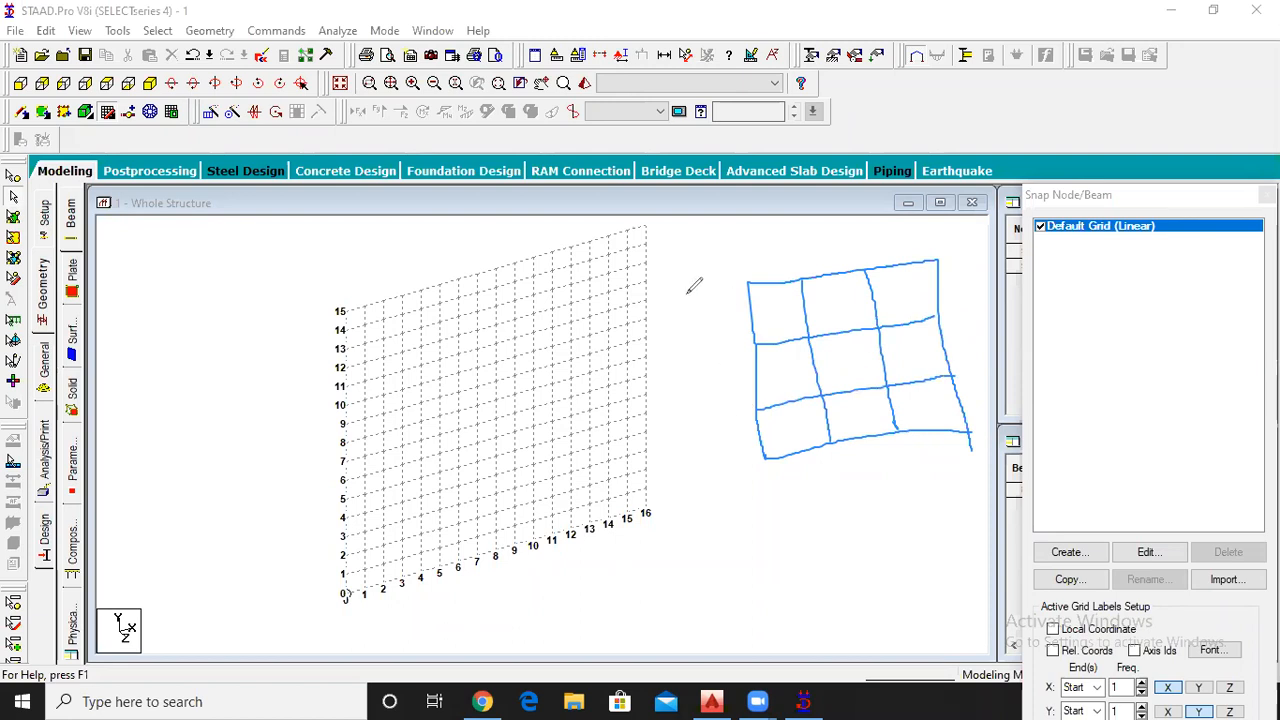
mouse_move(689, 296)
mouse_down()
mouse_move(747, 285)
mouse_move(716, 440)
mouse_move(728, 472)
mouse_move(756, 464)
mouse_up()
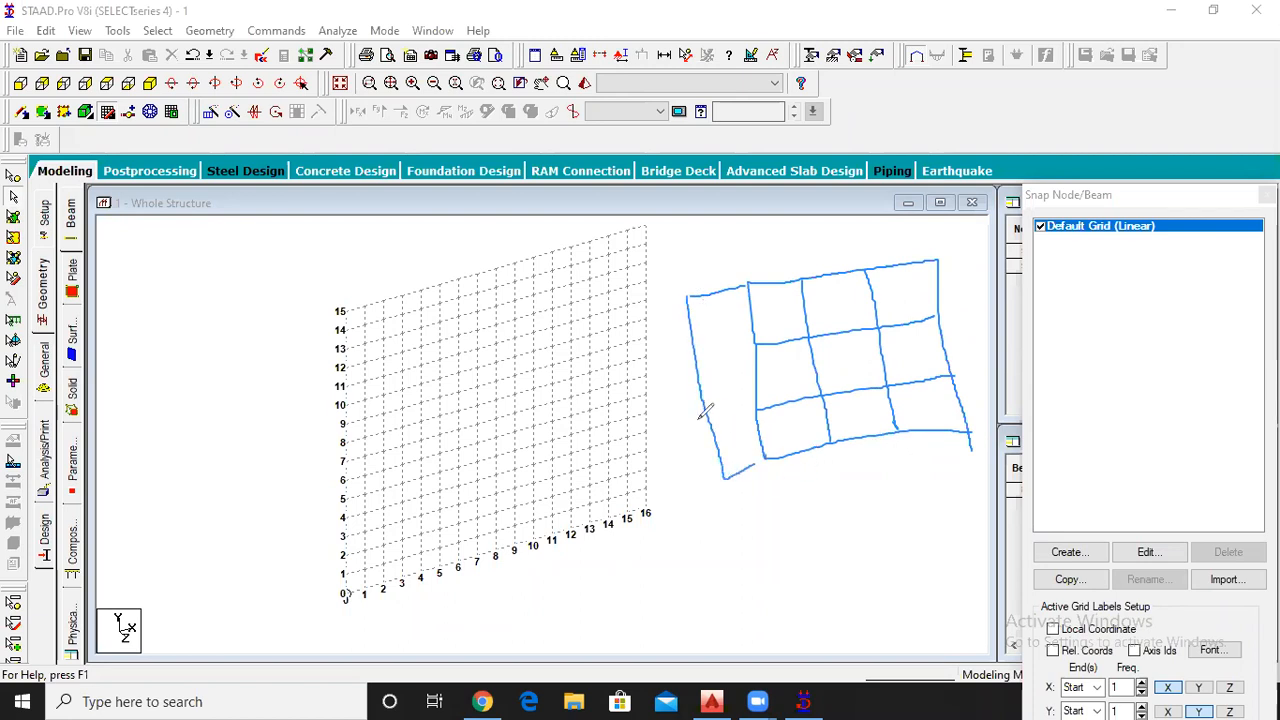
drag(712, 428, 757, 413)
drag(695, 363, 757, 345)
drag(754, 464, 767, 458)
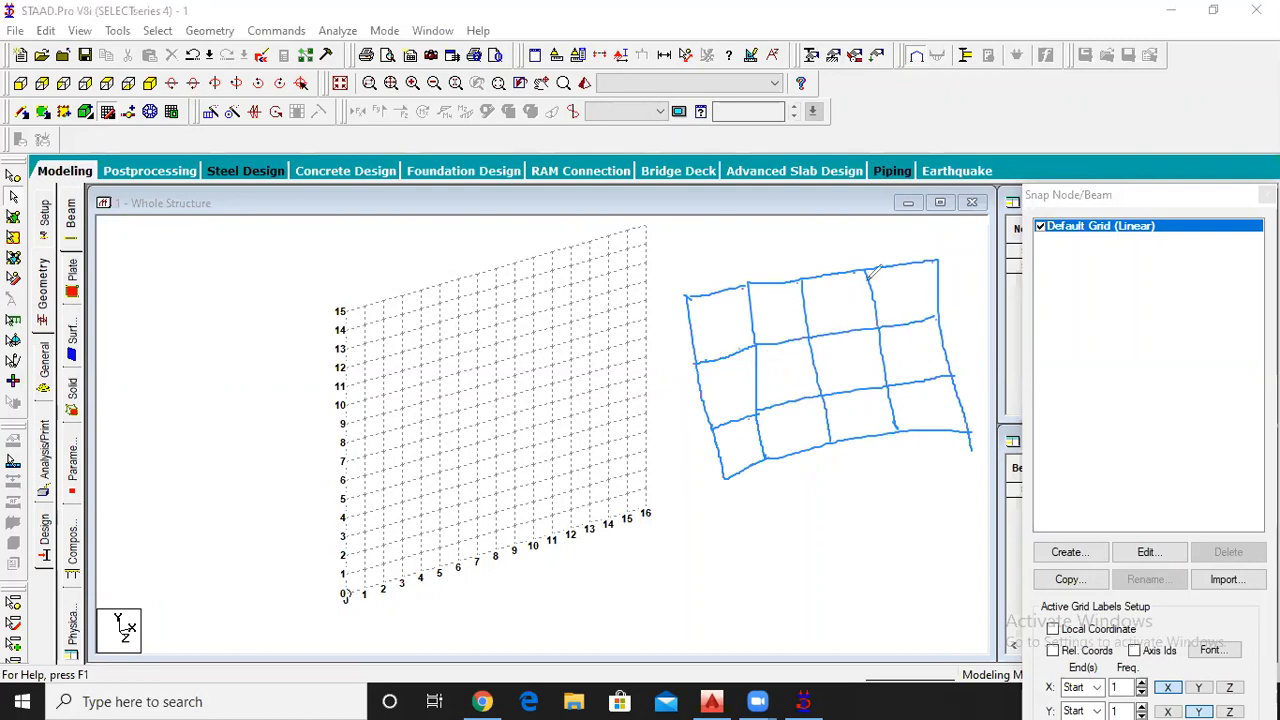
mouse_move(888, 254)
mouse_down()
mouse_move(905, 242)
mouse_move(914, 259)
mouse_up()
mouse_move(964, 282)
mouse_down()
mouse_move(972, 292)
mouse_move(946, 308)
mouse_up()
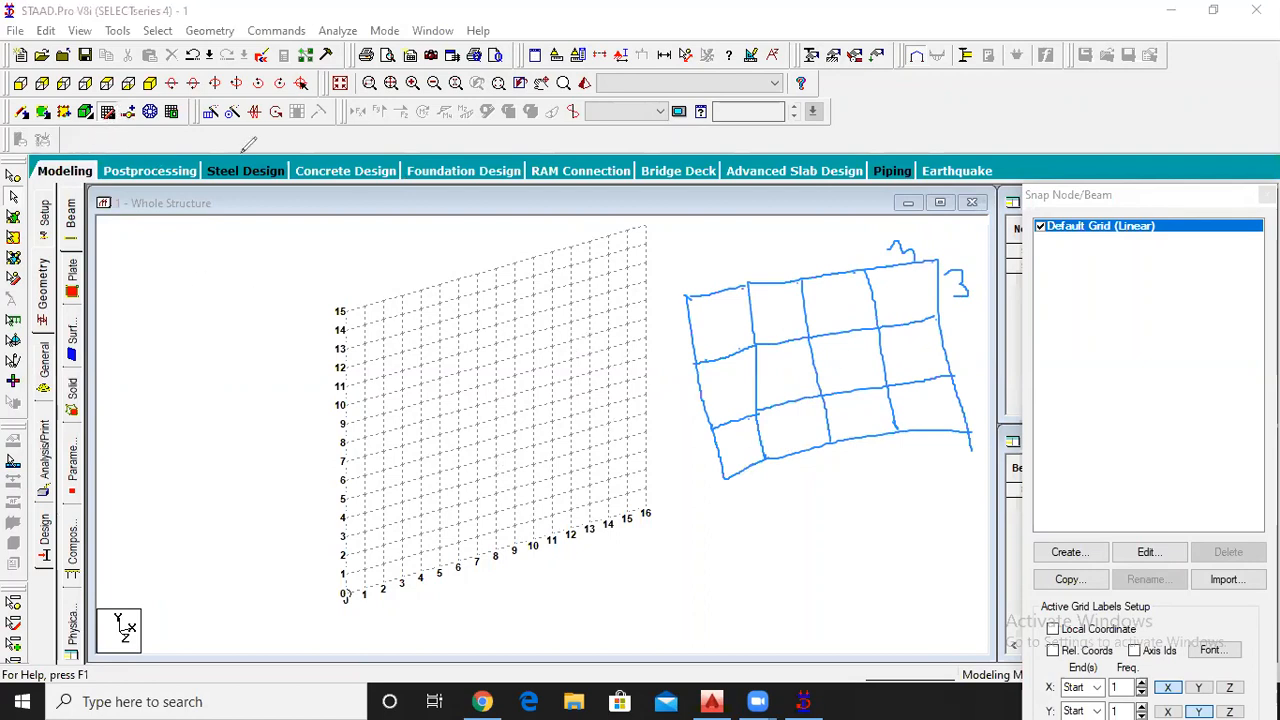
- Restart snap node/beam drawing and set the default linear grid to the X-Z plane
click(108, 114)
click(108, 114)
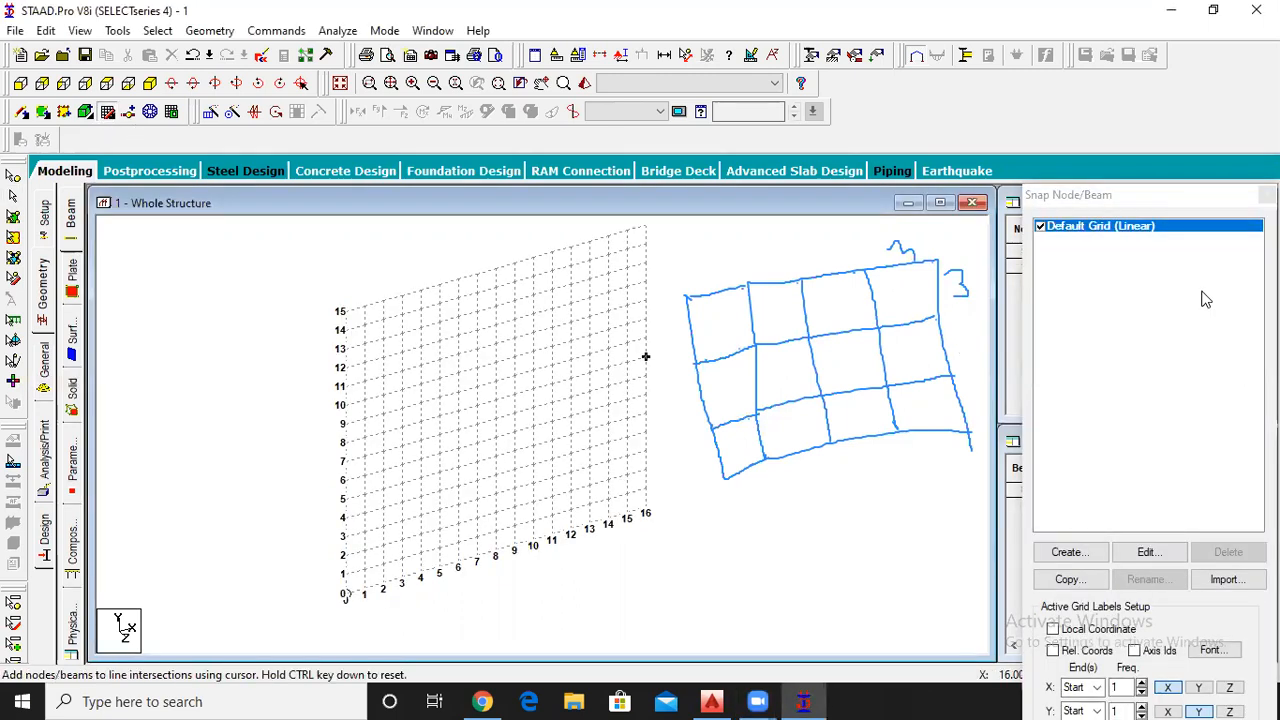
drag(1151, 200, 1158, 112)
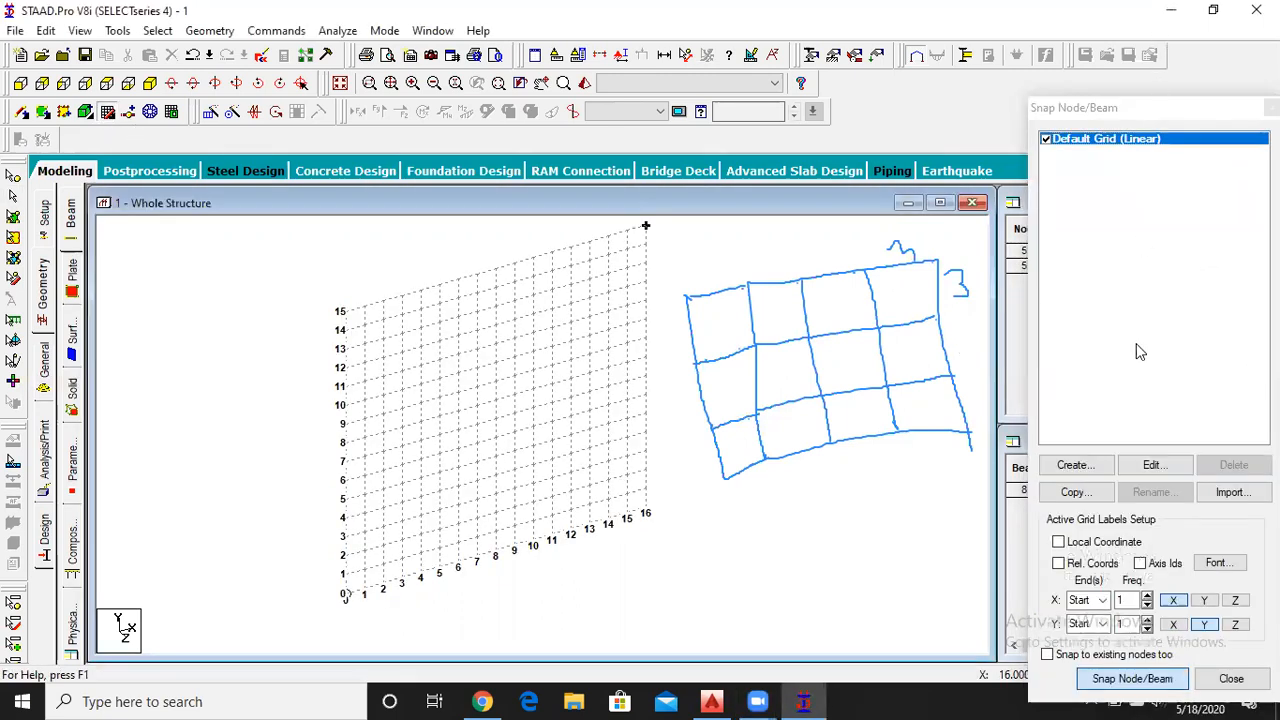
click(1155, 465)
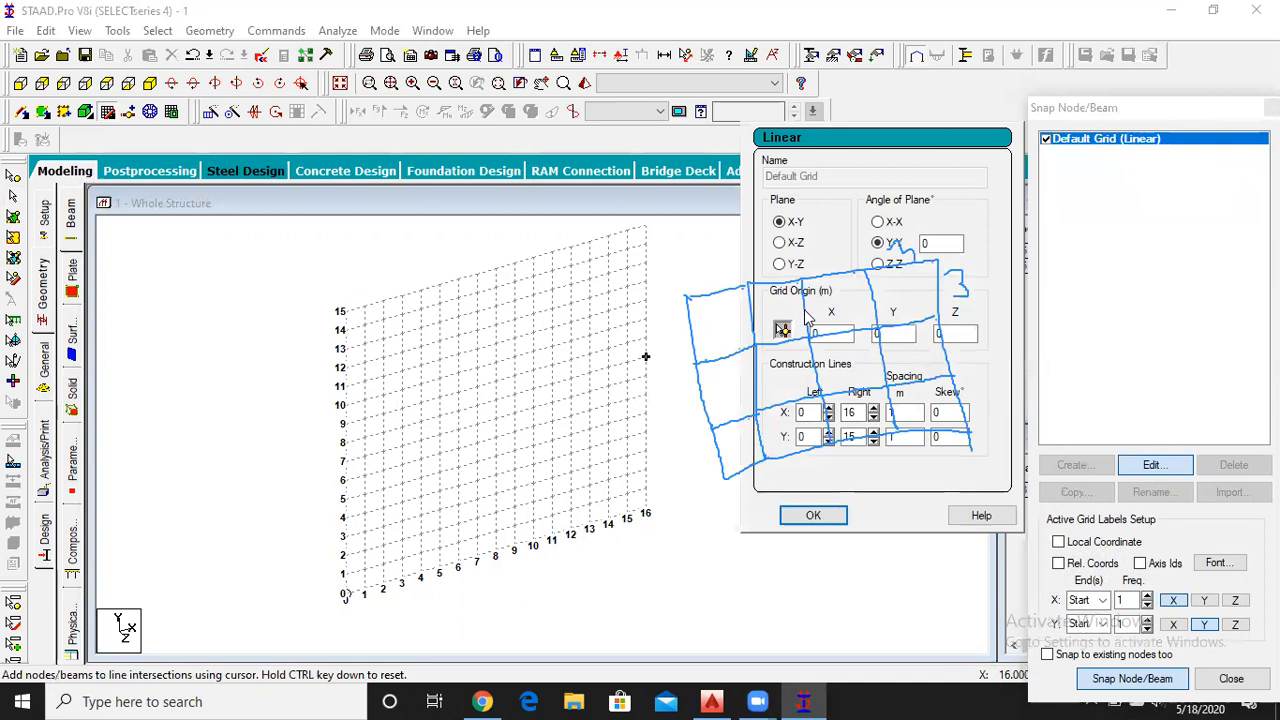
click(780, 243)
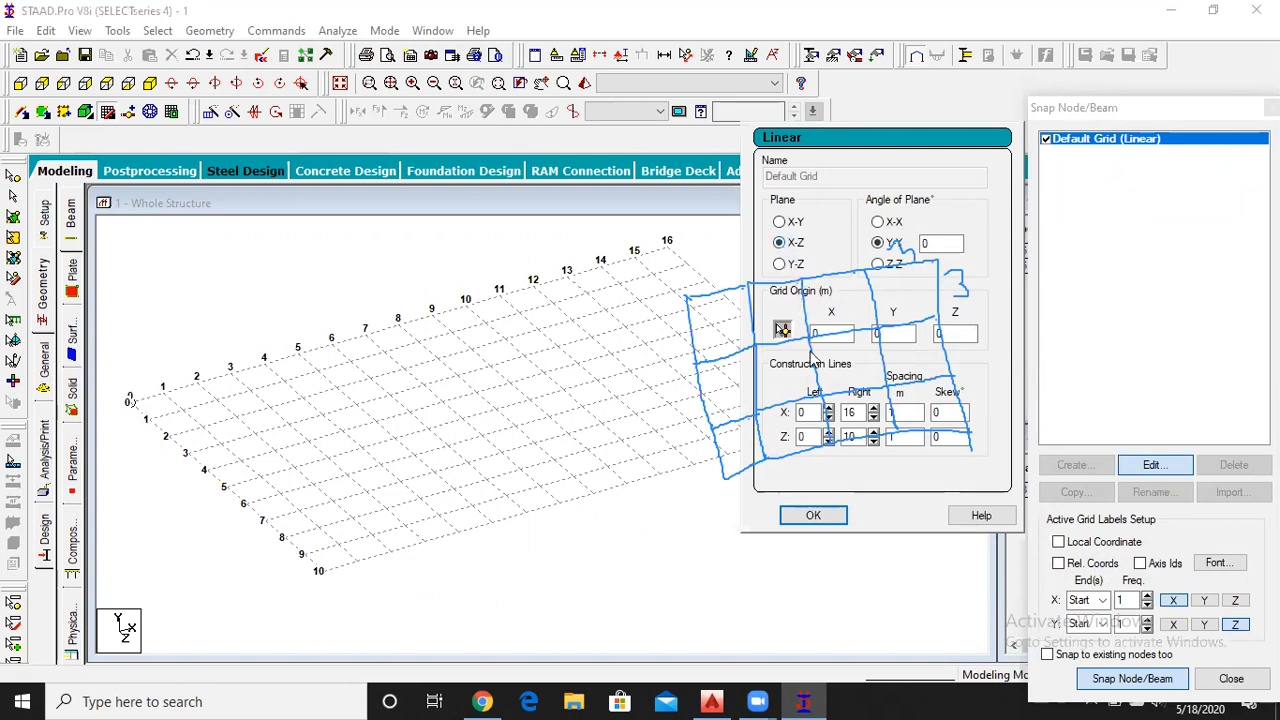
click(822, 518)
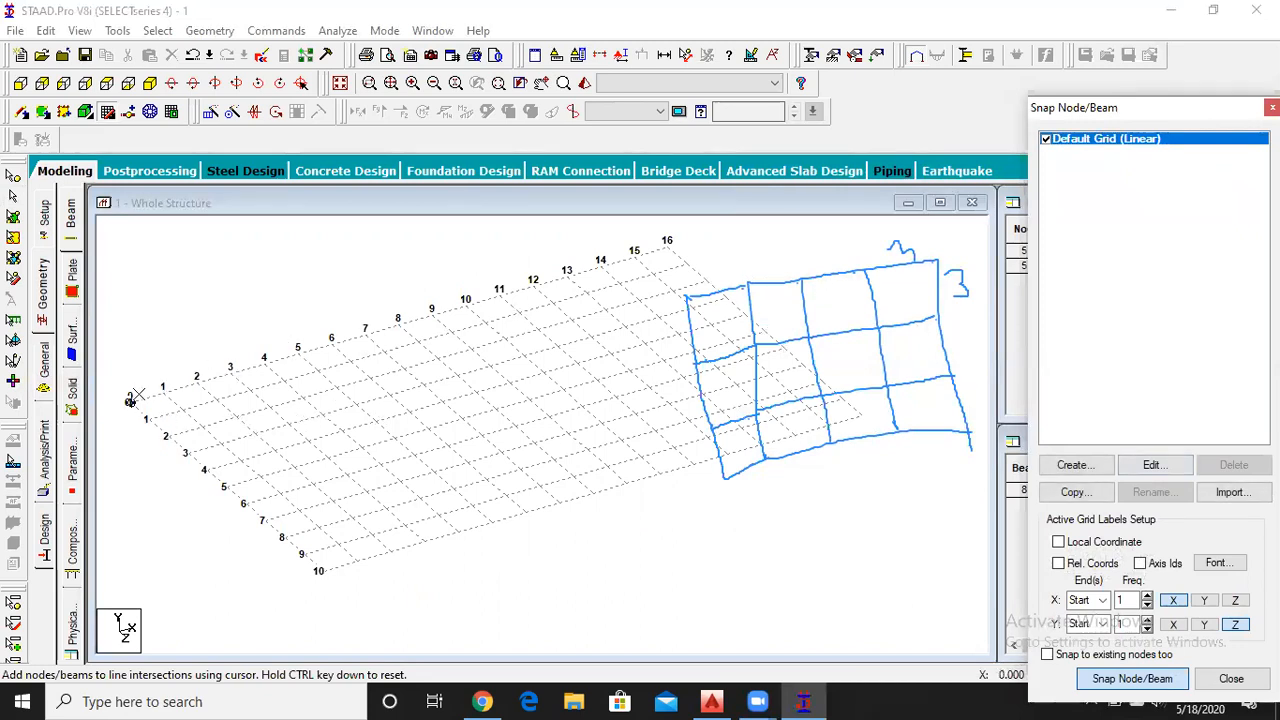
- Draw a 3 m beam along the X axis from the grid origin to X 3
click(129, 401)
click(229, 373)
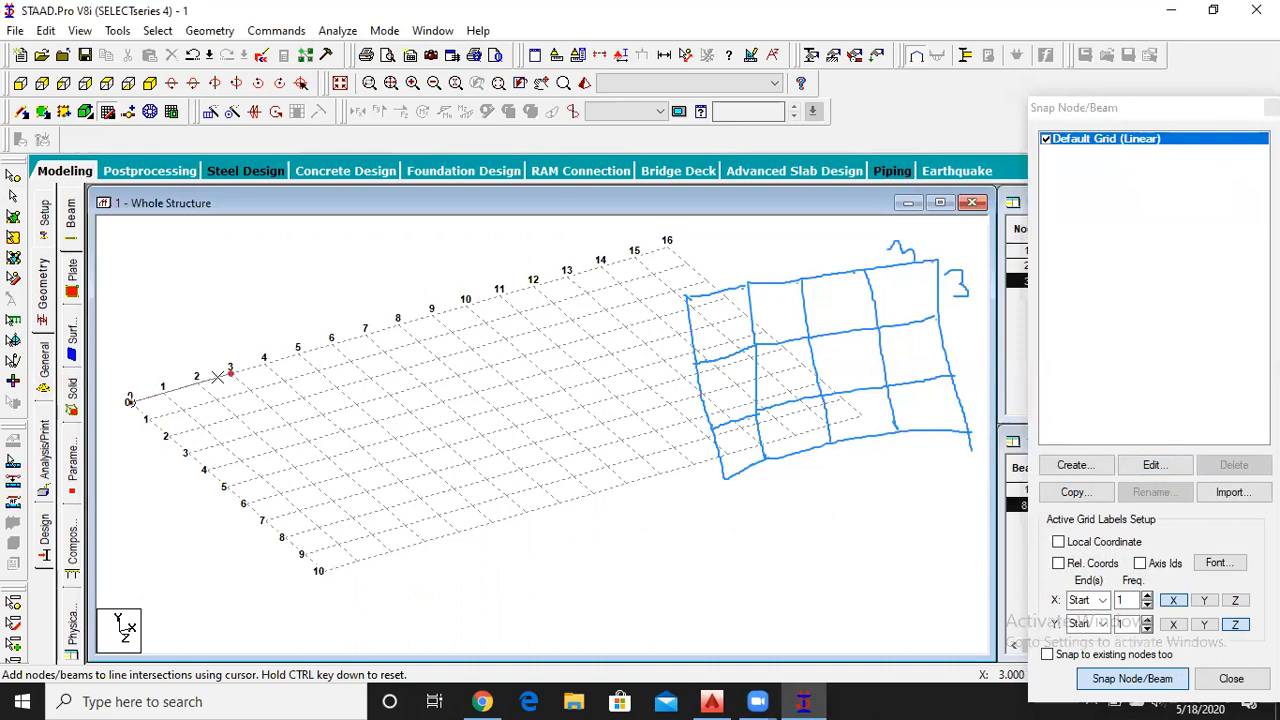
- Repeat the 3 m beam three times along the global Z direction at 3 m spacing with the steps linked
key(Escape)
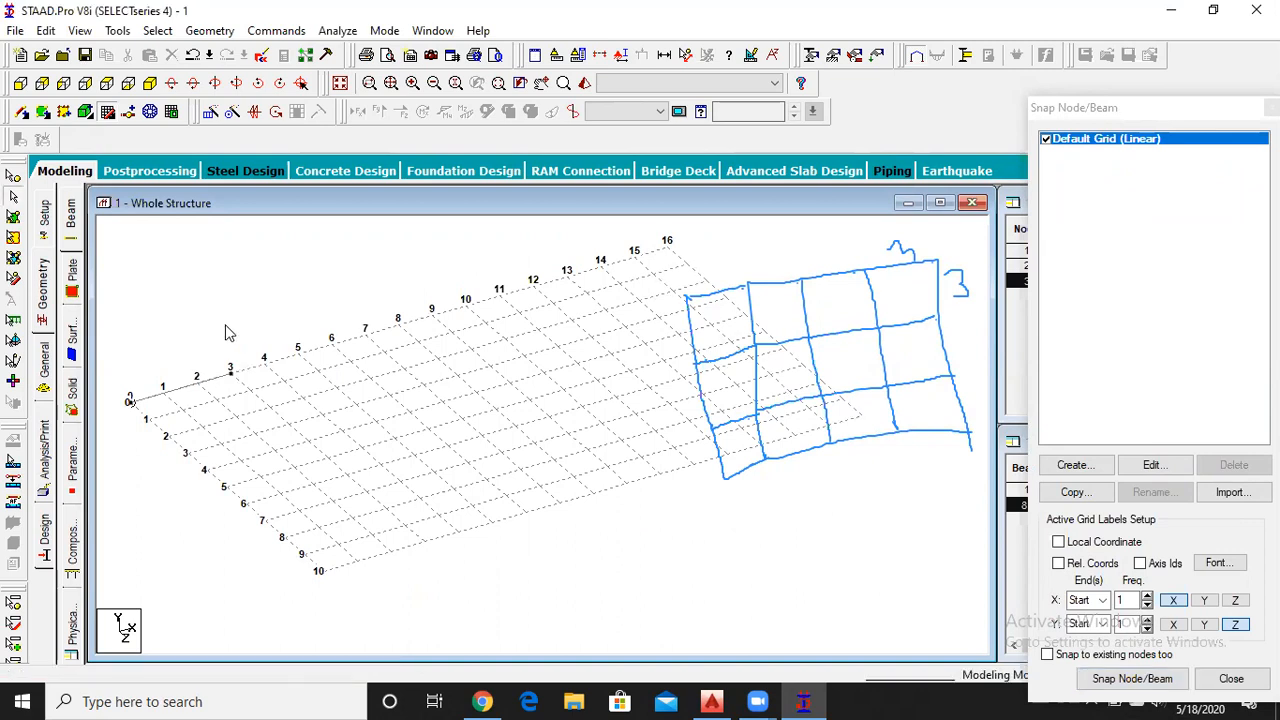
click(178, 393)
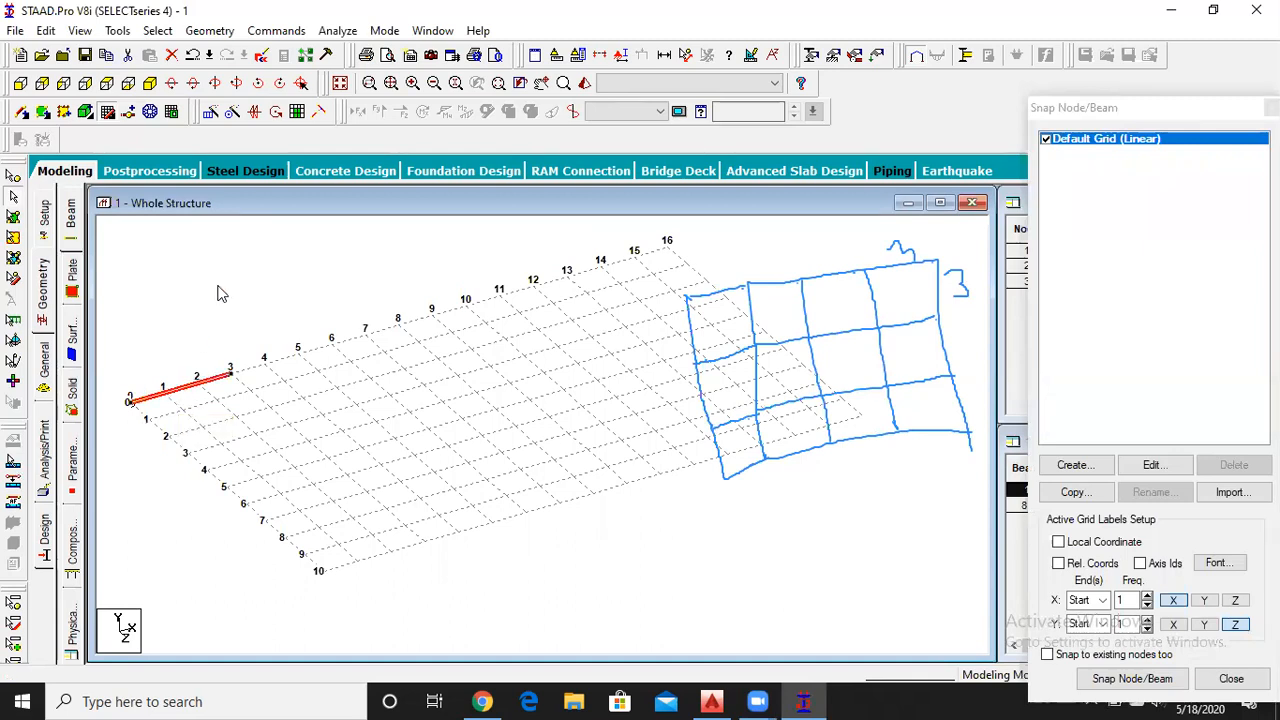
click(210, 113)
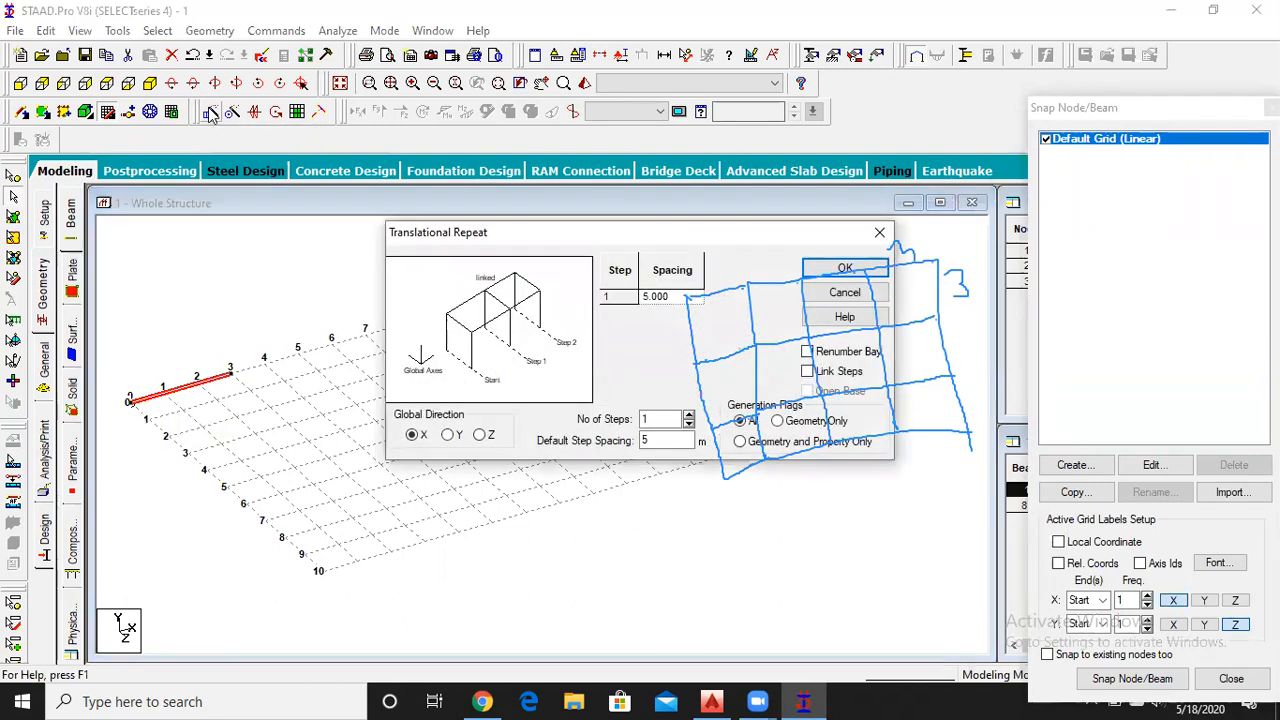
drag(514, 236, 241, 82)
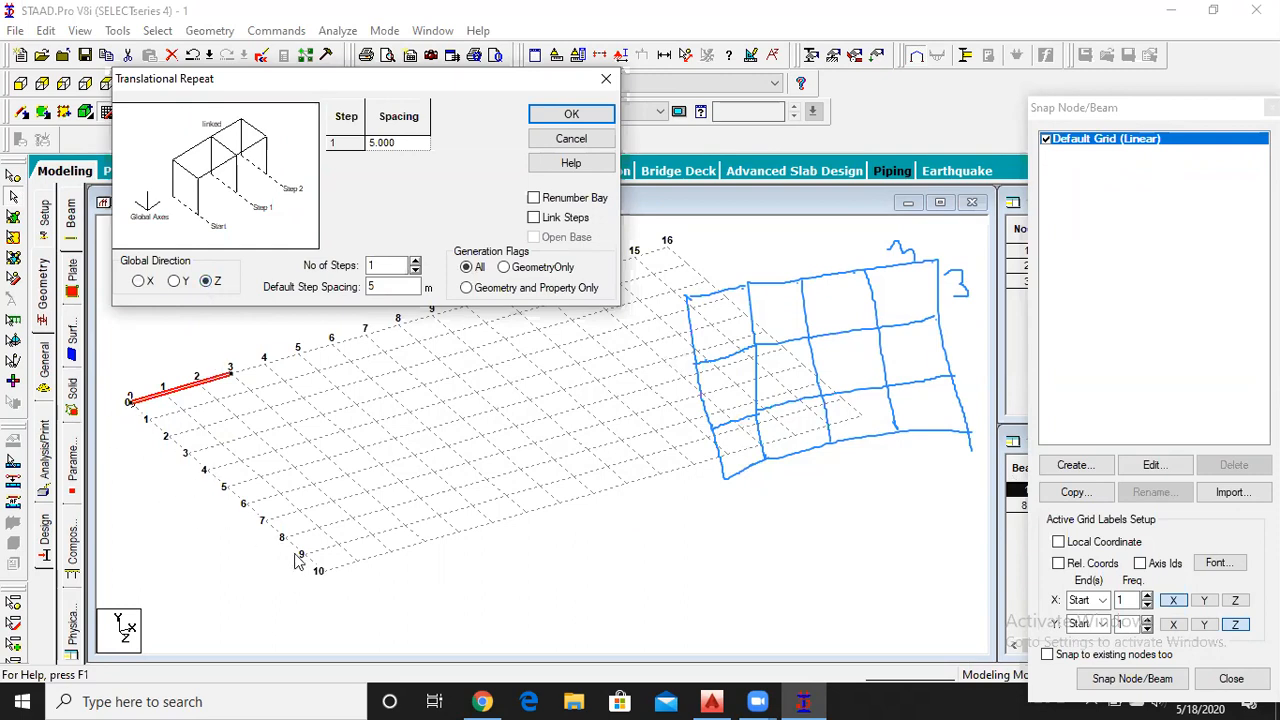
click(414, 260)
click(414, 260)
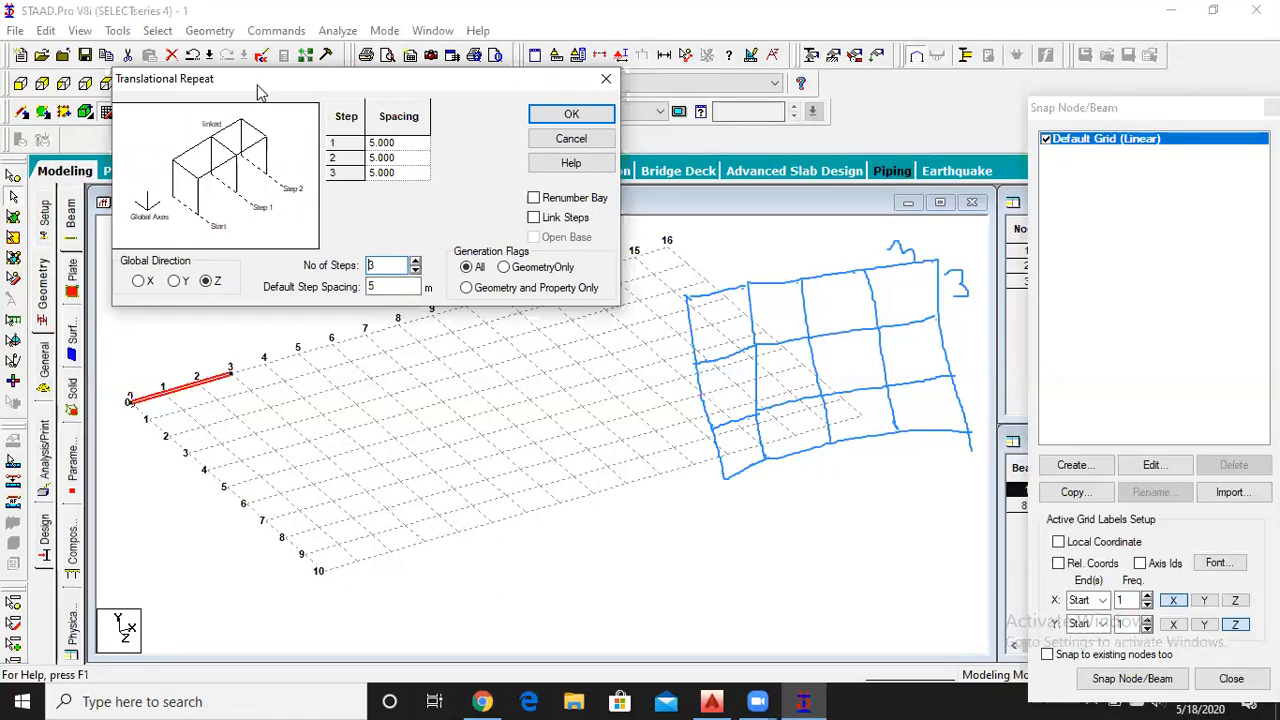
drag(257, 86, 253, 128)
double_click(392, 328)
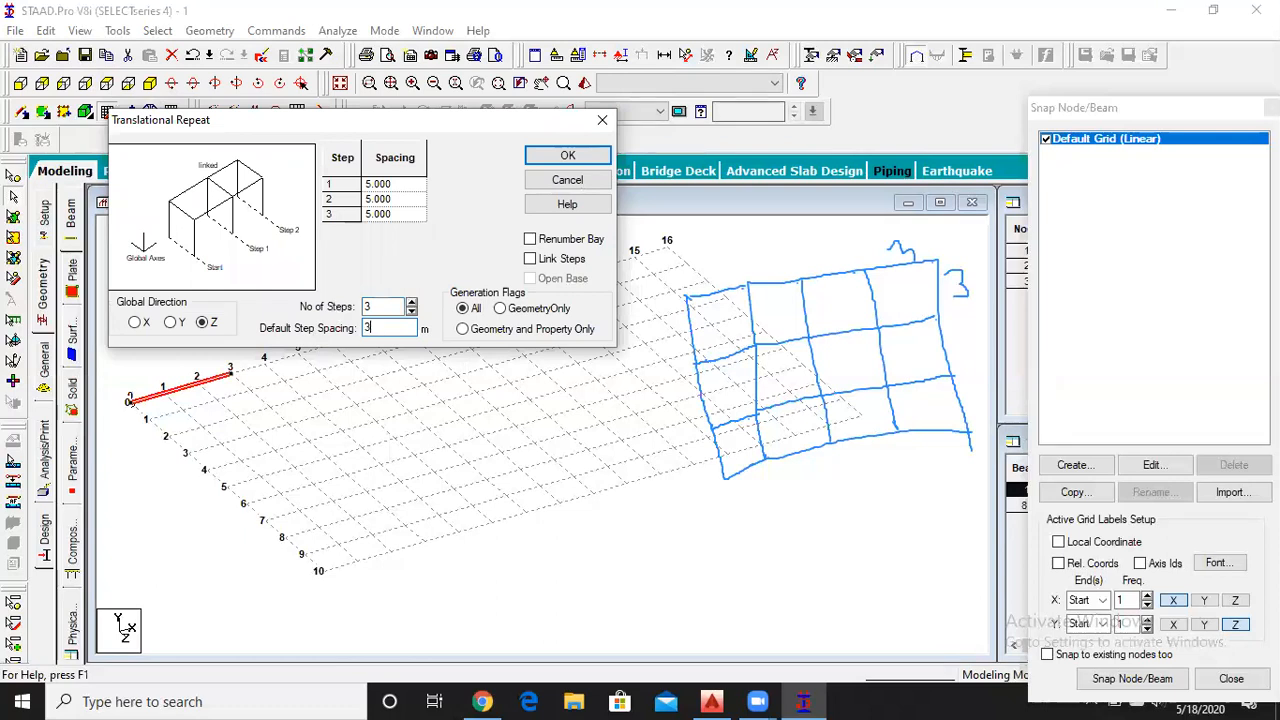
click(377, 248)
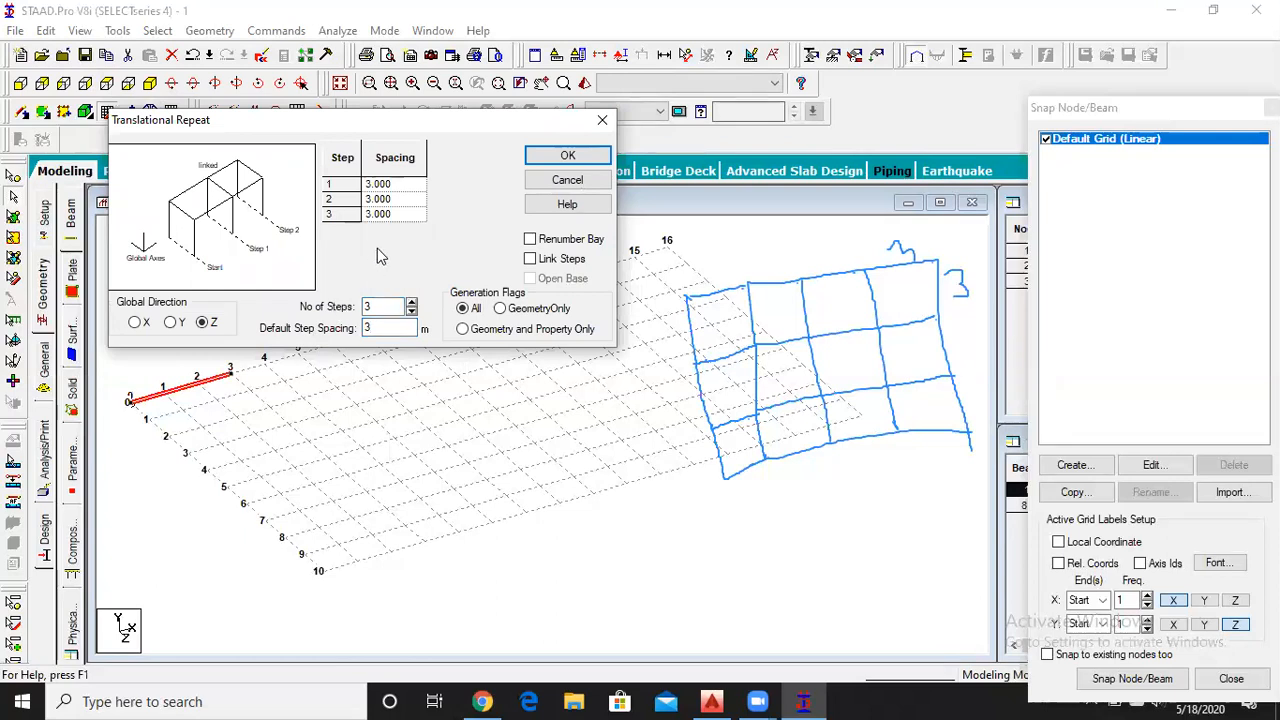
click(531, 262)
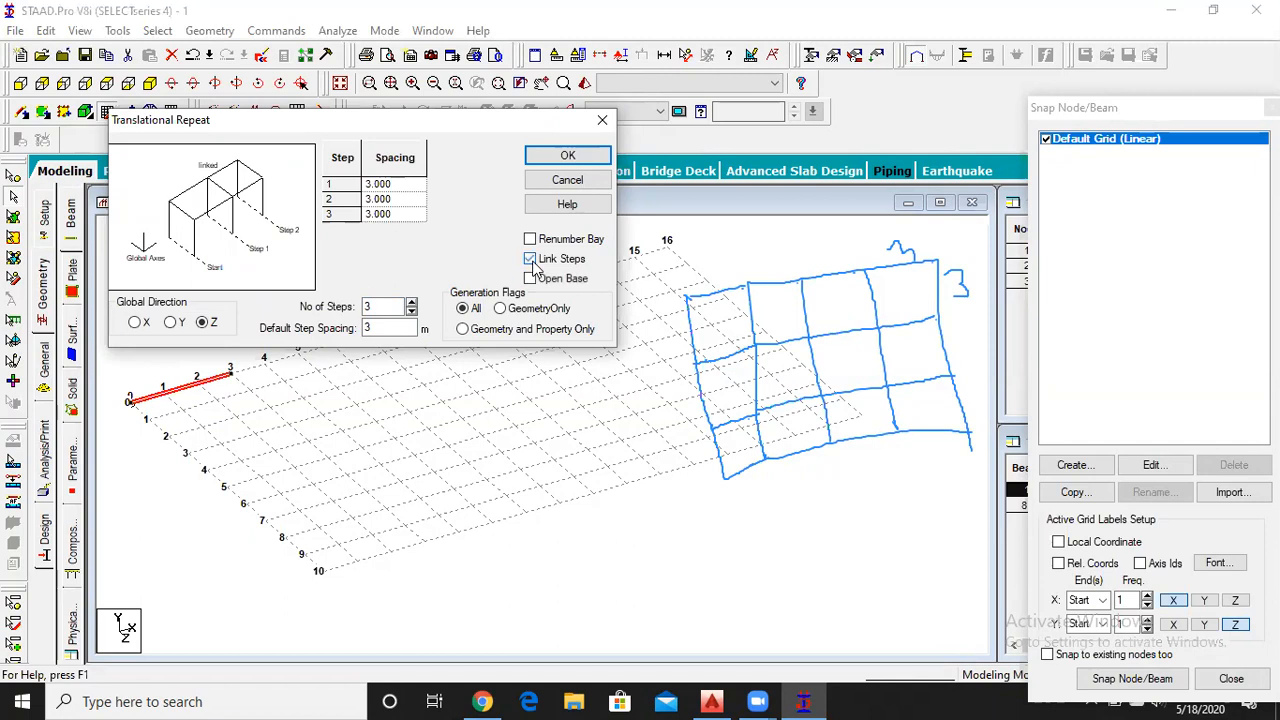
click(566, 155)
click(250, 472)
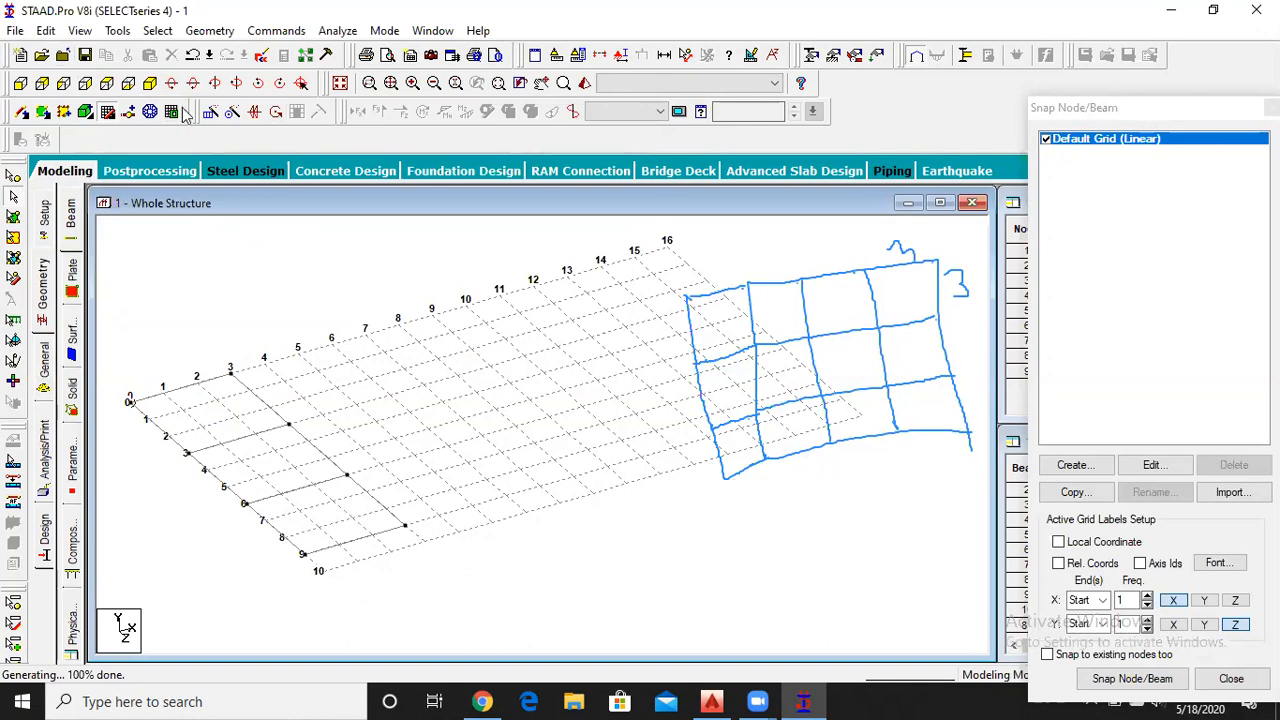
- Repeat the end beam at Z 9 once more along Z at 3 m spacing with linked steps
click(346, 543)
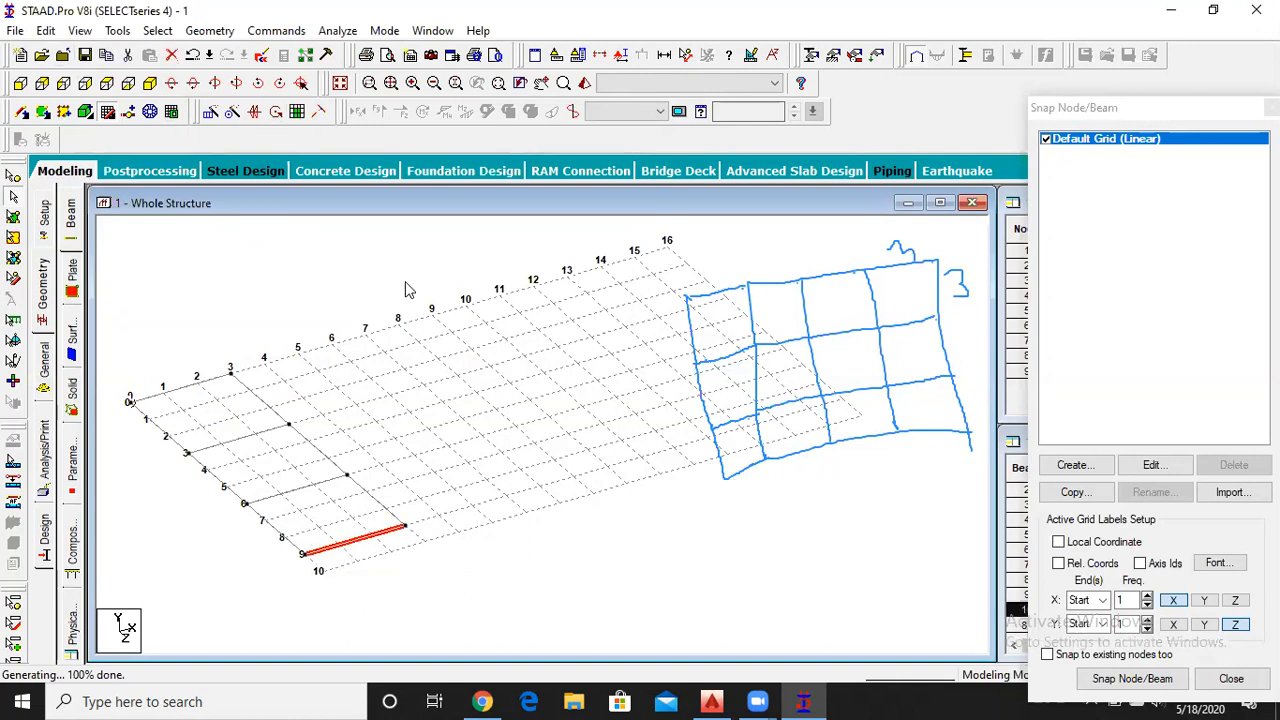
click(210, 111)
click(480, 434)
double_click(671, 440)
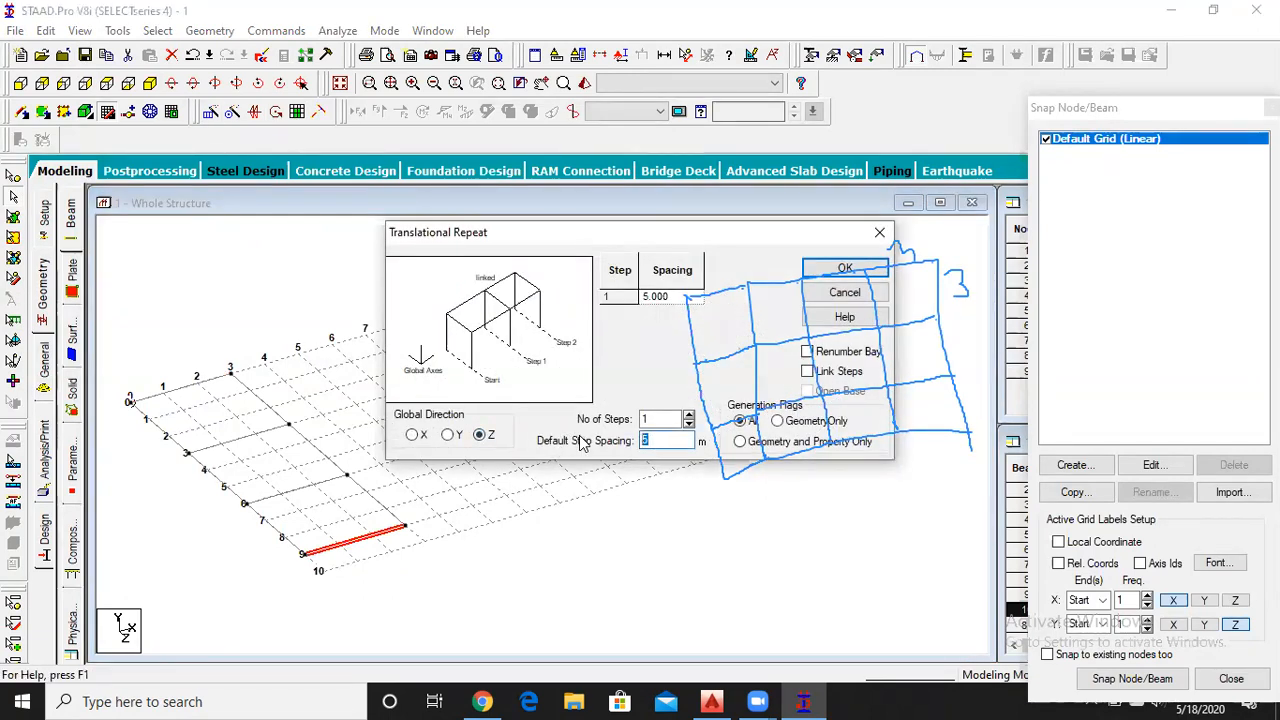
text(3)
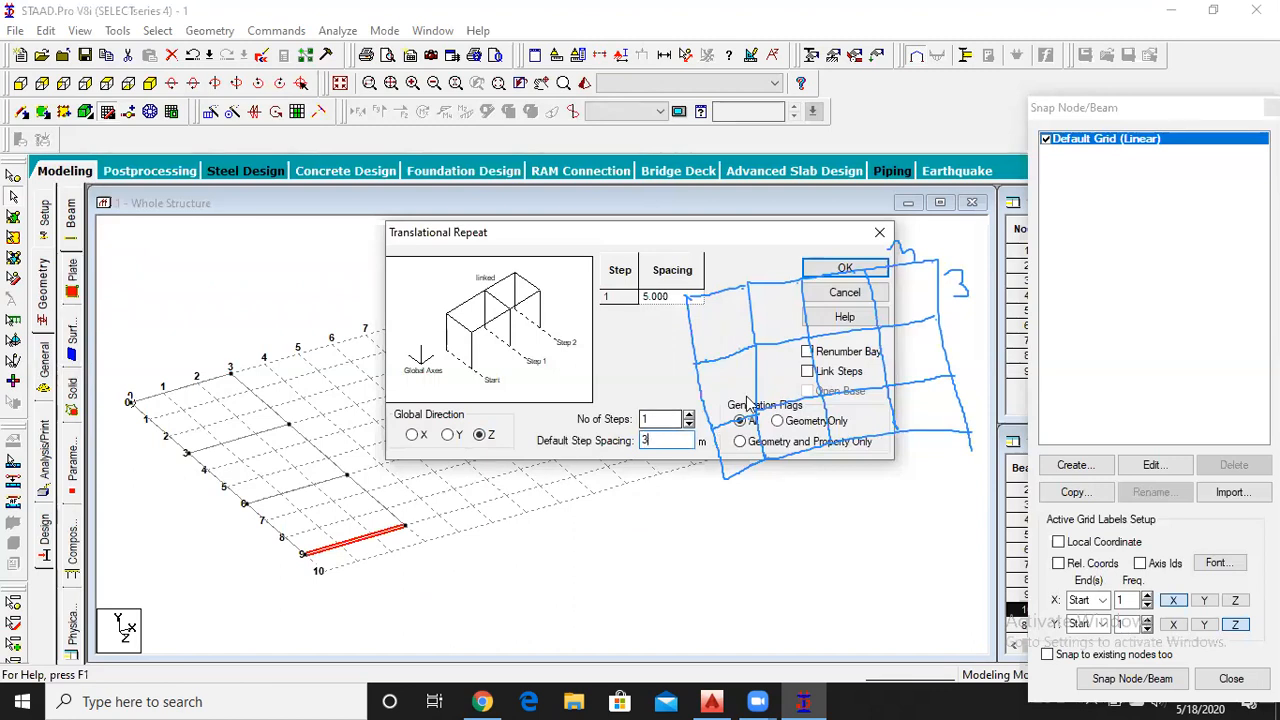
click(807, 371)
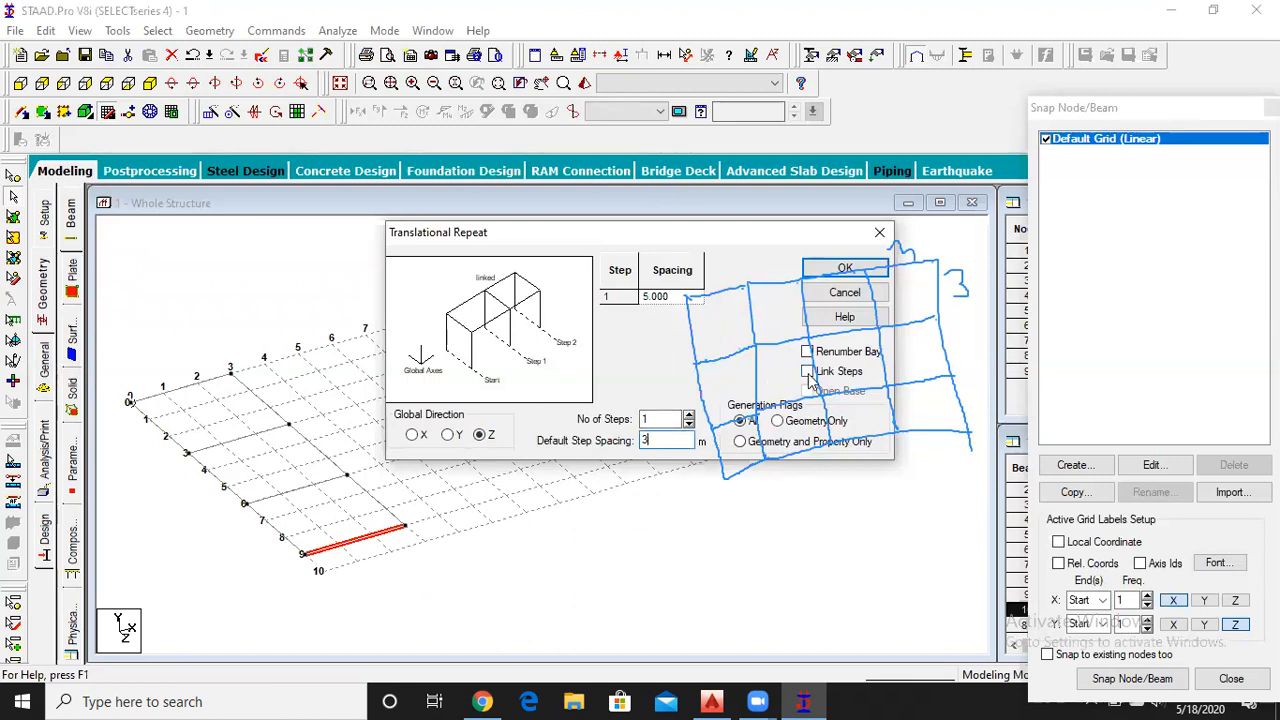
click(845, 268)
click(499, 443)
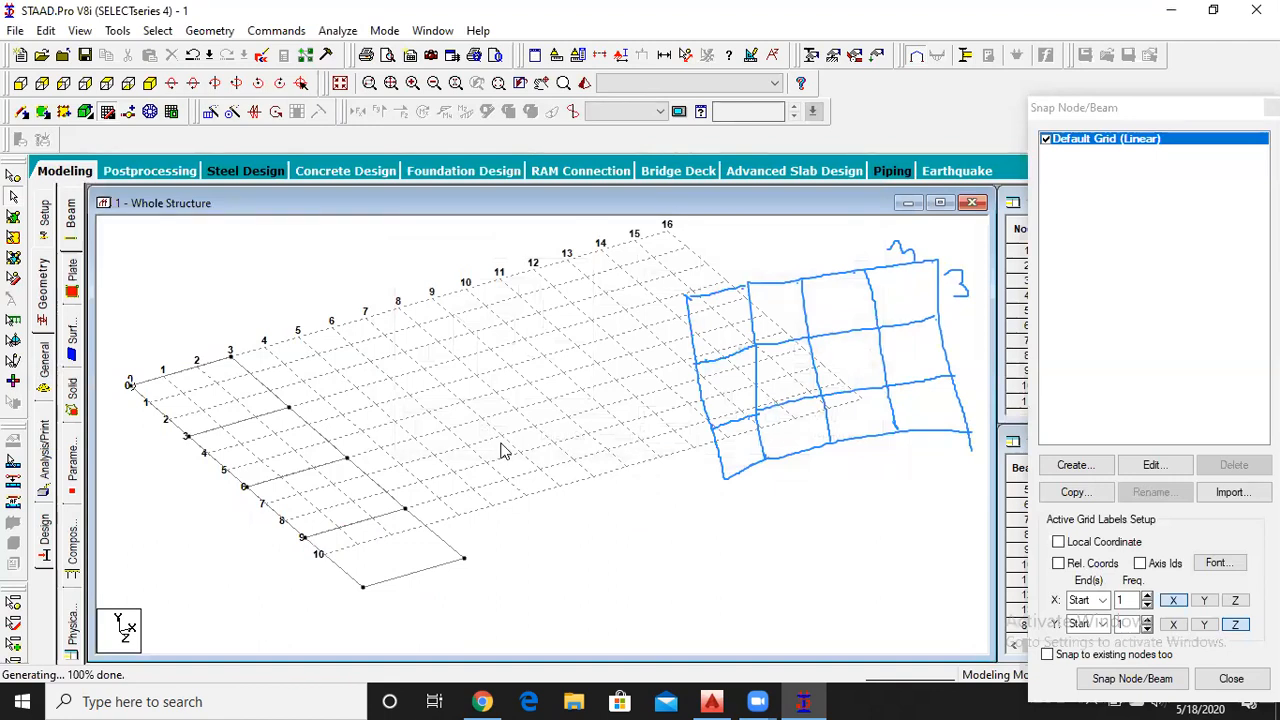
- Extend the default linear grid to 13 construction lines in the Z direction
click(1150, 465)
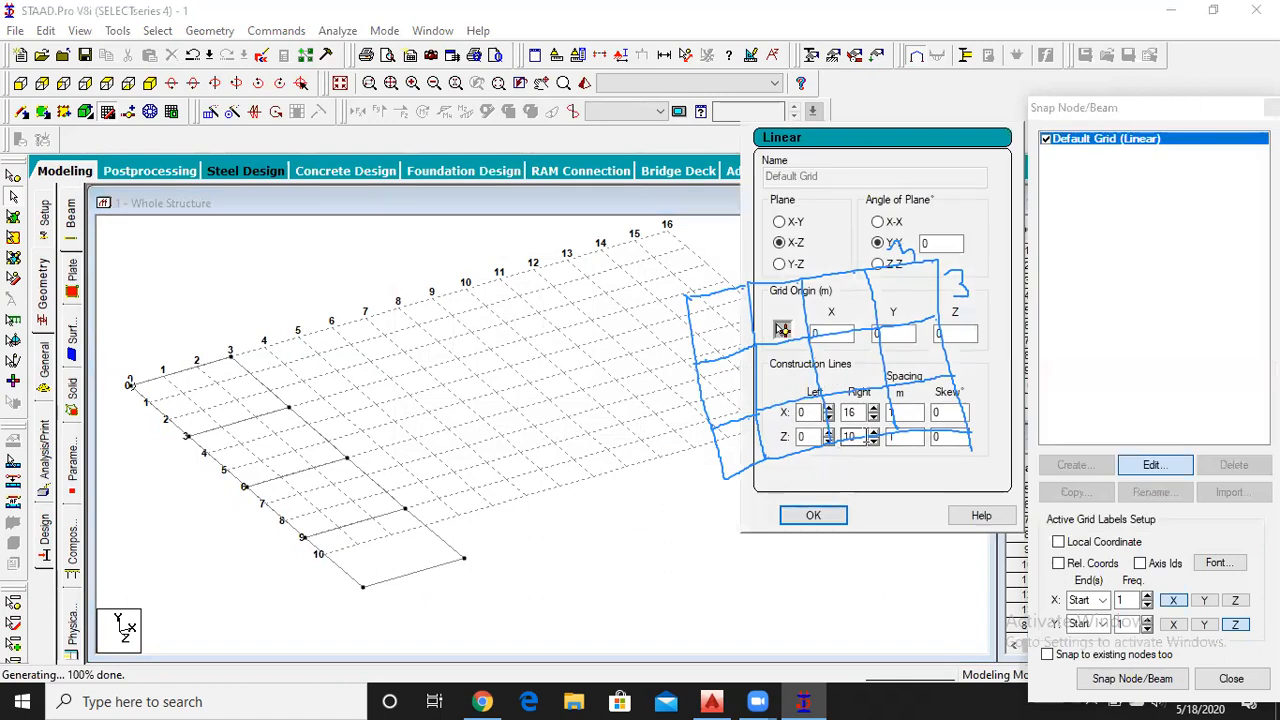
click(874, 432)
click(874, 432)
click(874, 432)
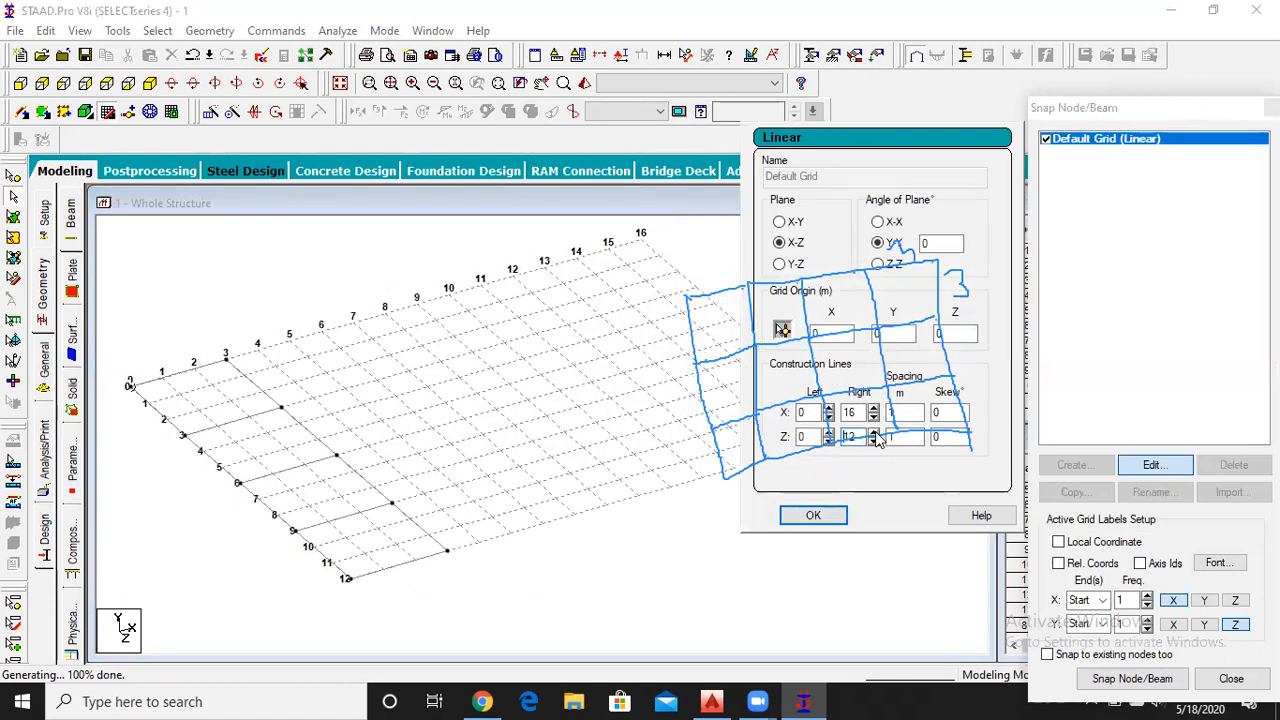
click(813, 515)
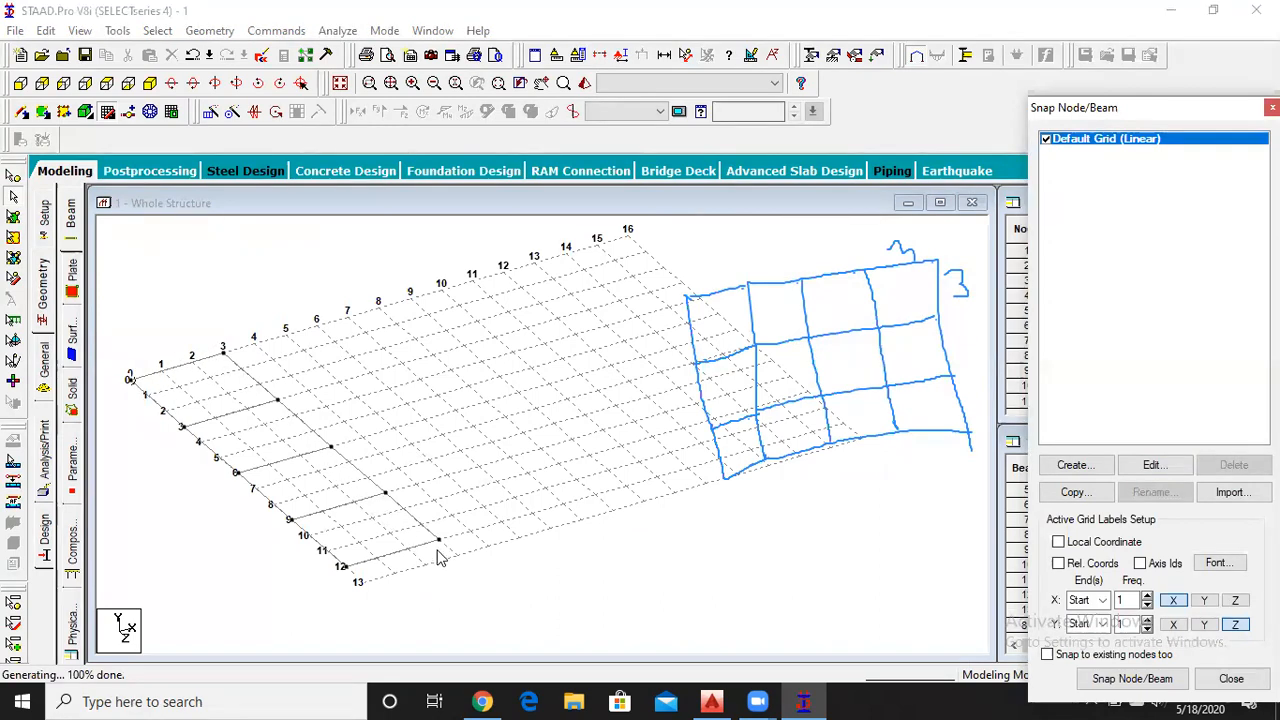
- Select the Z-direction beam between Z 9 and Z 12 on the X 3 line and let Auto Save save the file
click(250, 376)
click(306, 428)
click(360, 472)
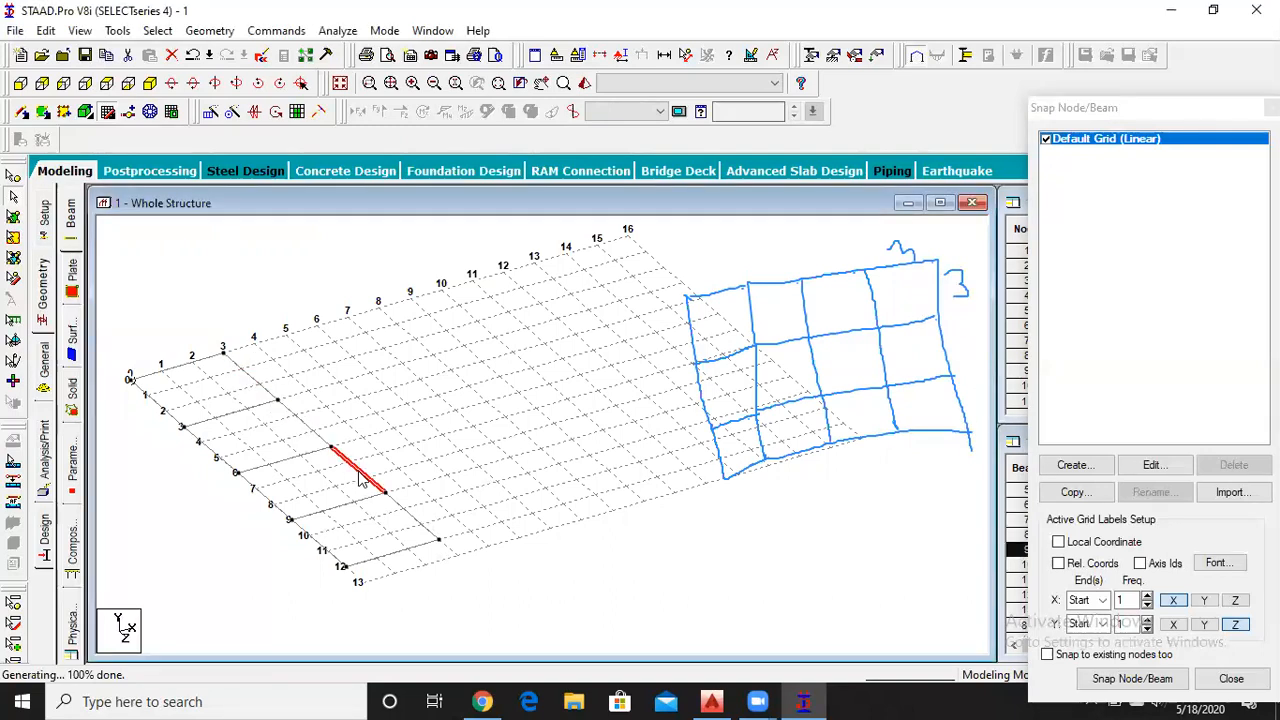
click(418, 526)
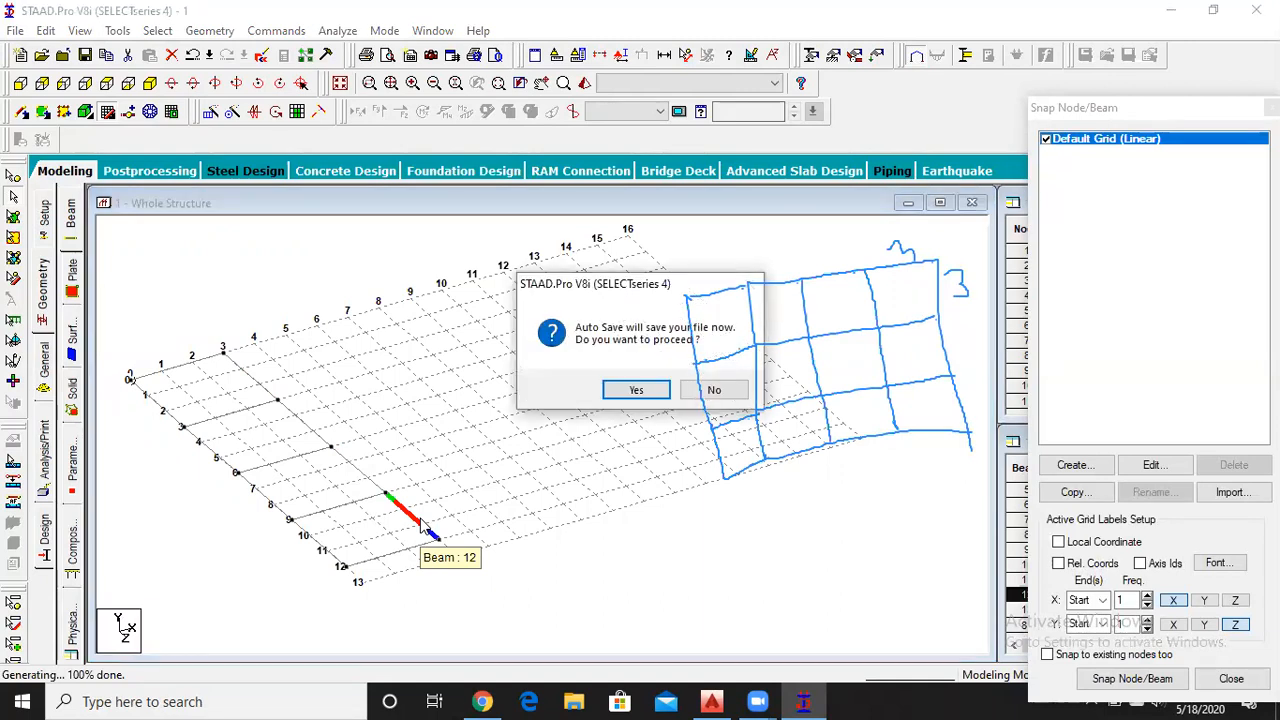
click(648, 392)
click(549, 385)
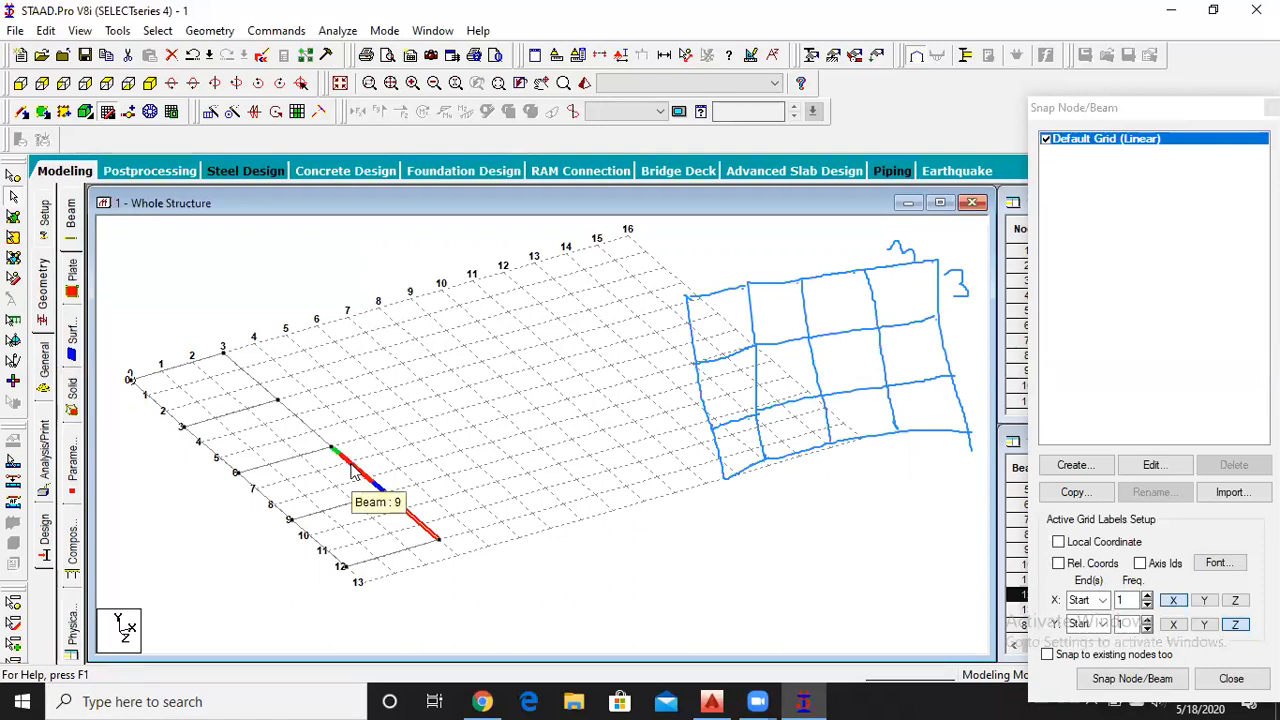
- Add the other three beams on the X 3 line to the selection and repeat them three times along X at 3 m with linked steps
click(352, 473)
ctrl+click(300, 420)
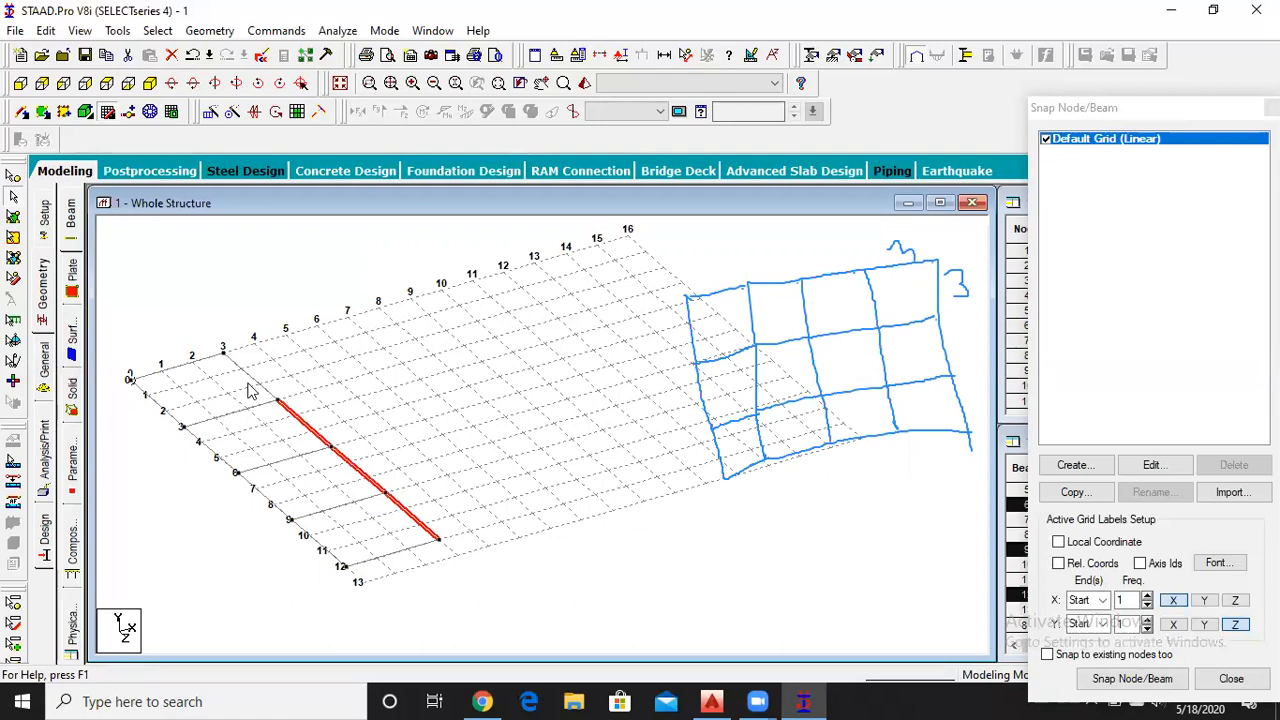
ctrl+click(245, 371)
click(208, 115)
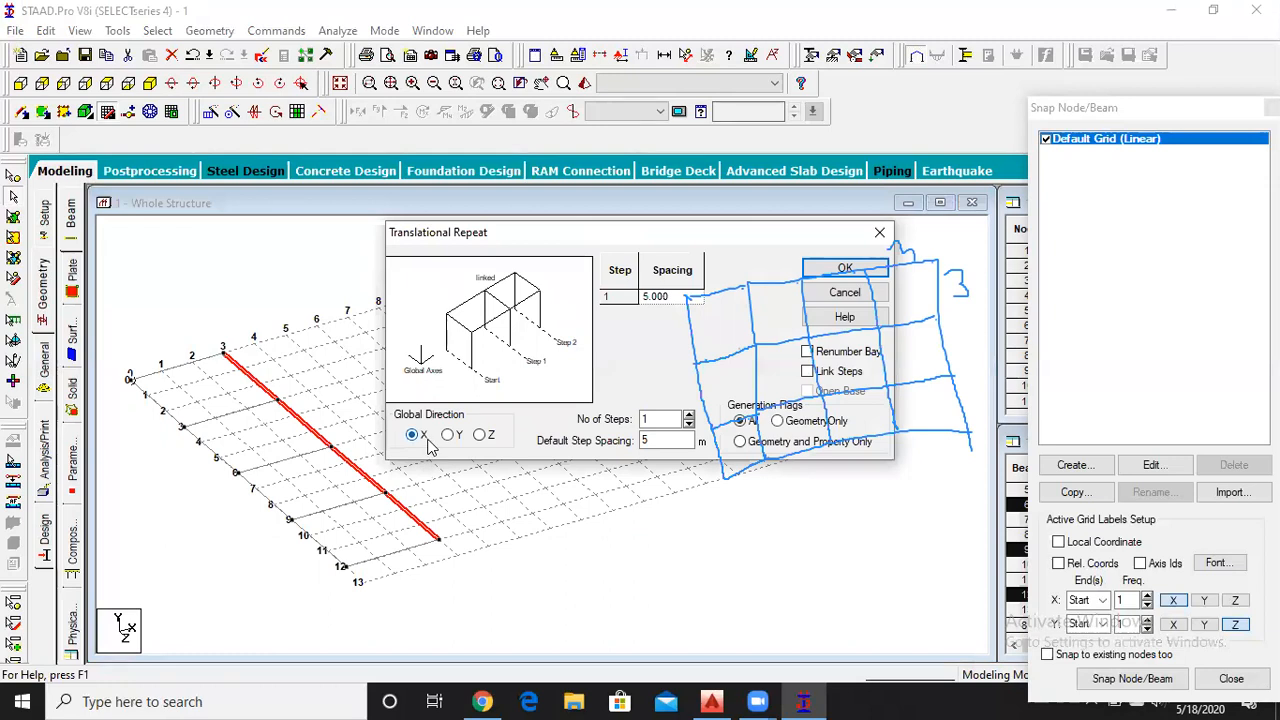
click(689, 415)
click(689, 415)
click(689, 415)
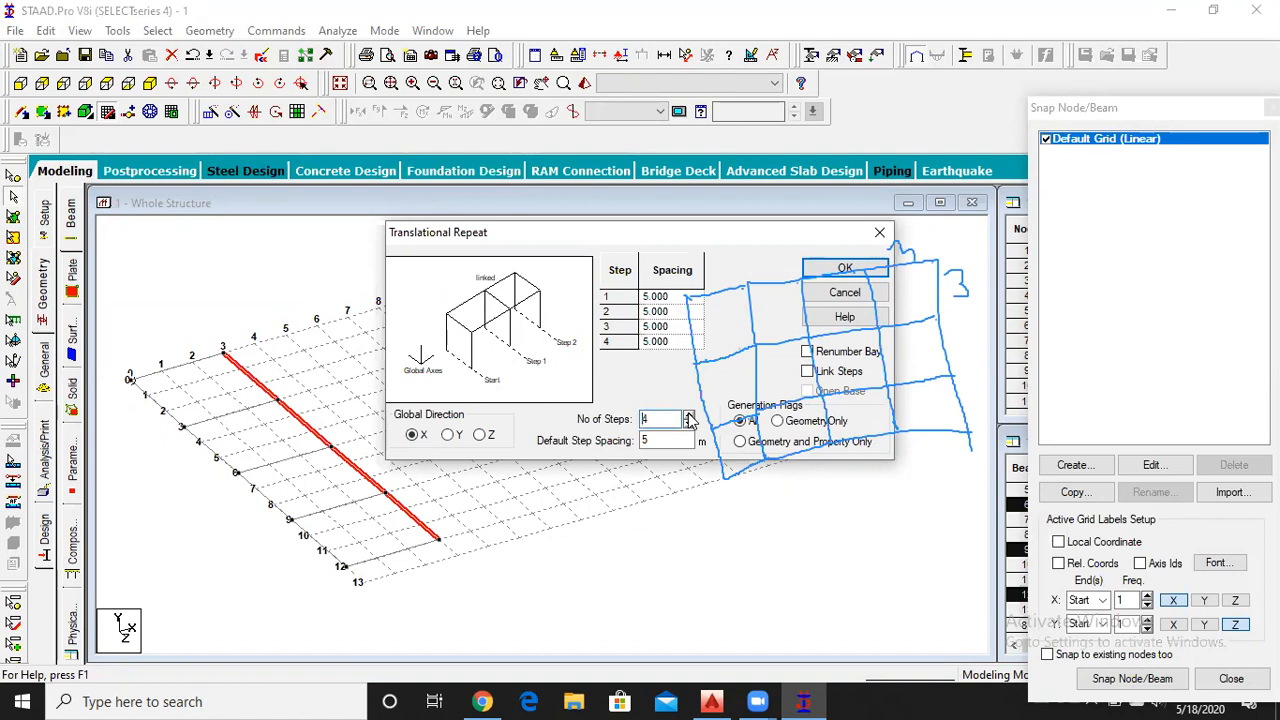
key(Tab)
text(3)
drag(573, 241, 285, 161)
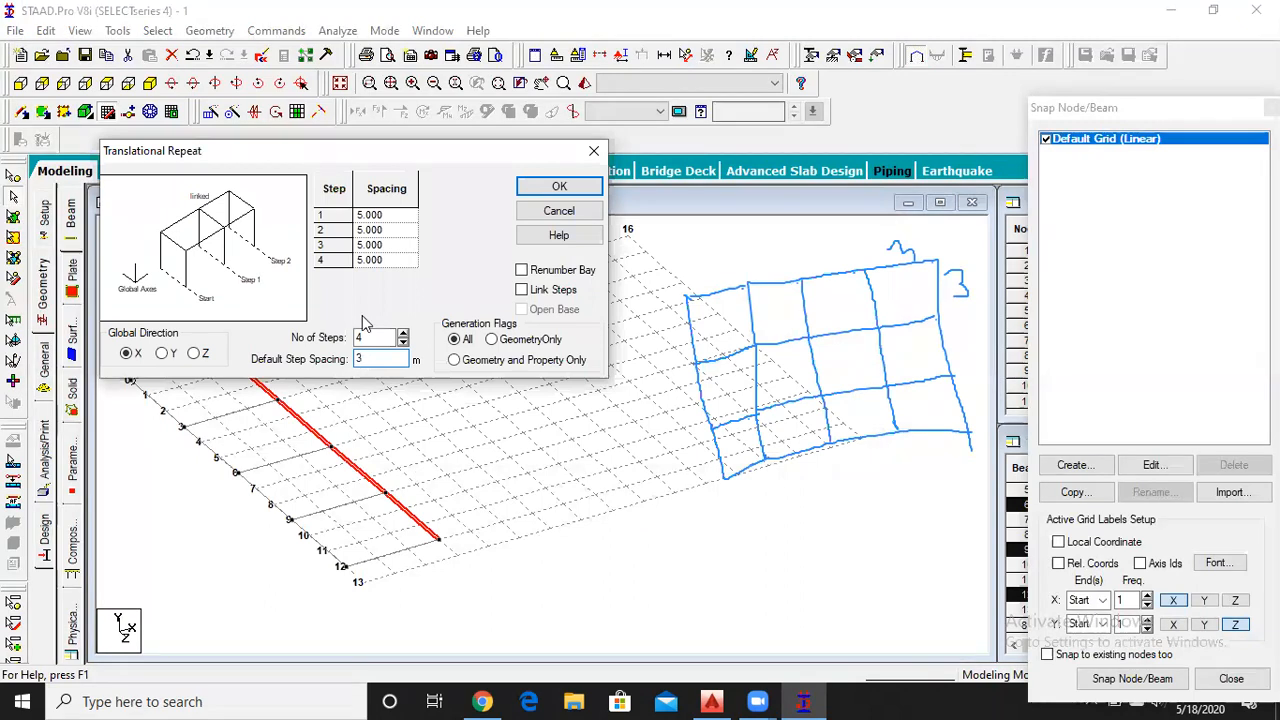
click(393, 247)
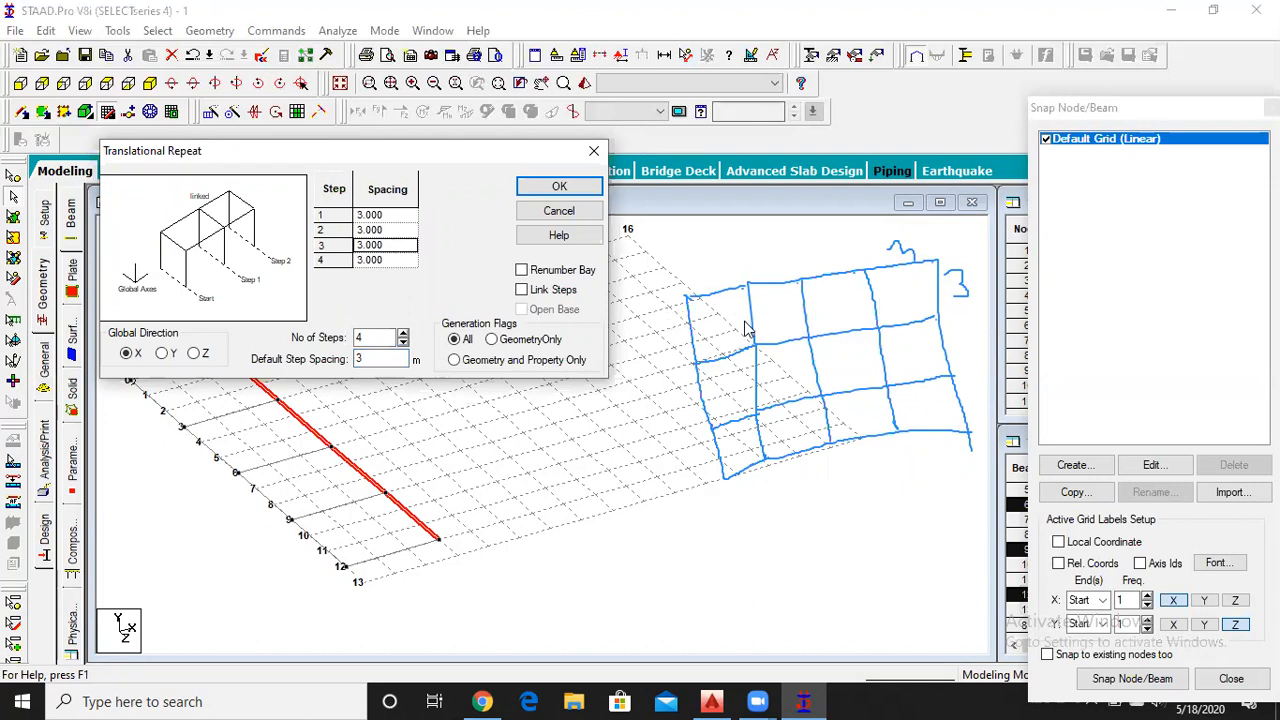
click(402, 343)
click(385, 339)
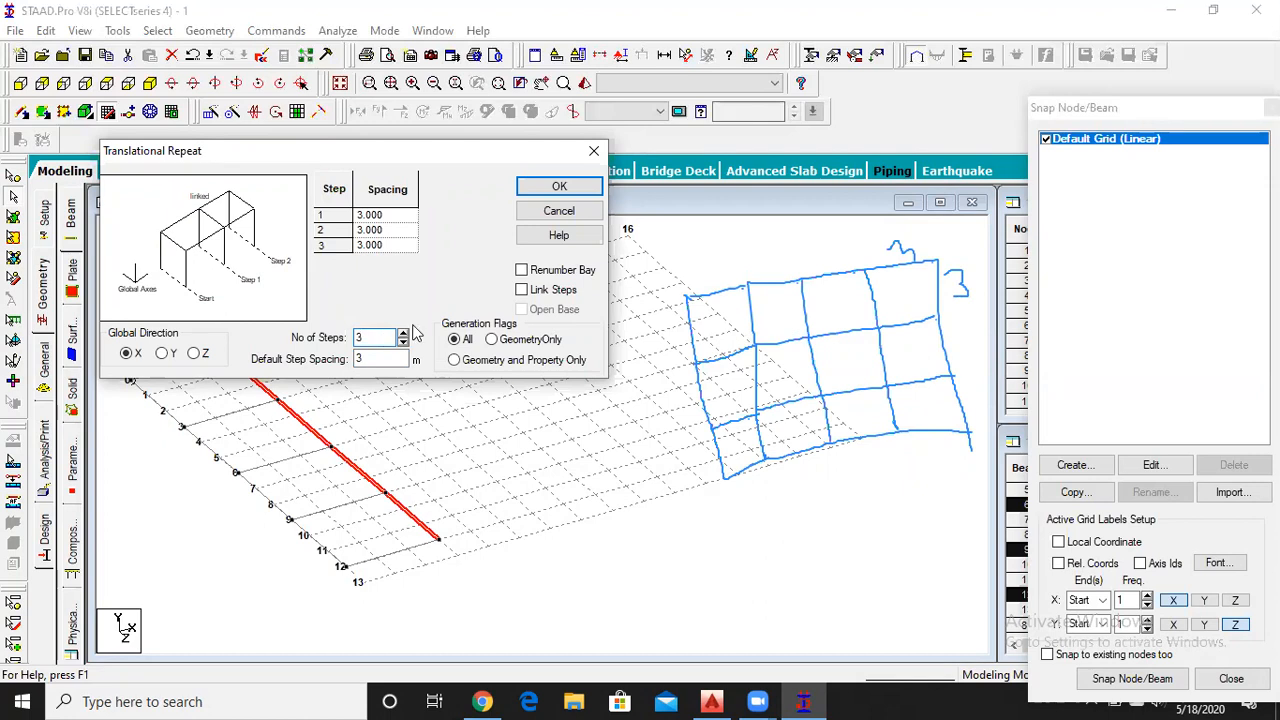
click(521, 290)
click(560, 189)
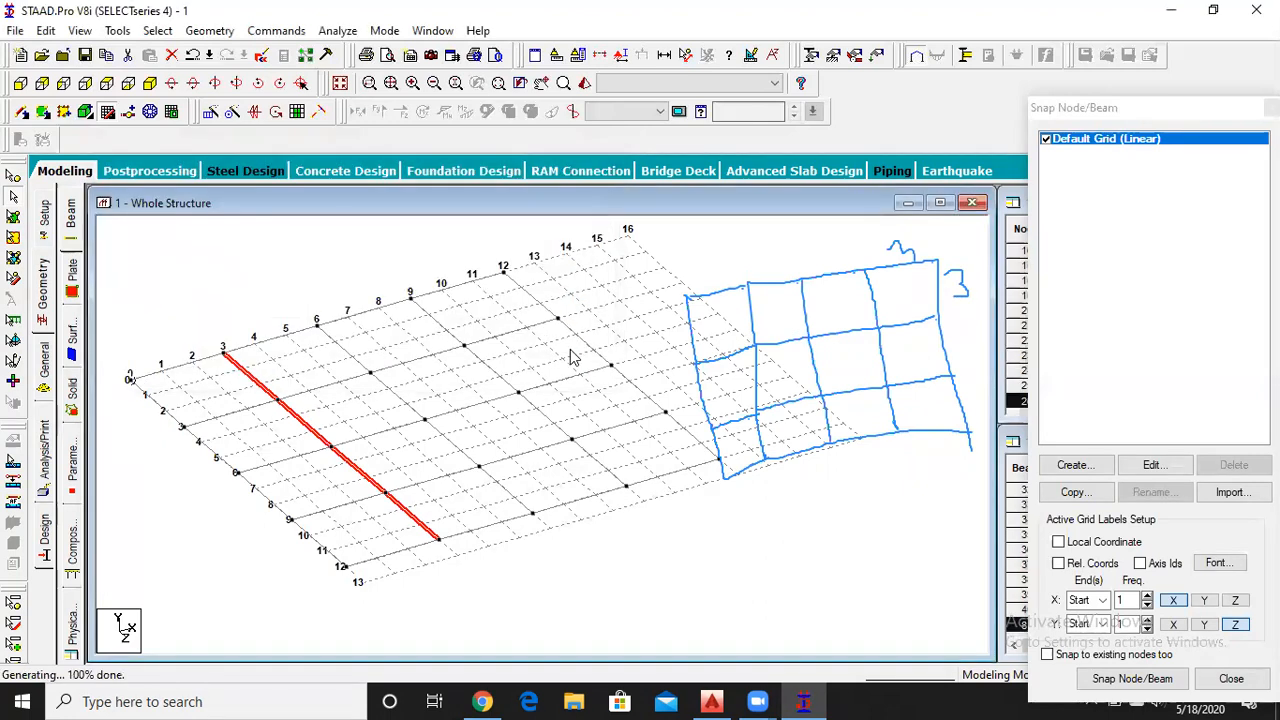
click(189, 375)
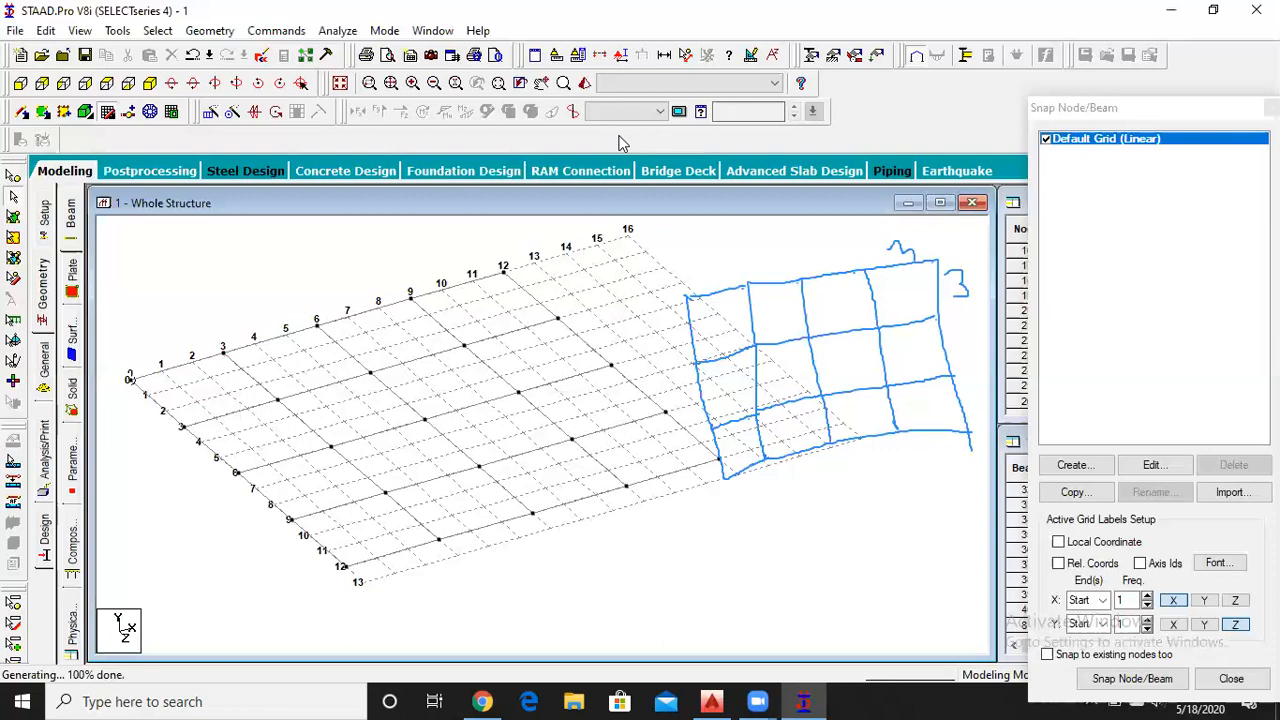
mouse_move(723, 478)
mouse_down()
mouse_move(758, 532)
mouse_move(976, 488)
mouse_up()
drag(969, 436, 978, 490)
drag(899, 430, 921, 507)
drag(836, 437, 858, 519)
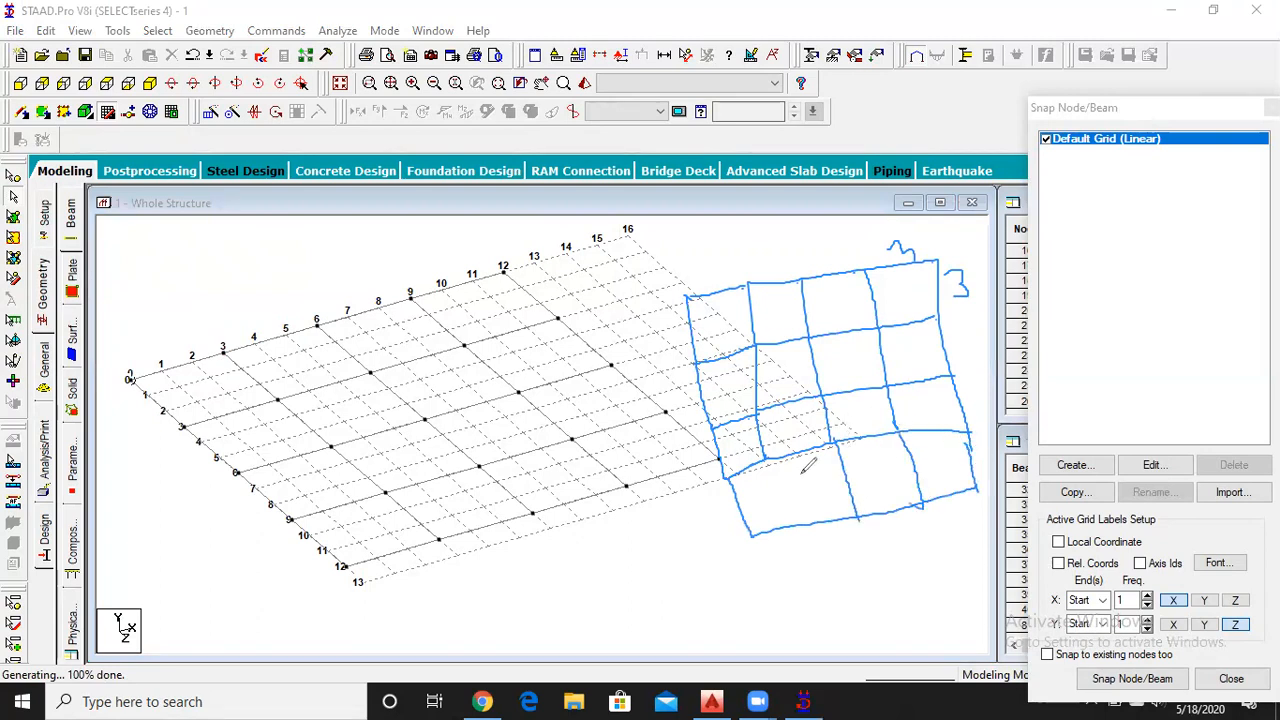
drag(766, 455, 802, 520)
- Select all beams of the 4 by 4 grid and set up a Translational Repeat along Y with 5 steps
scroll(330, 430, down, 4)
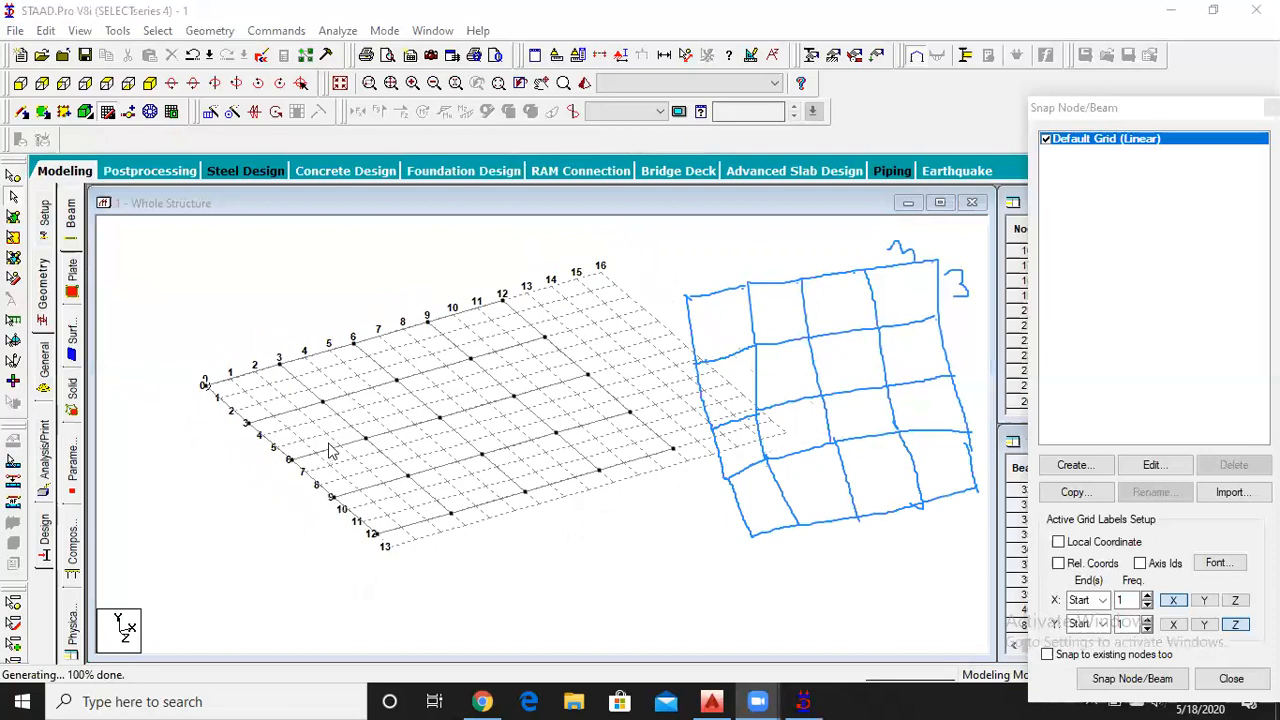
middle_drag(539, 517, 424, 534)
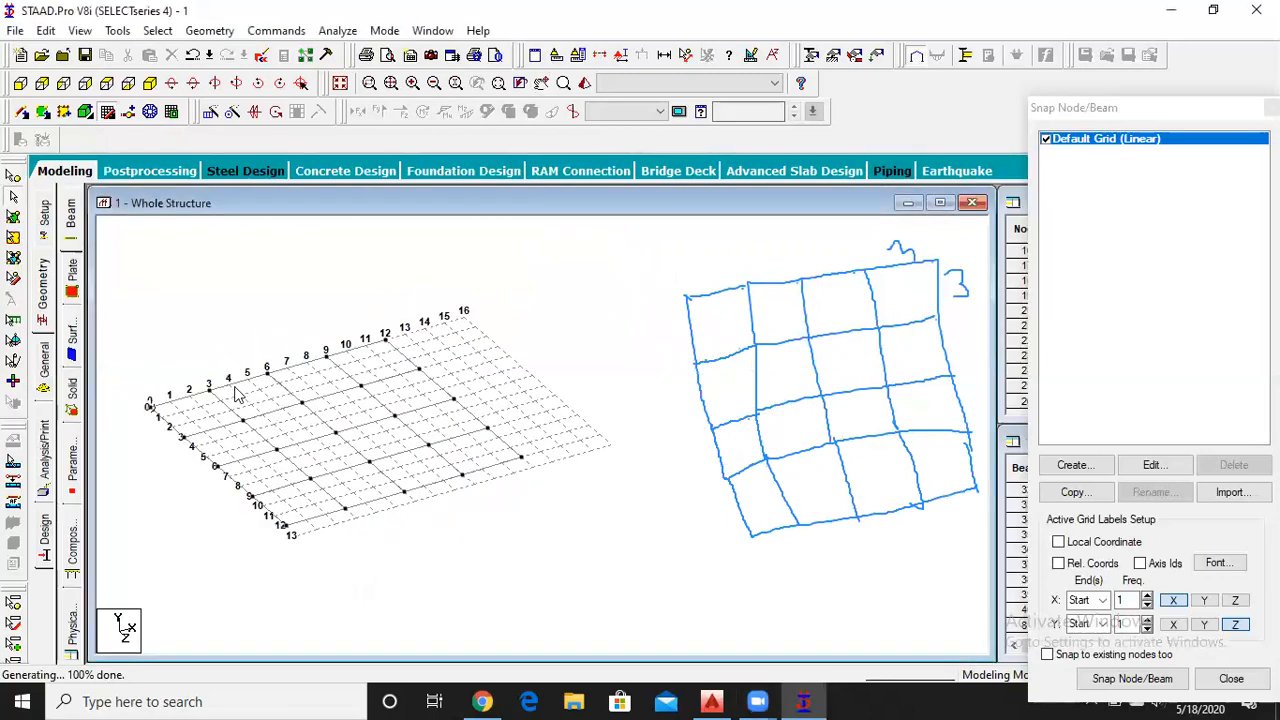
drag(120, 329, 545, 582)
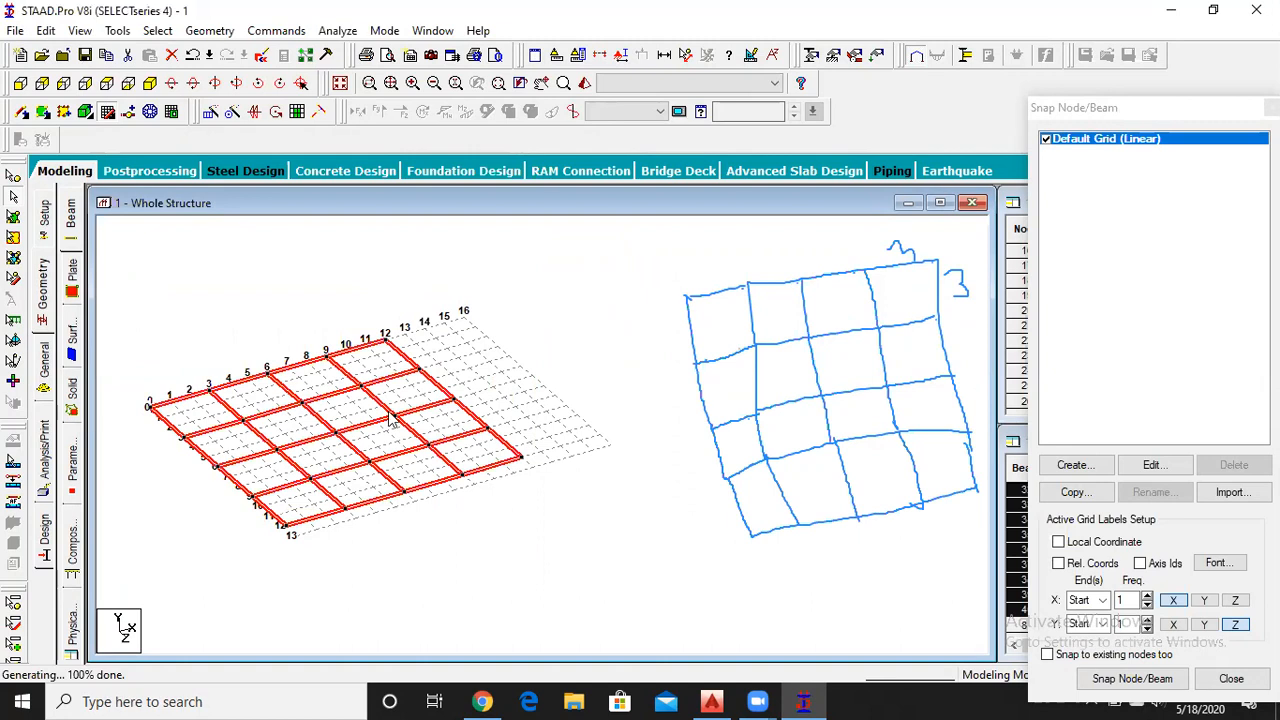
click(210, 111)
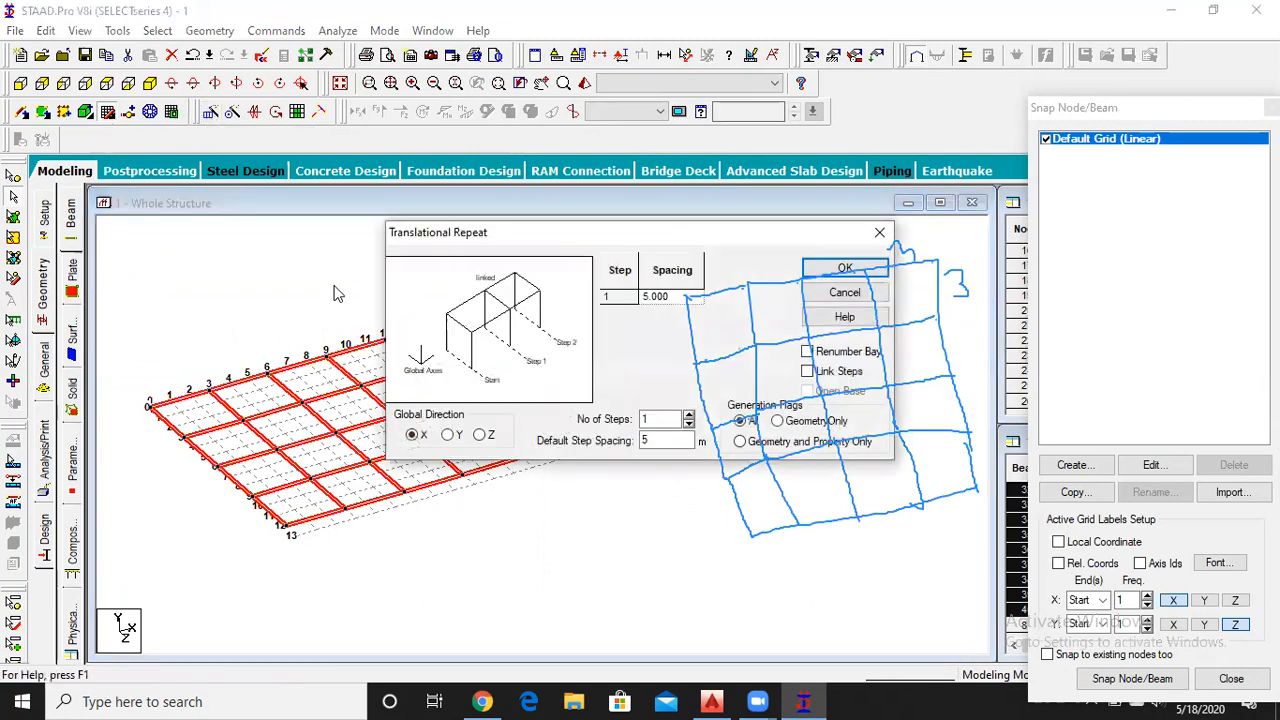
click(449, 436)
click(688, 415)
click(688, 415)
click(688, 415)
click(688, 415)
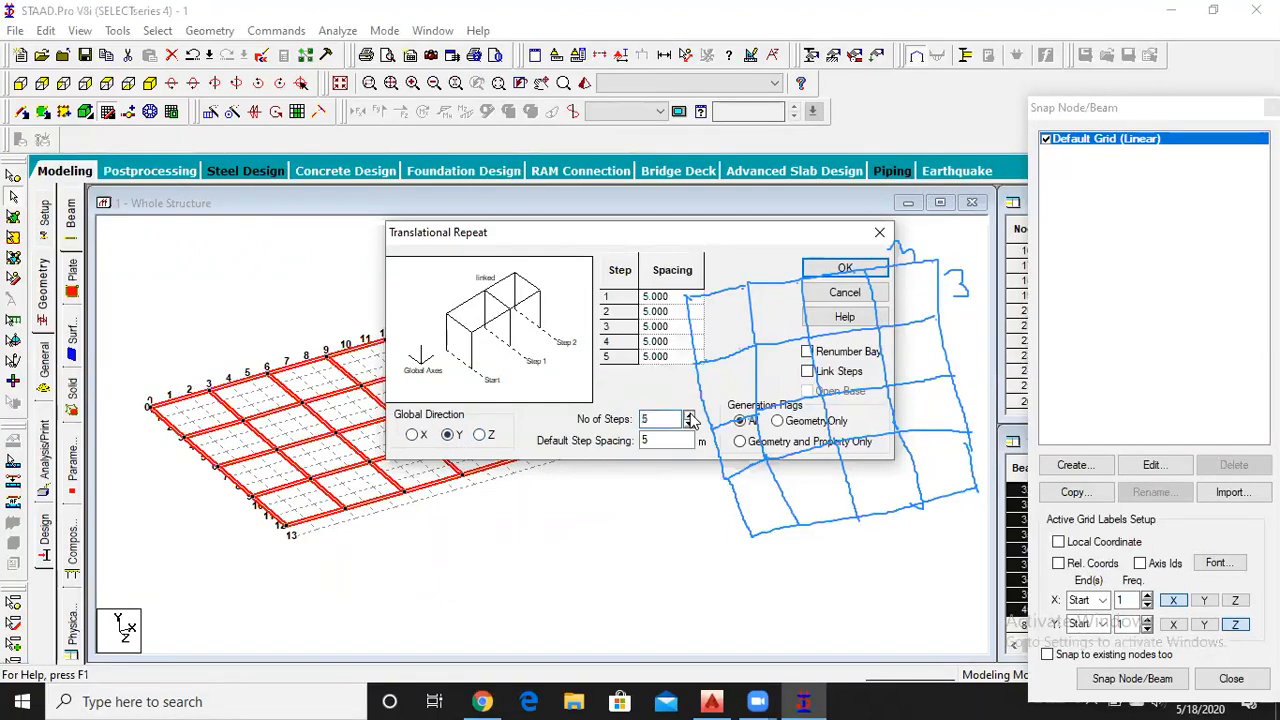
- Set the default step spacing to 3 m, link the steps, and generate the vertical repeat of the grid
double_click(670, 440)
text(3)
click(679, 418)
drag(598, 231, 342, 189)
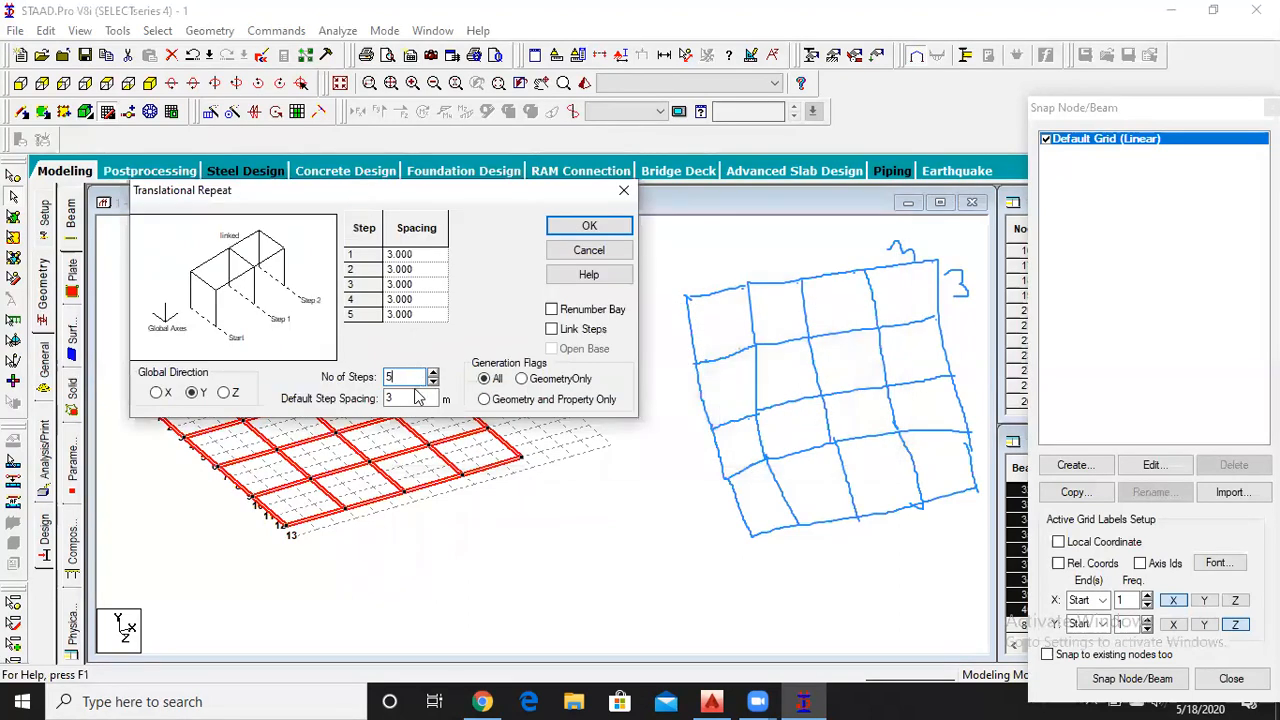
click(553, 330)
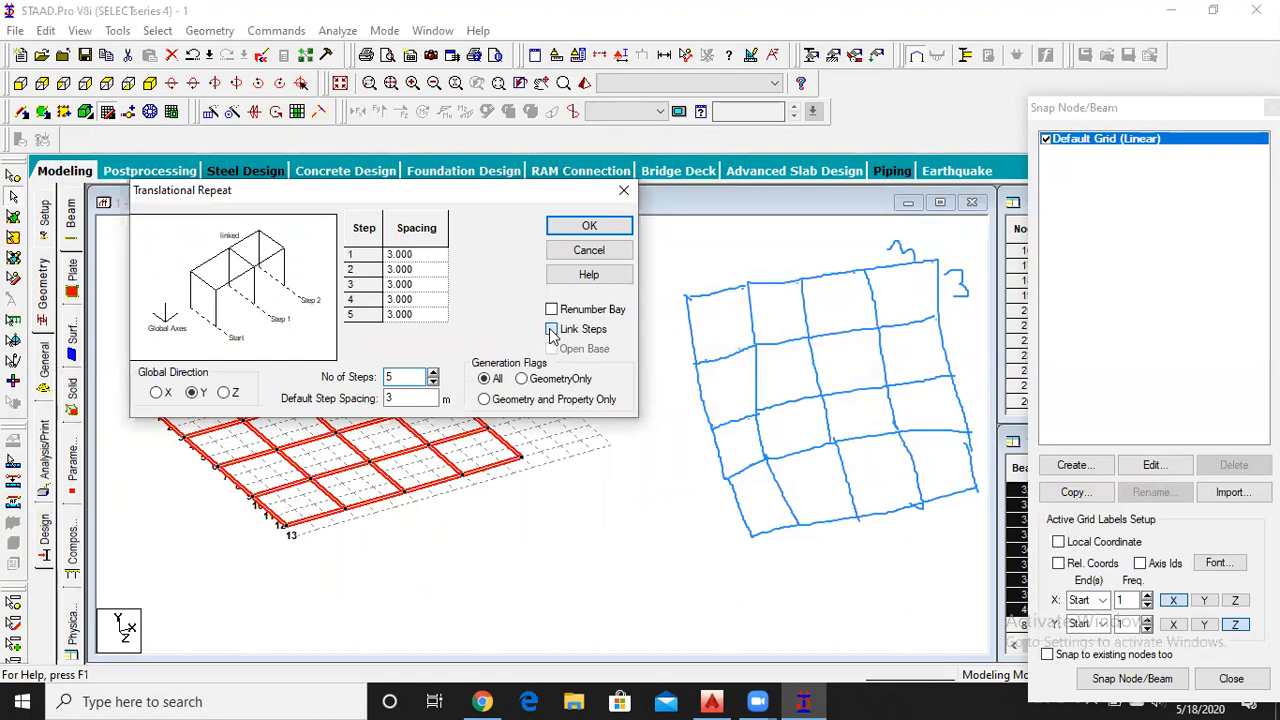
click(590, 227)
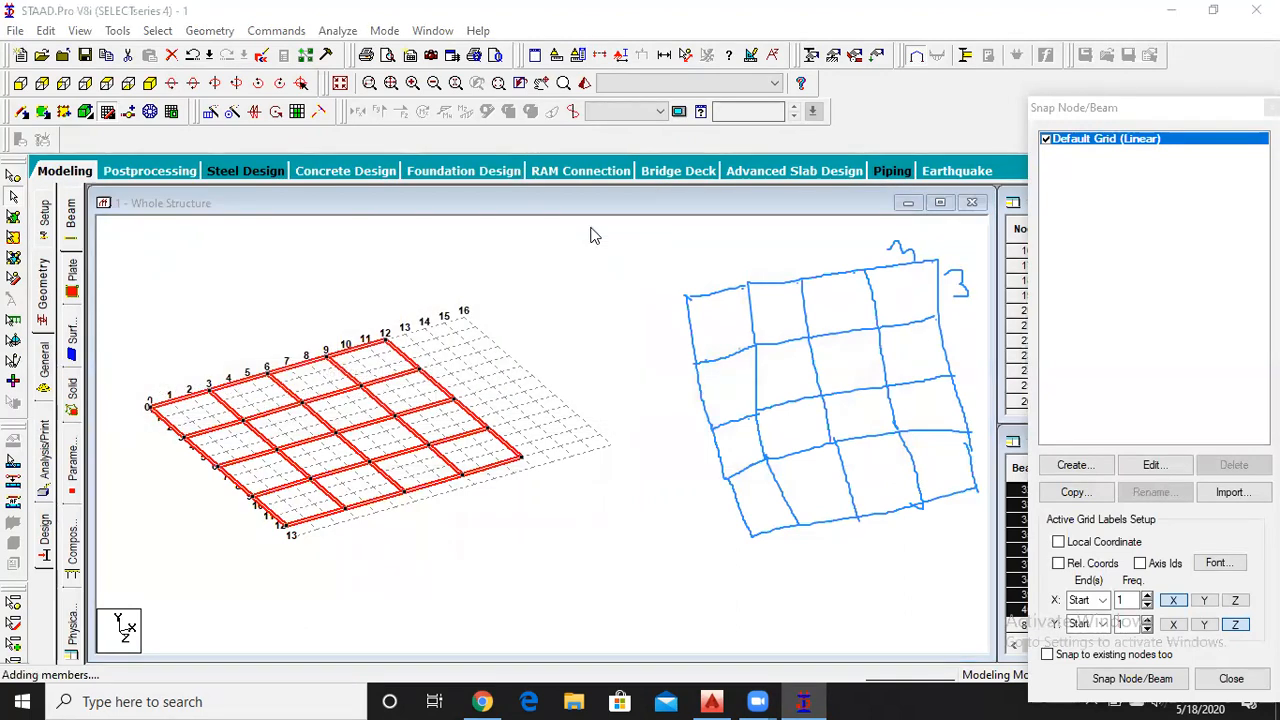
click(596, 409)
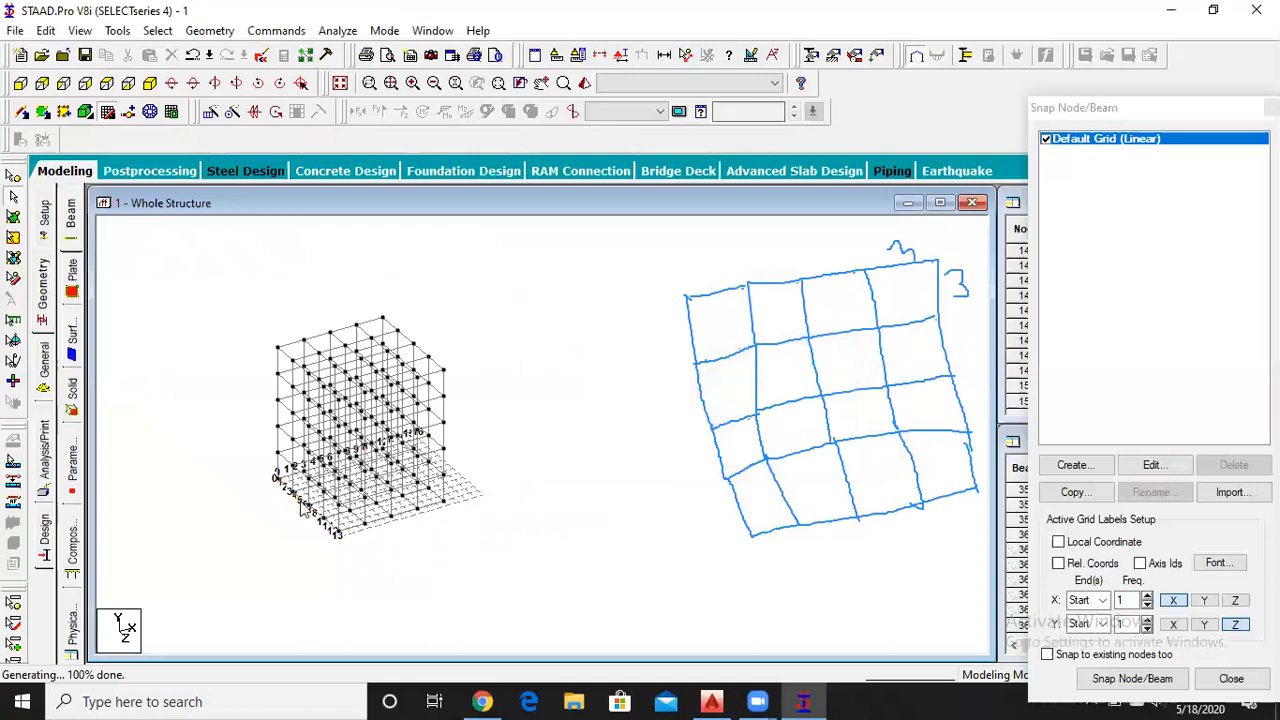
- Pick the column members at the origin corner one by one from the lowest storey to the highest, and clear the selection
scroll(298, 510, up, 3)
scroll(297, 510, up, 2)
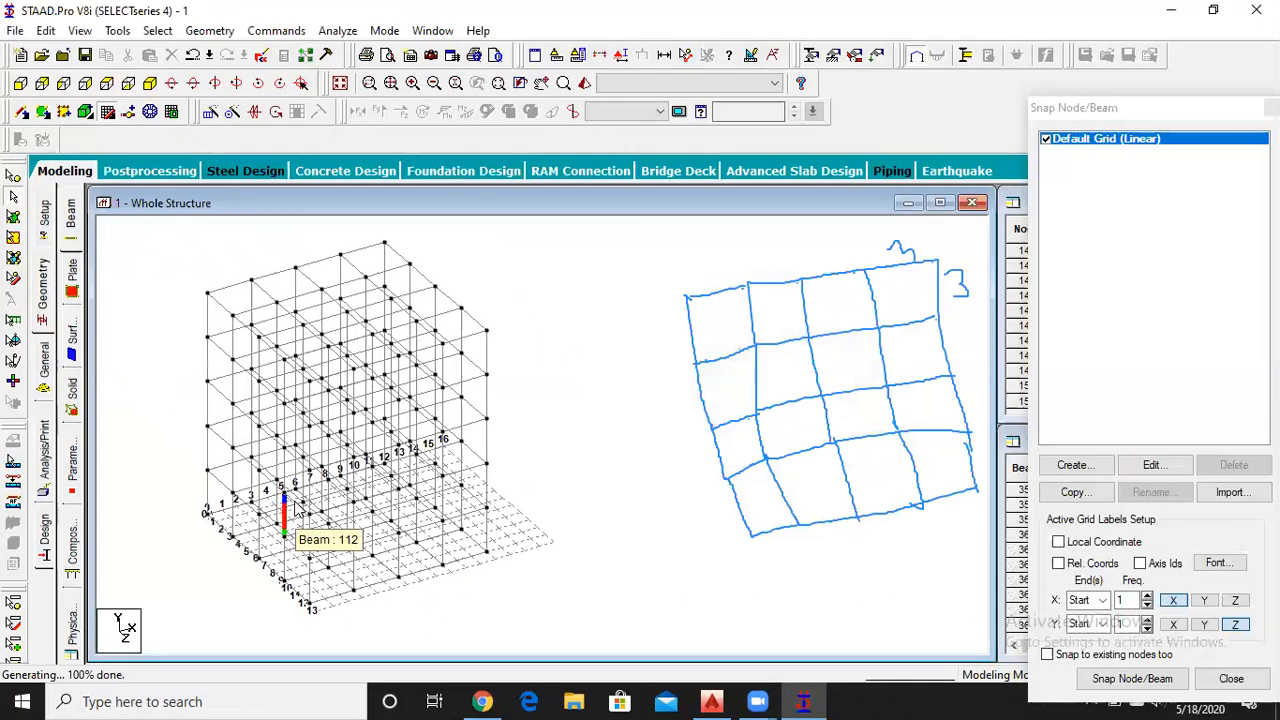
mouse_move(555, 455)
middle_down()
mouse_move(586, 458)
mouse_move(603, 435)
middle_up()
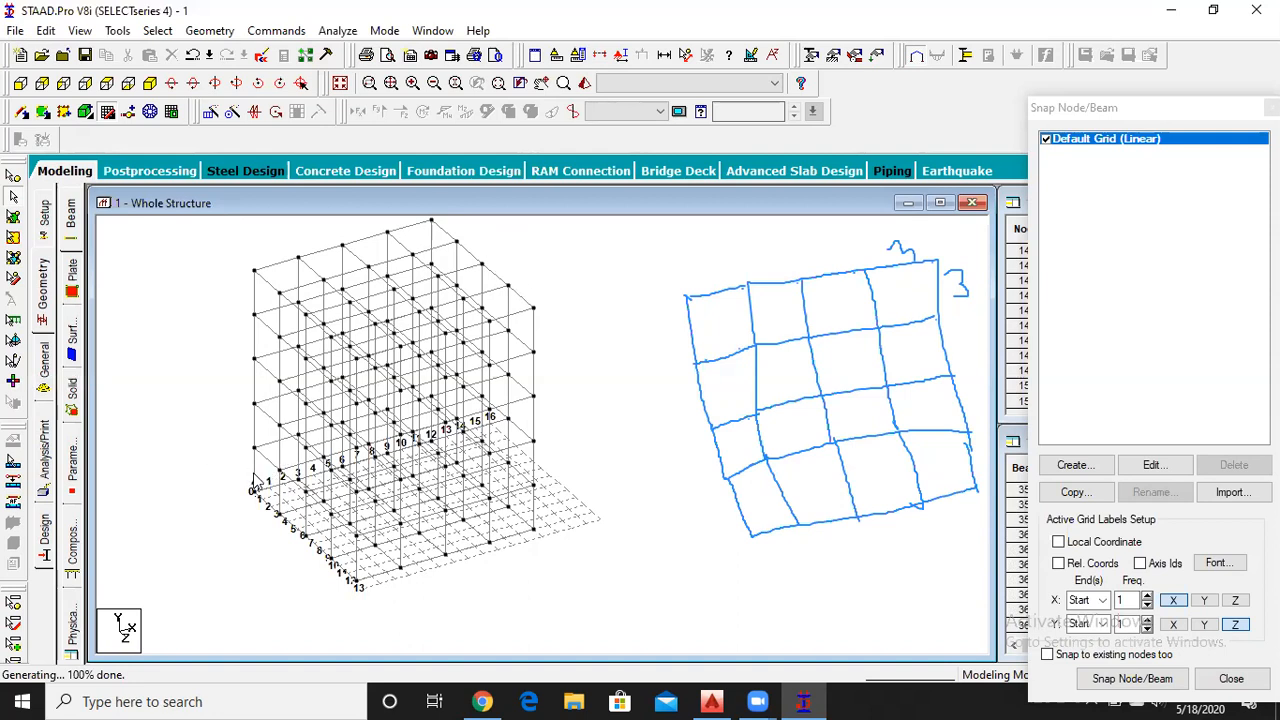
click(254, 472)
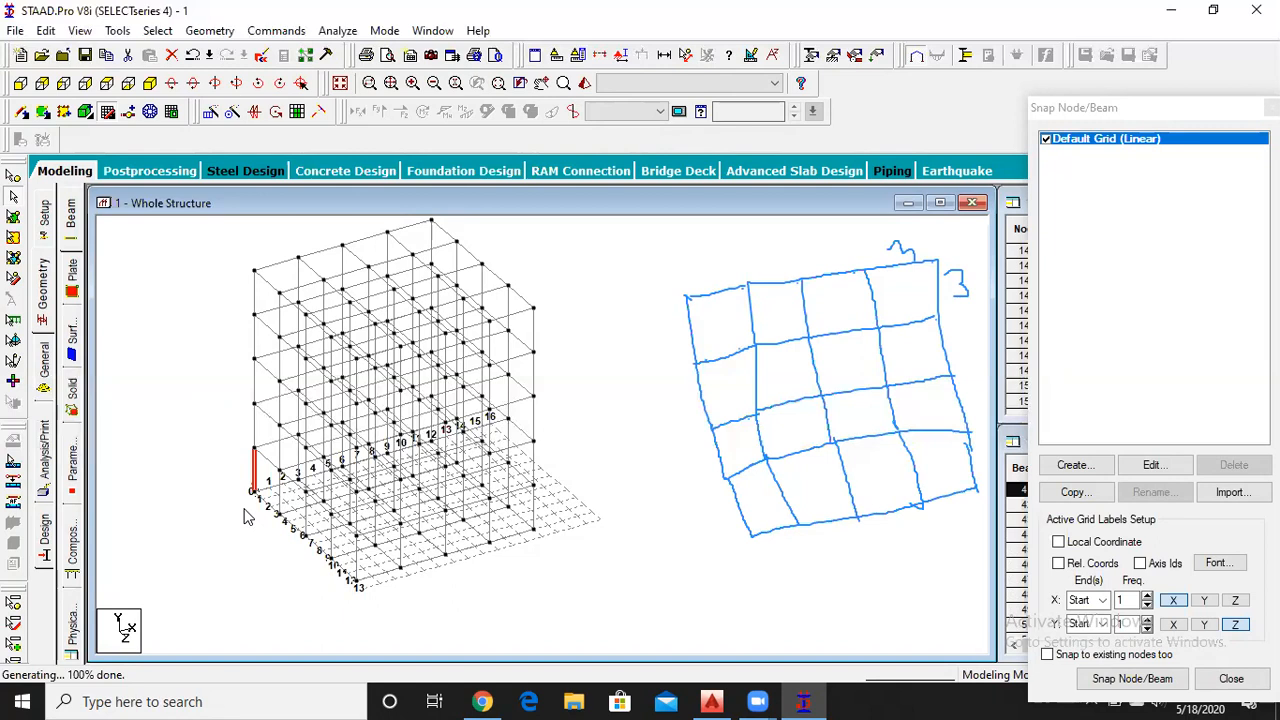
click(254, 426)
click(254, 380)
click(255, 335)
click(256, 296)
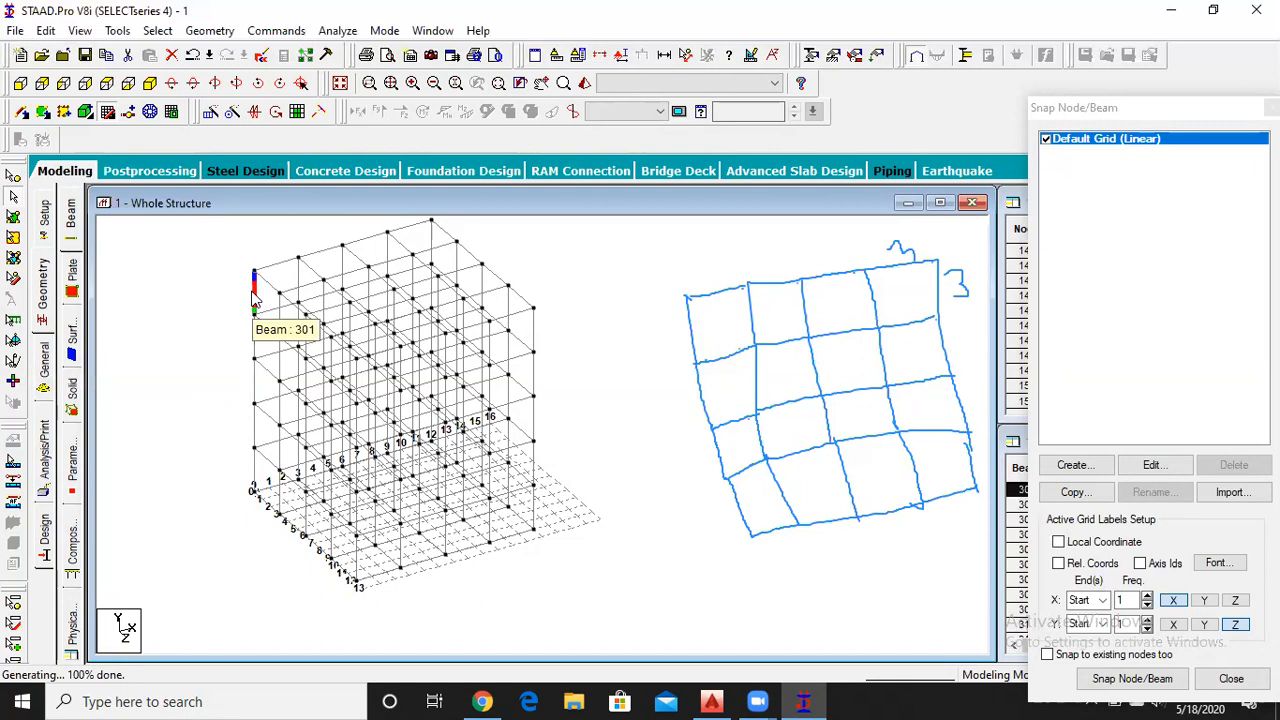
click(180, 287)
- Delete all base-level beams of the frame using the front elevation view, and return to the isometric view
click(18, 84)
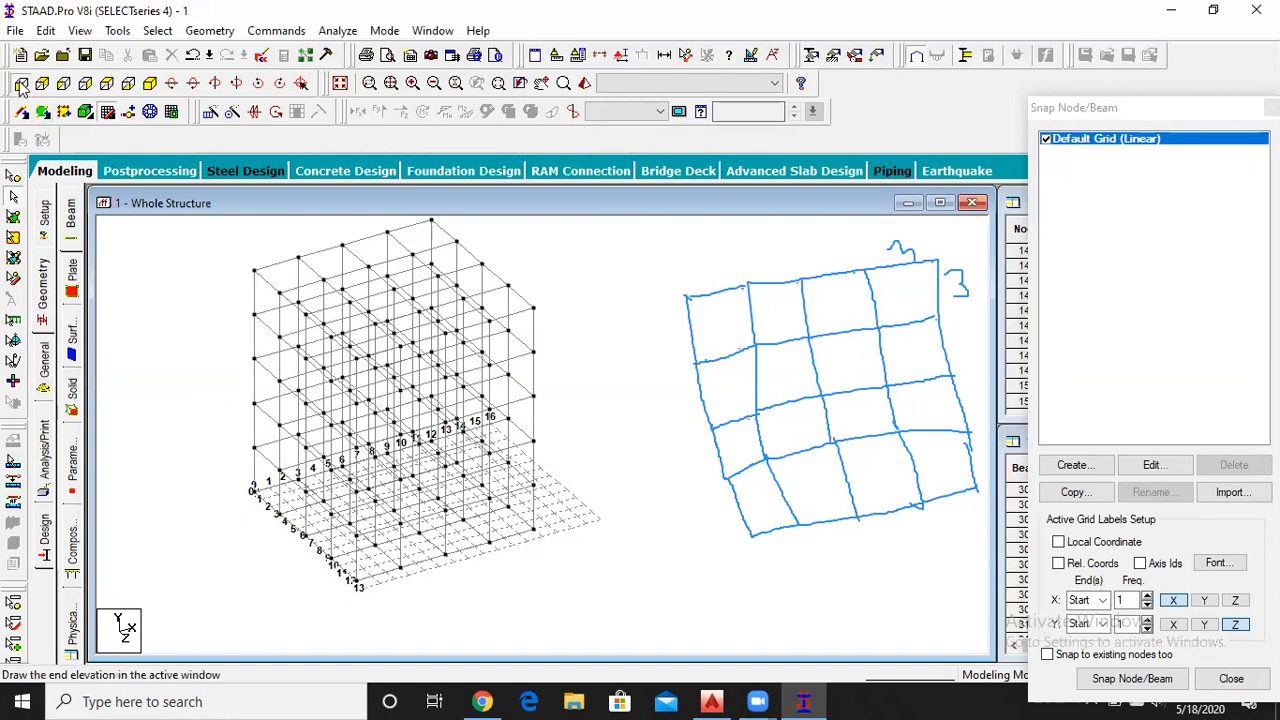
drag(193, 569, 566, 620)
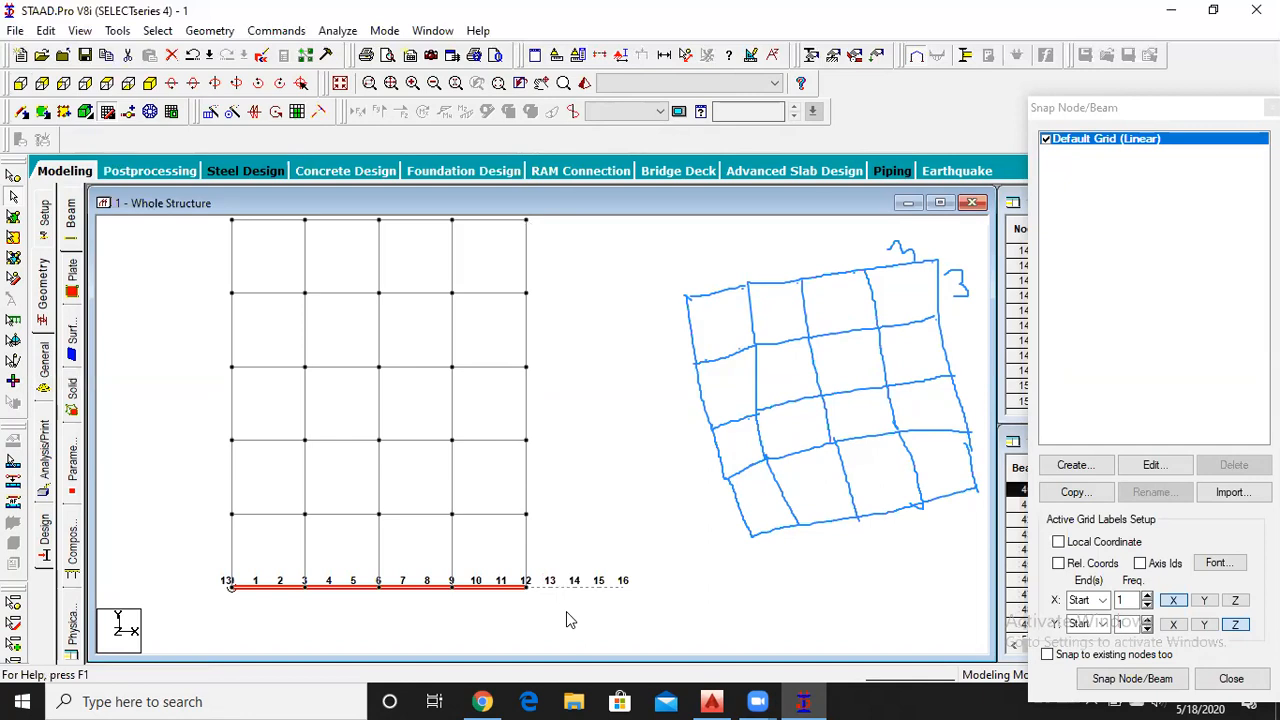
key(Delete)
key(Return)
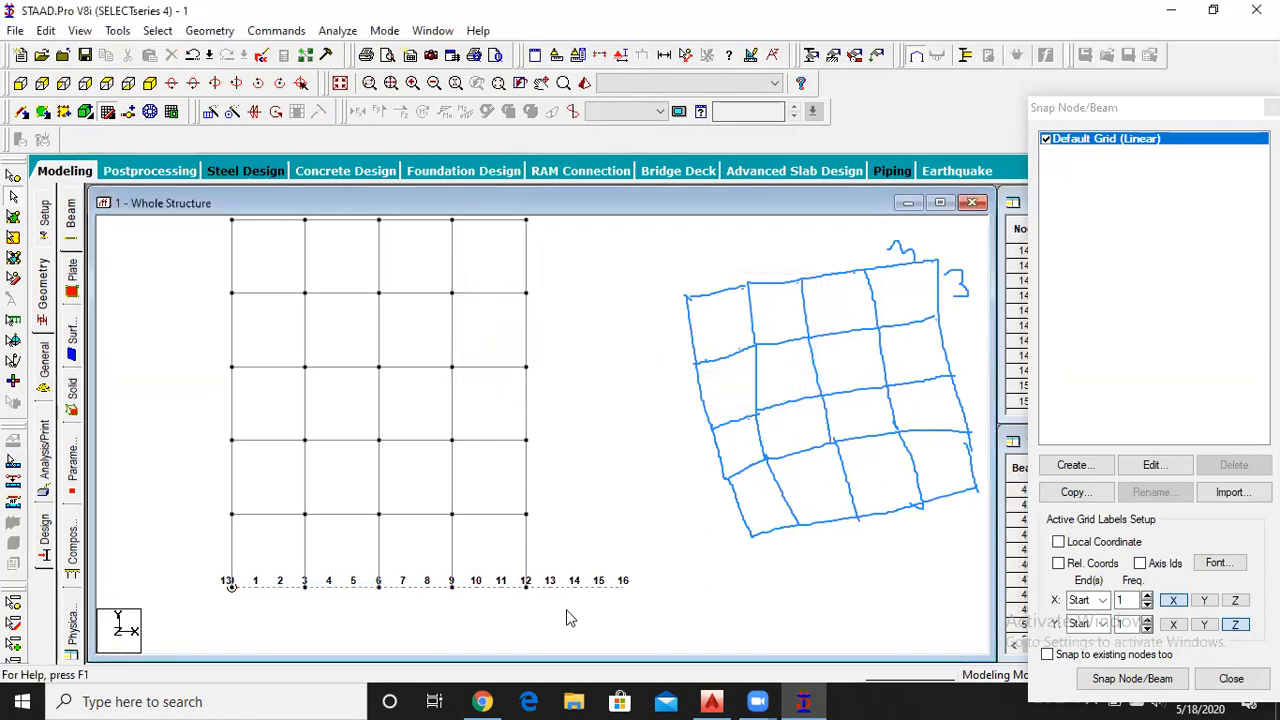
click(148, 85)
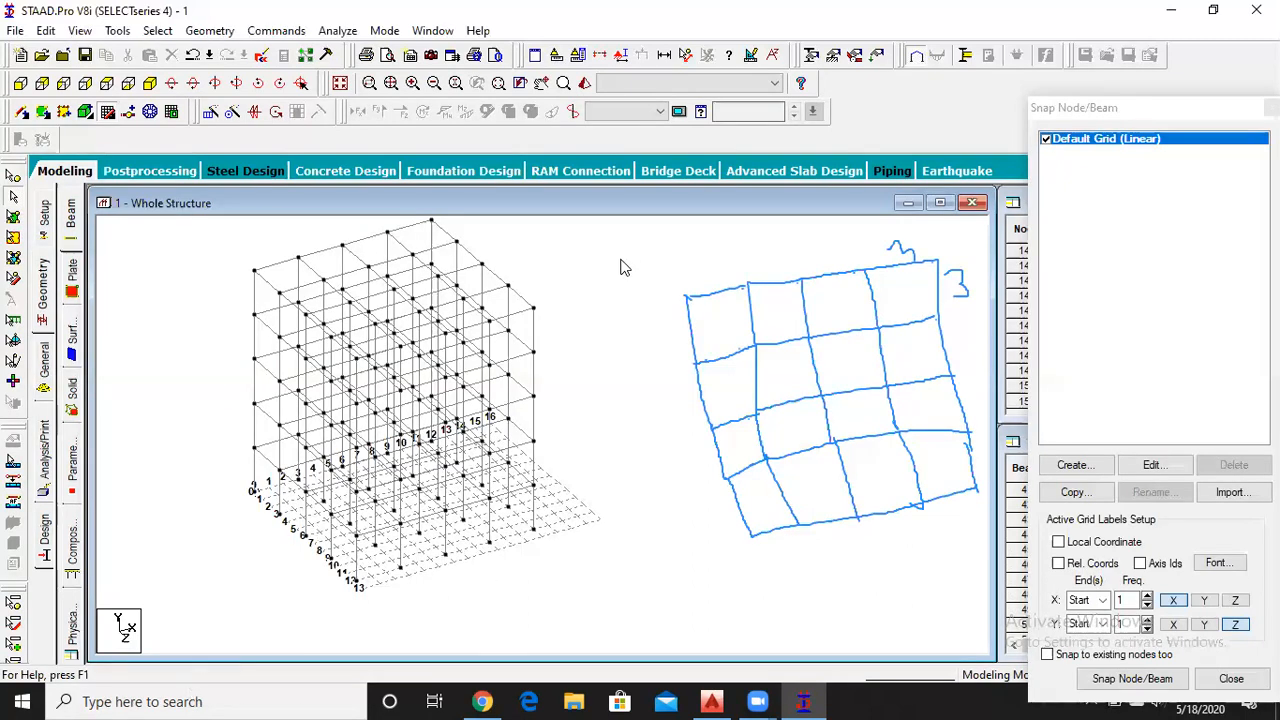
- Select the whole frame and delete all its beams together with the nodes left unattached
scroll(543, 383, down, 1)
scroll(543, 387, down, 1)
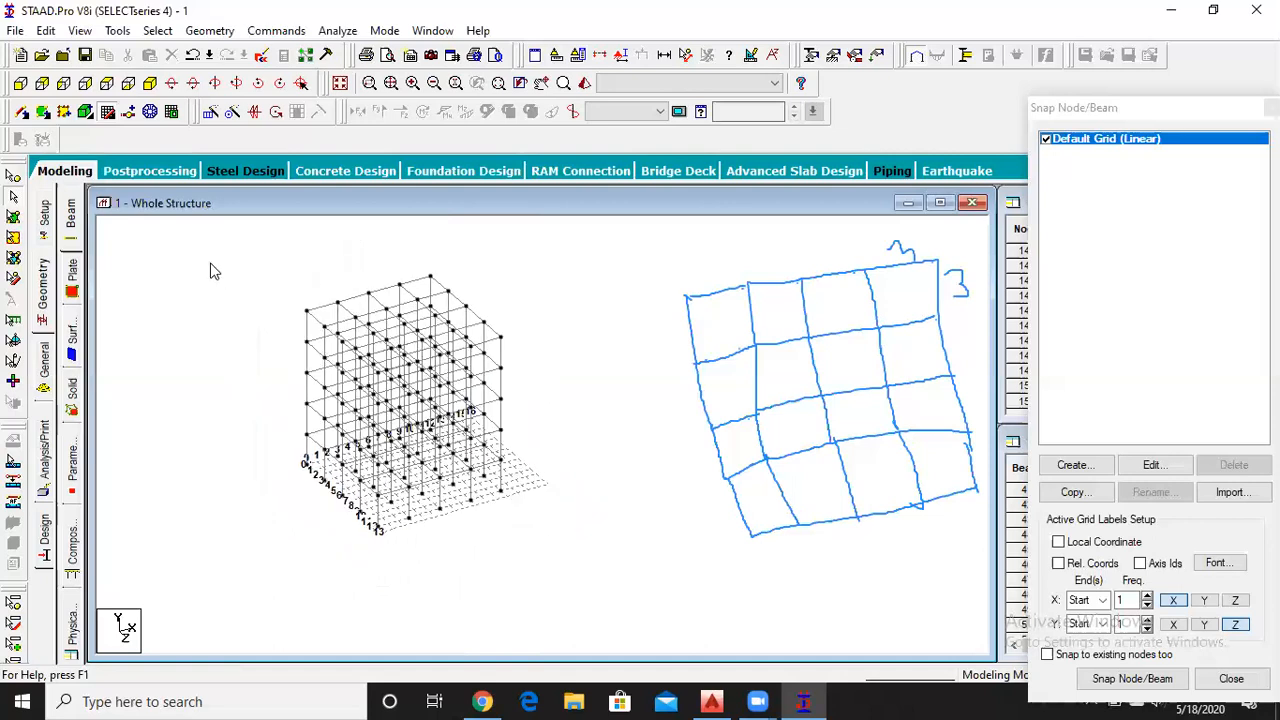
drag(191, 251, 590, 617)
key(Delete)
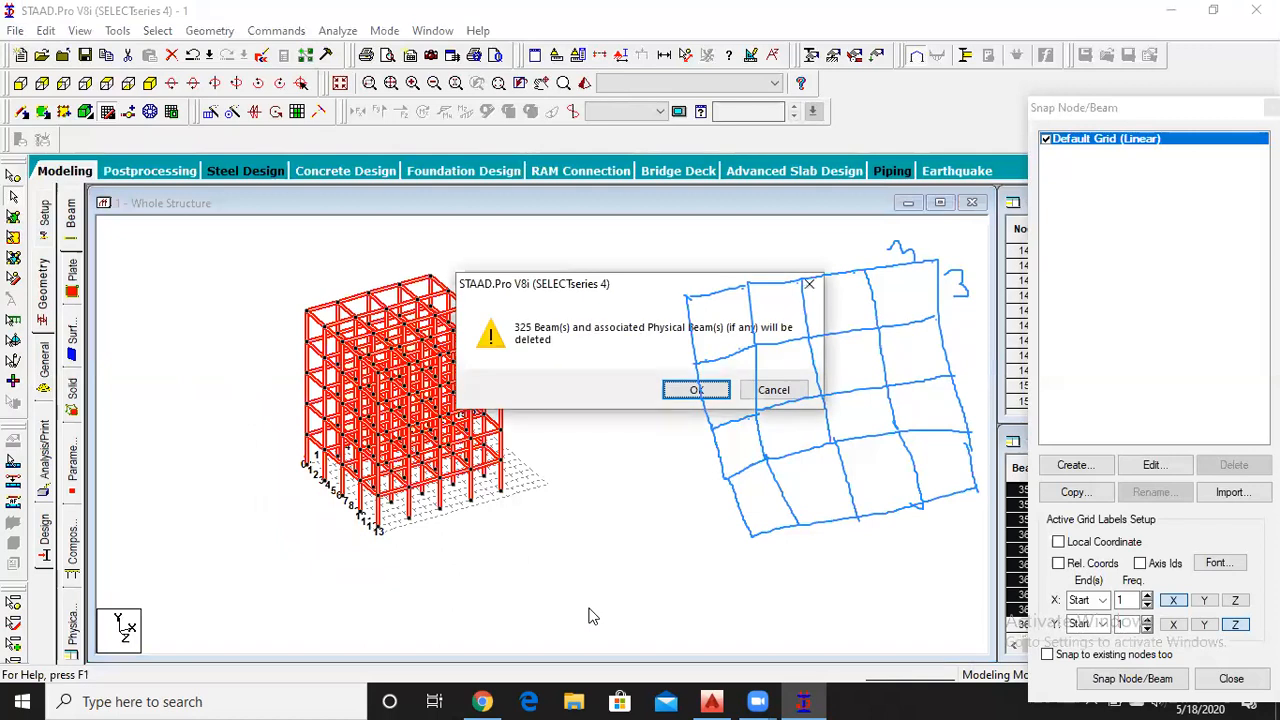
key(Return)
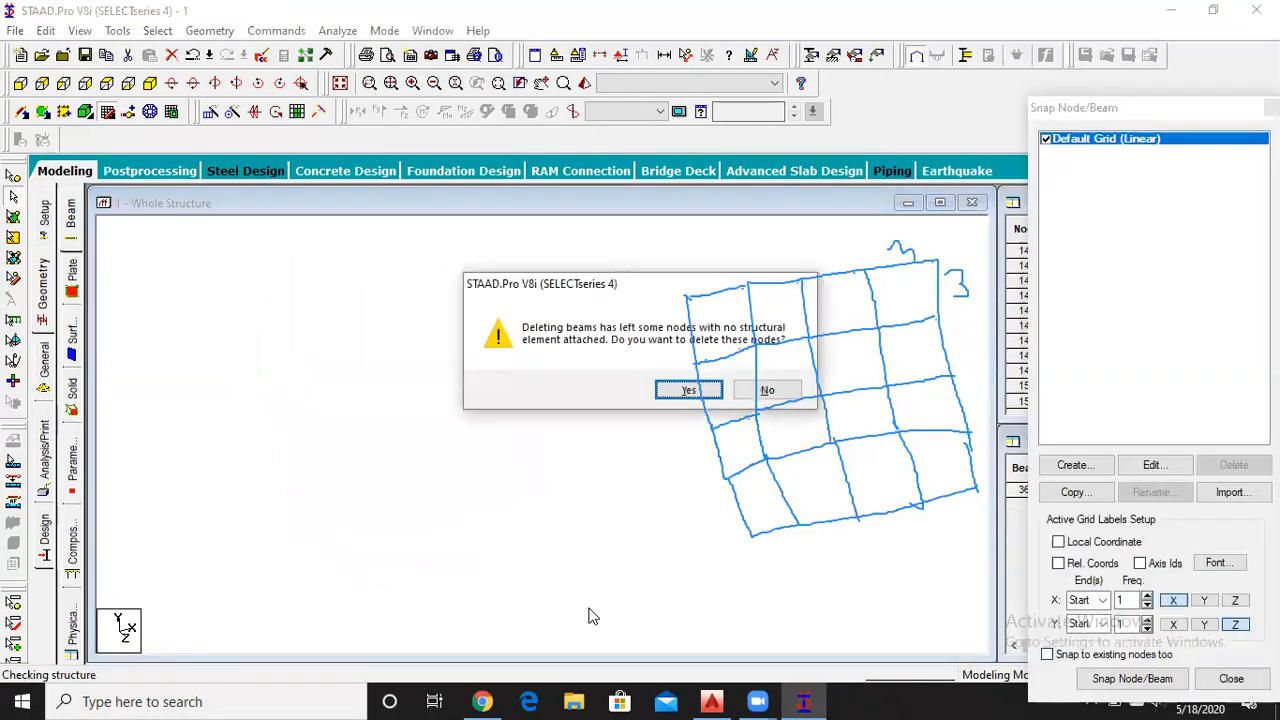
click(687, 390)
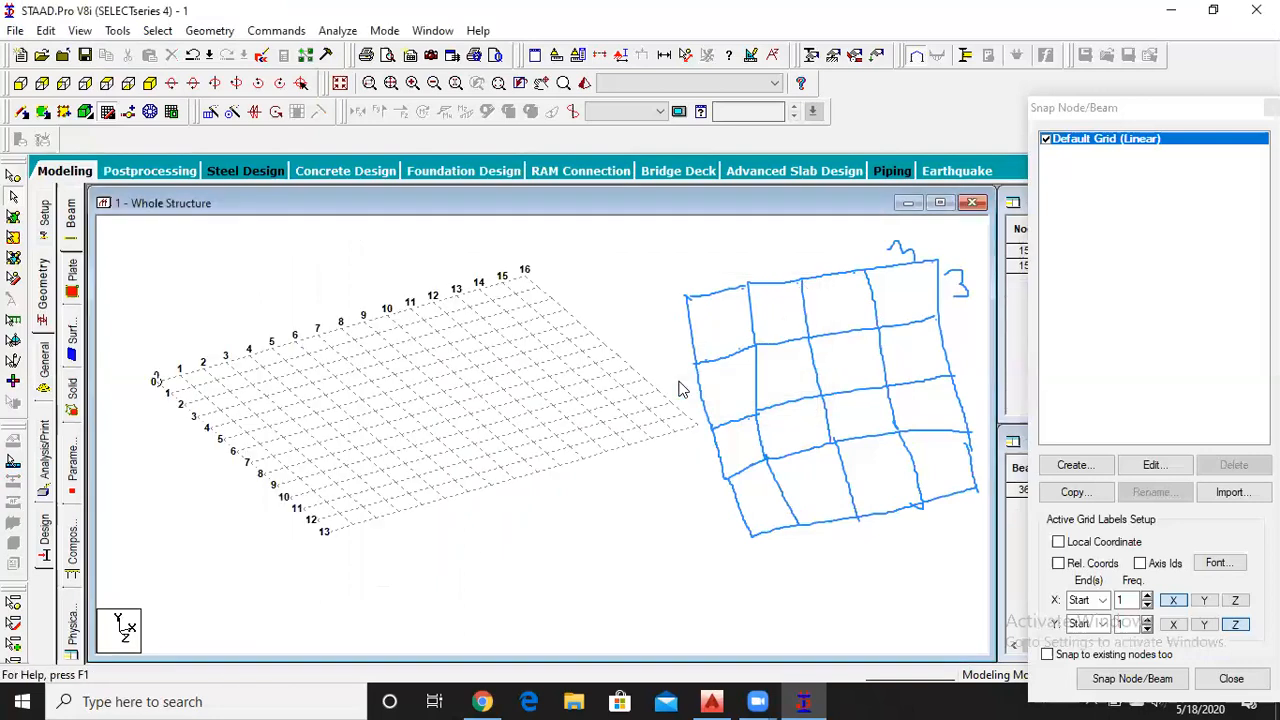
- Restart the Snap Node/Beam grid tool and let Auto Save save the modified structure
scroll(190, 369, up, 1)
scroll(190, 369, up, 1)
middle_drag(295, 431, 376, 464)
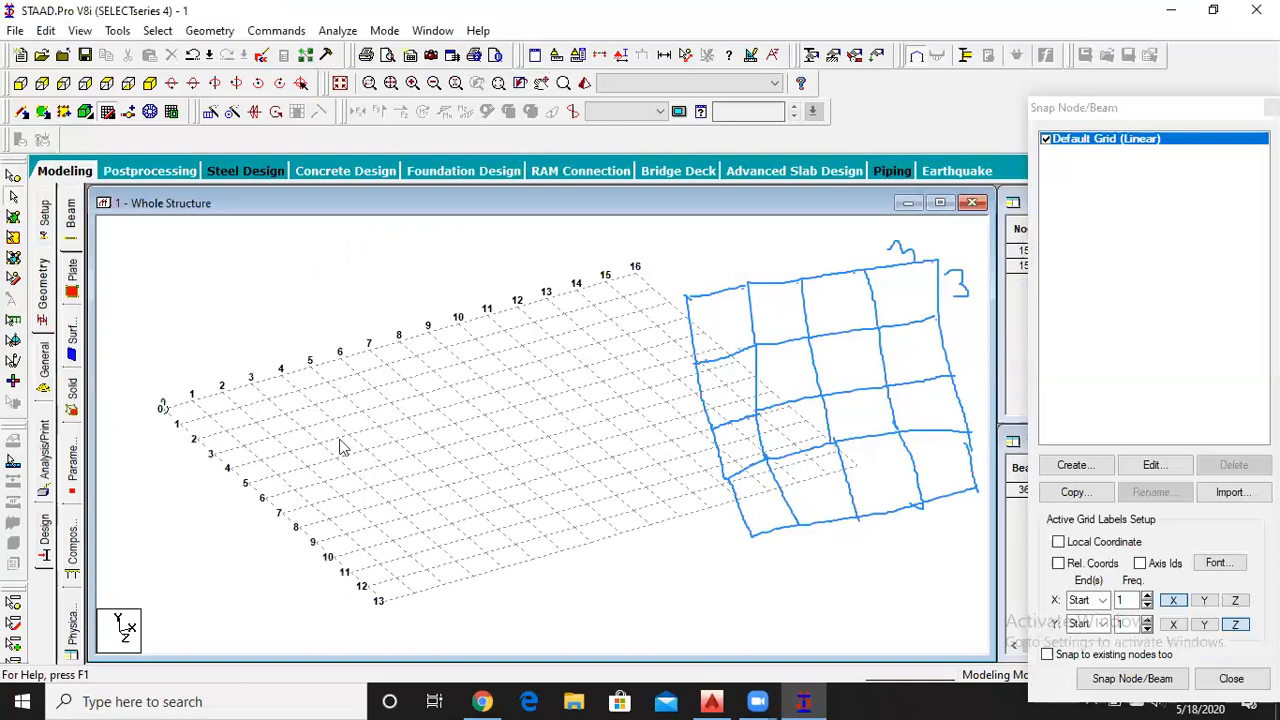
scroll(340, 447, up, 1)
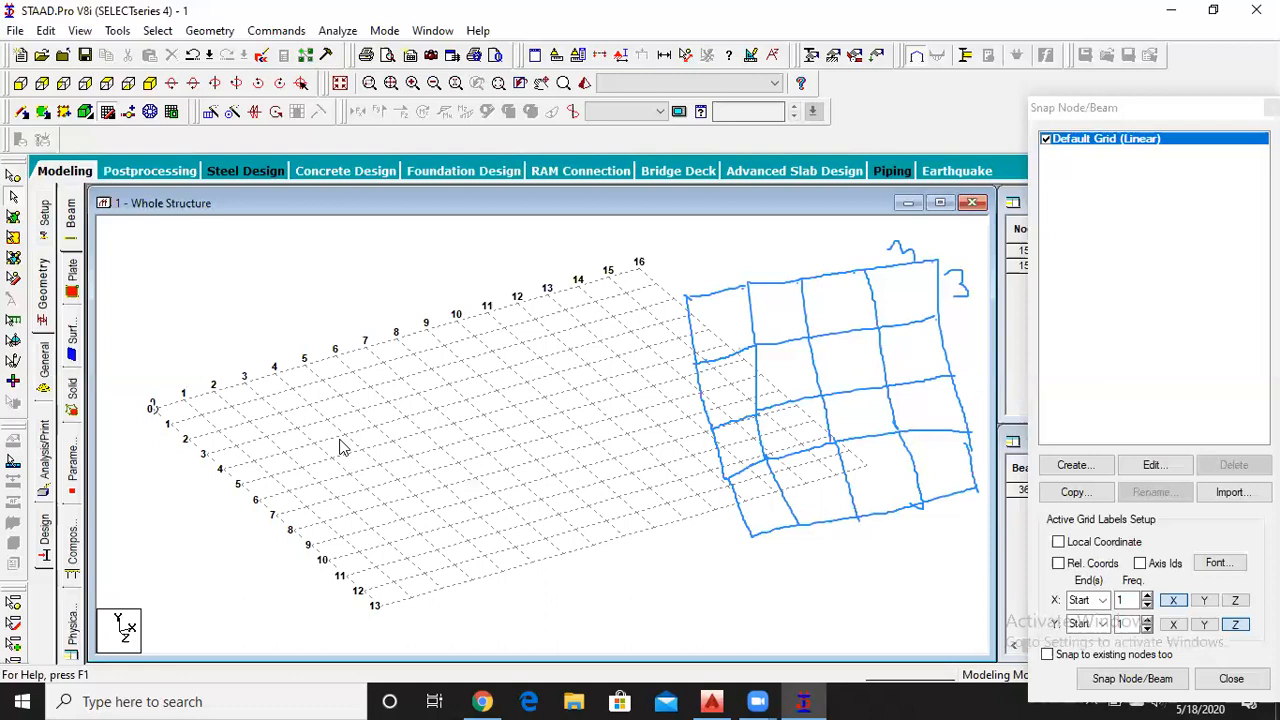
click(107, 113)
click(106, 113)
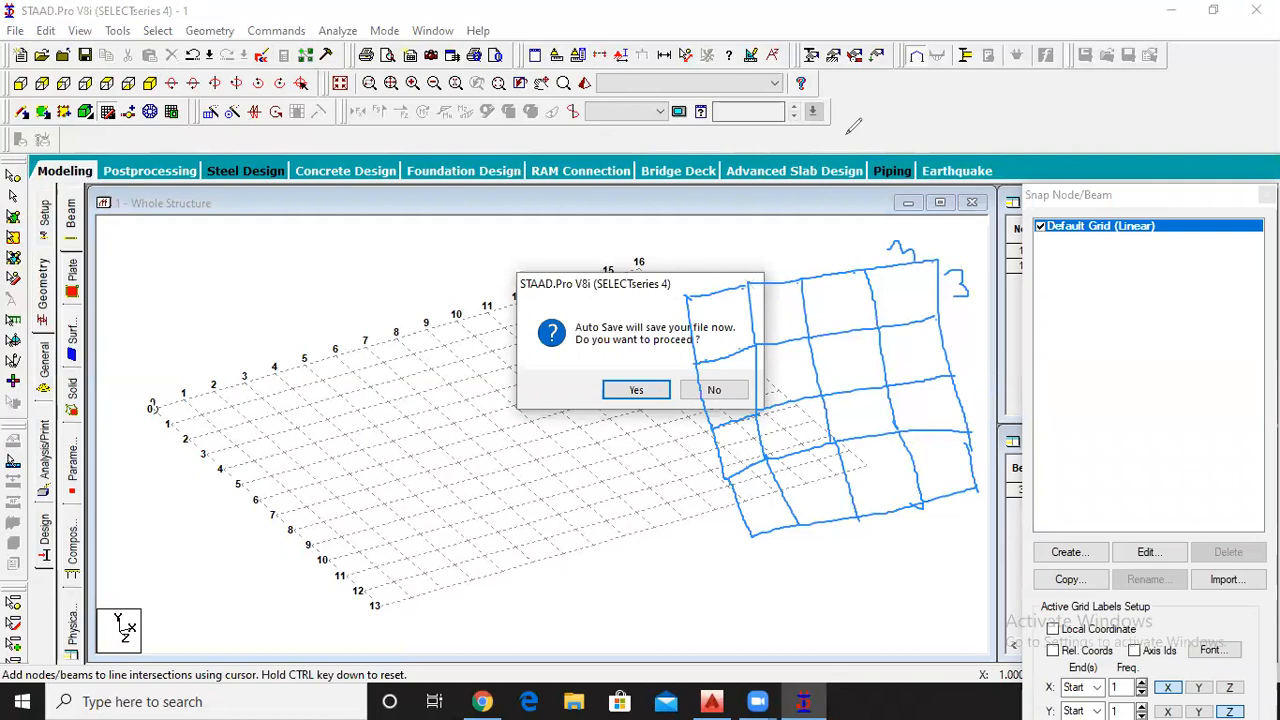
click(790, 208)
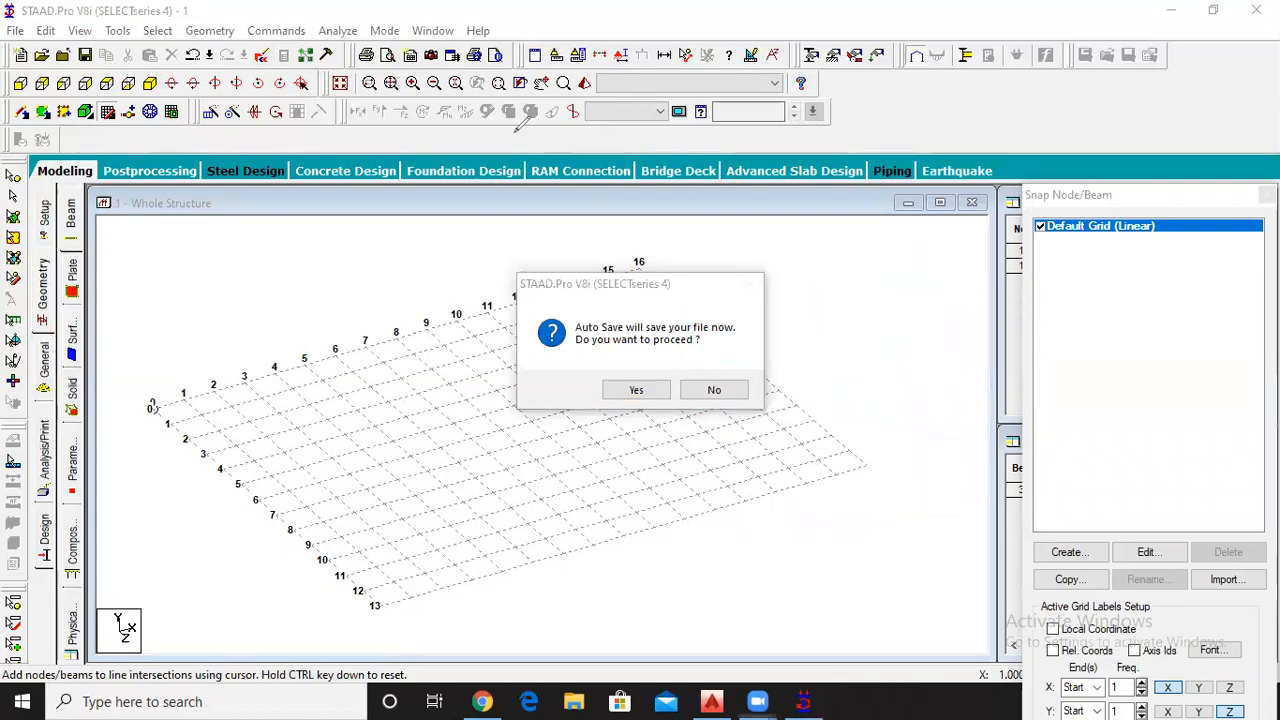
click(645, 390)
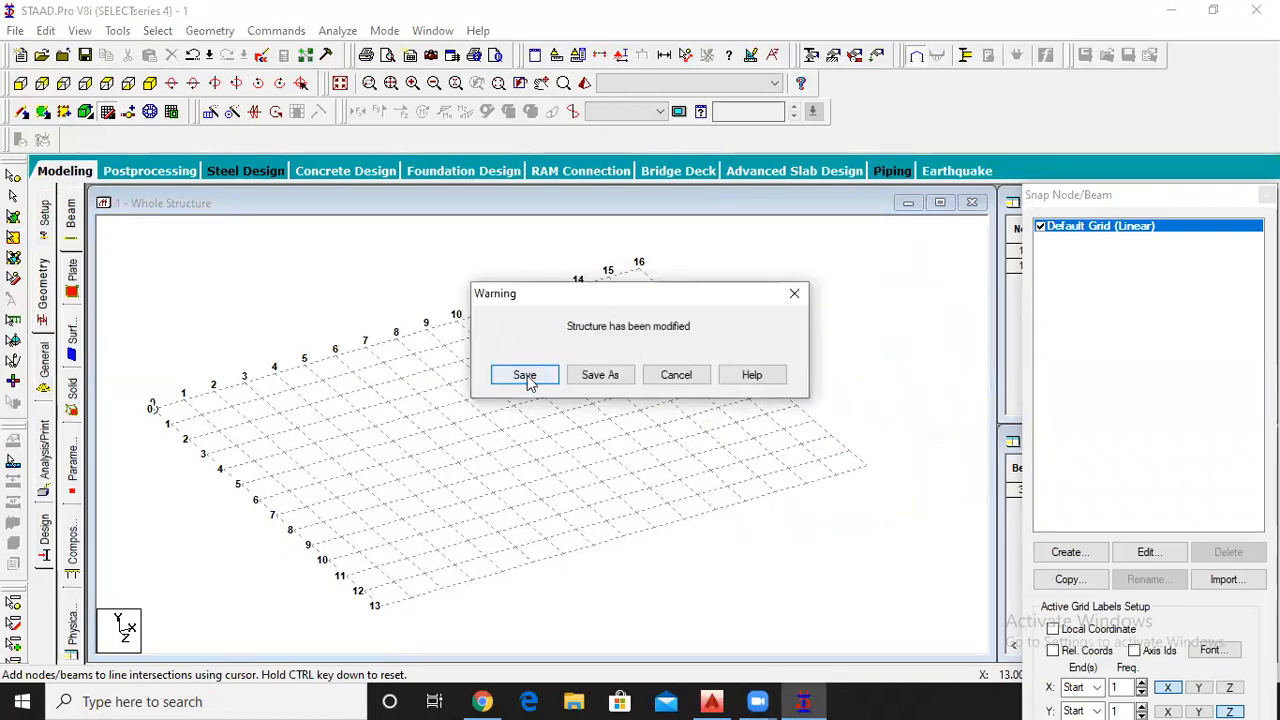
click(530, 378)
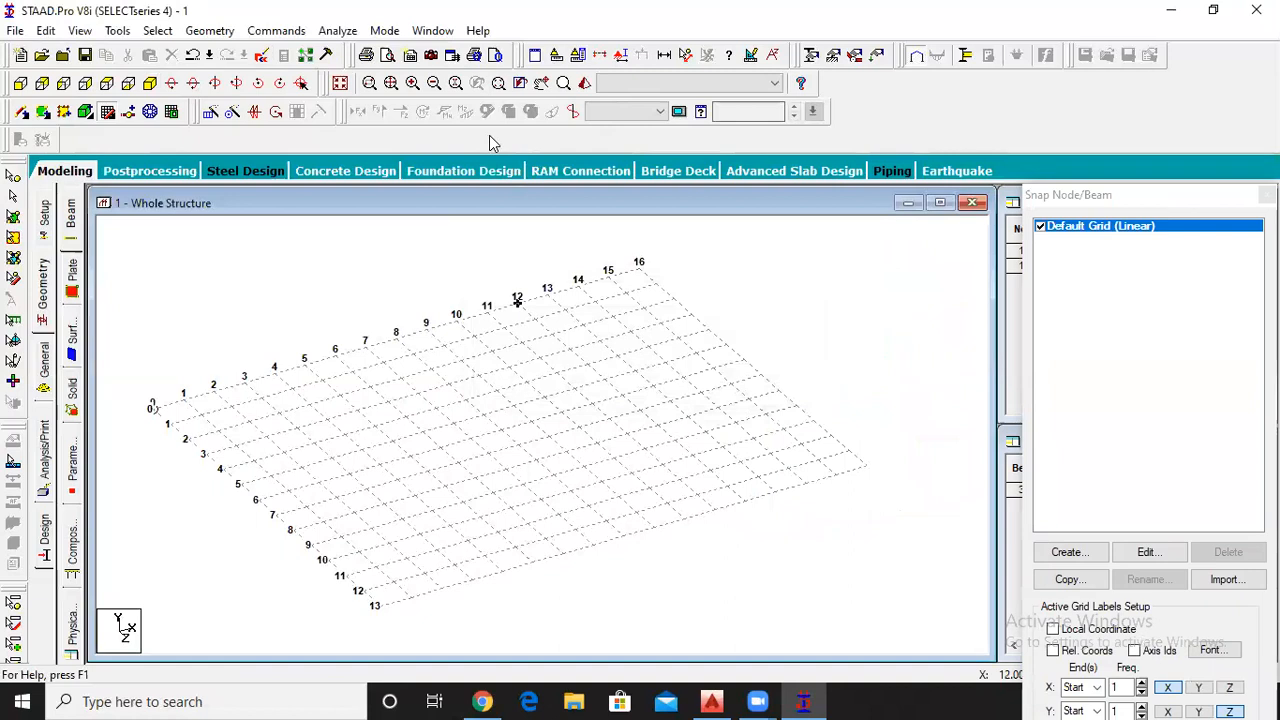
mouse_move(745, 280)
mouse_down()
mouse_move(955, 274)
mouse_move(954, 514)
mouse_up()
mouse_move(746, 278)
mouse_down()
mouse_move(750, 522)
mouse_move(958, 521)
mouse_up()
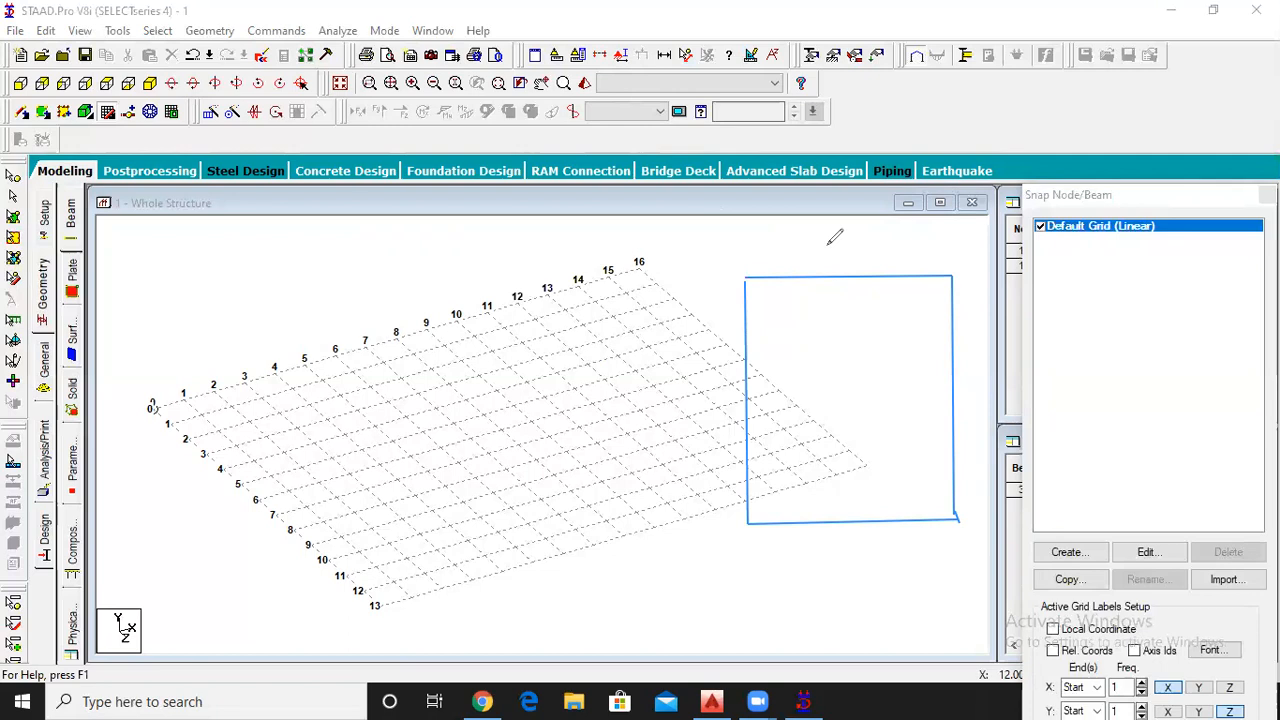
mouse_move(828, 244)
mouse_down()
mouse_move(845, 250)
mouse_move(833, 263)
mouse_move(874, 258)
mouse_move(856, 256)
mouse_up()
mouse_move(701, 377)
mouse_down()
mouse_move(727, 400)
mouse_move(714, 417)
mouse_move(736, 418)
mouse_move(734, 369)
mouse_up()
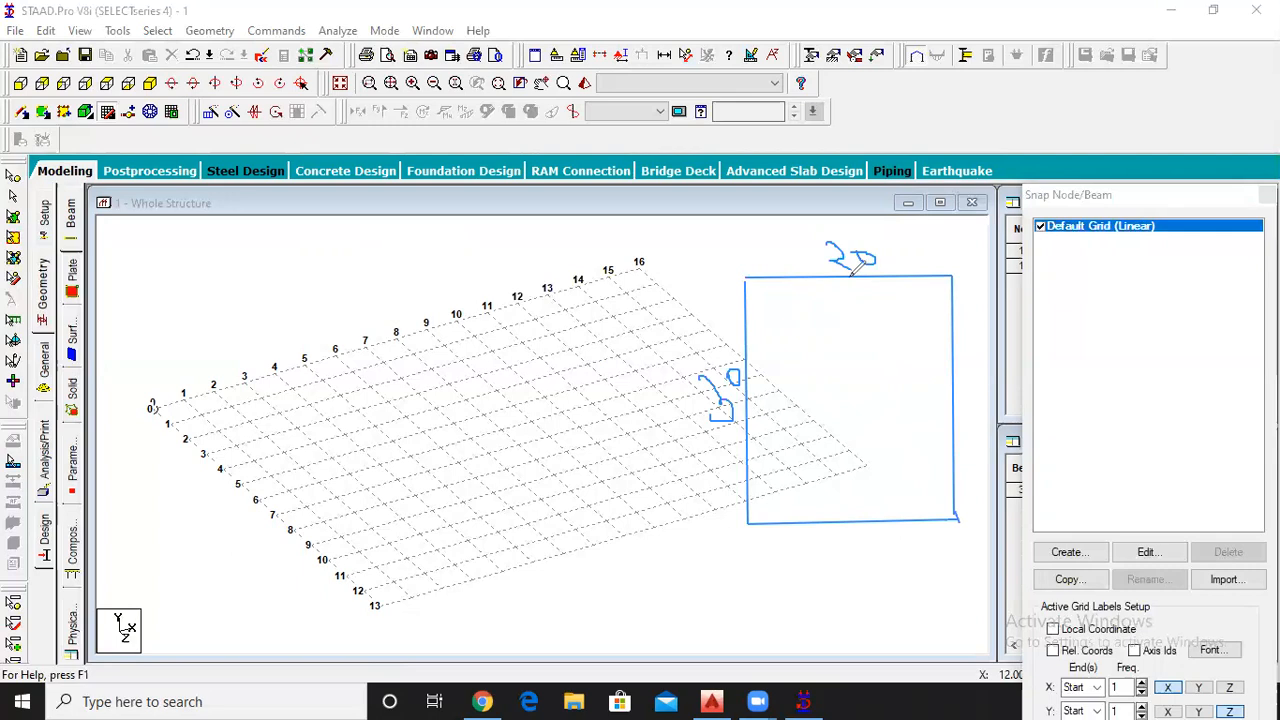
drag(848, 278, 850, 356)
drag(746, 358, 955, 358)
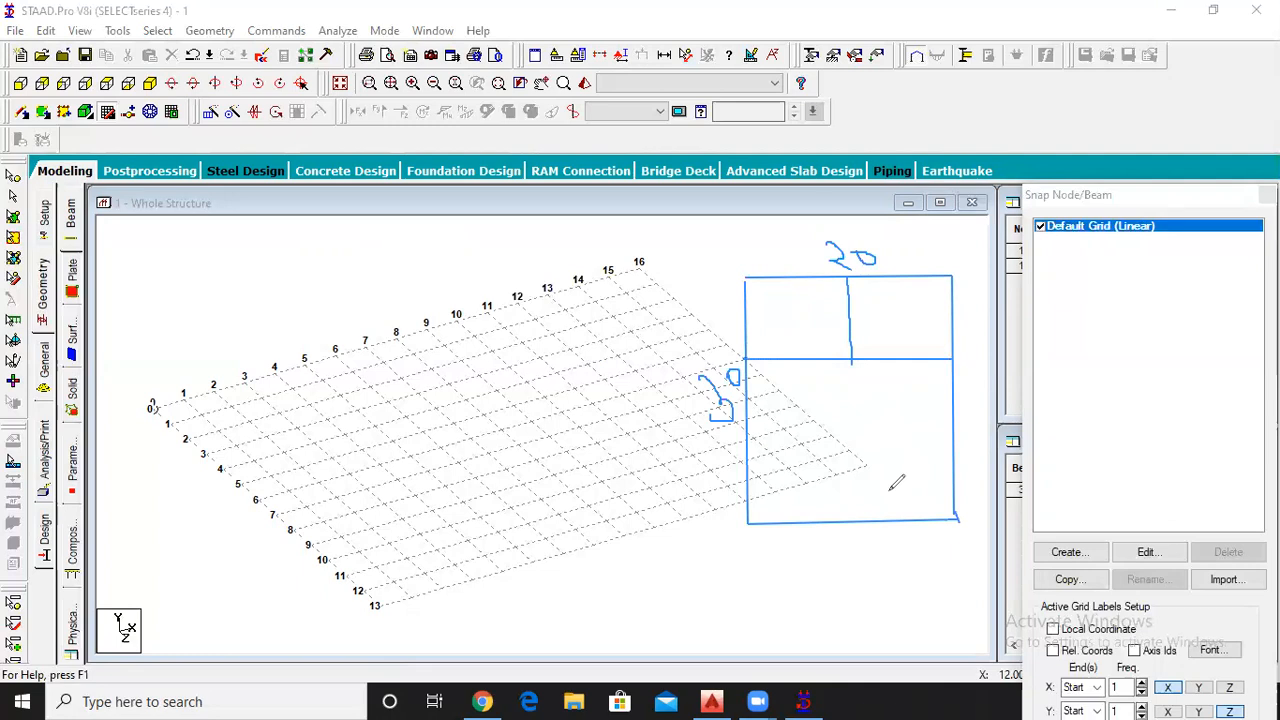
mouse_move(898, 364)
mouse_down()
mouse_move(899, 432)
mouse_move(948, 431)
mouse_move(838, 424)
mouse_move(834, 522)
mouse_up()
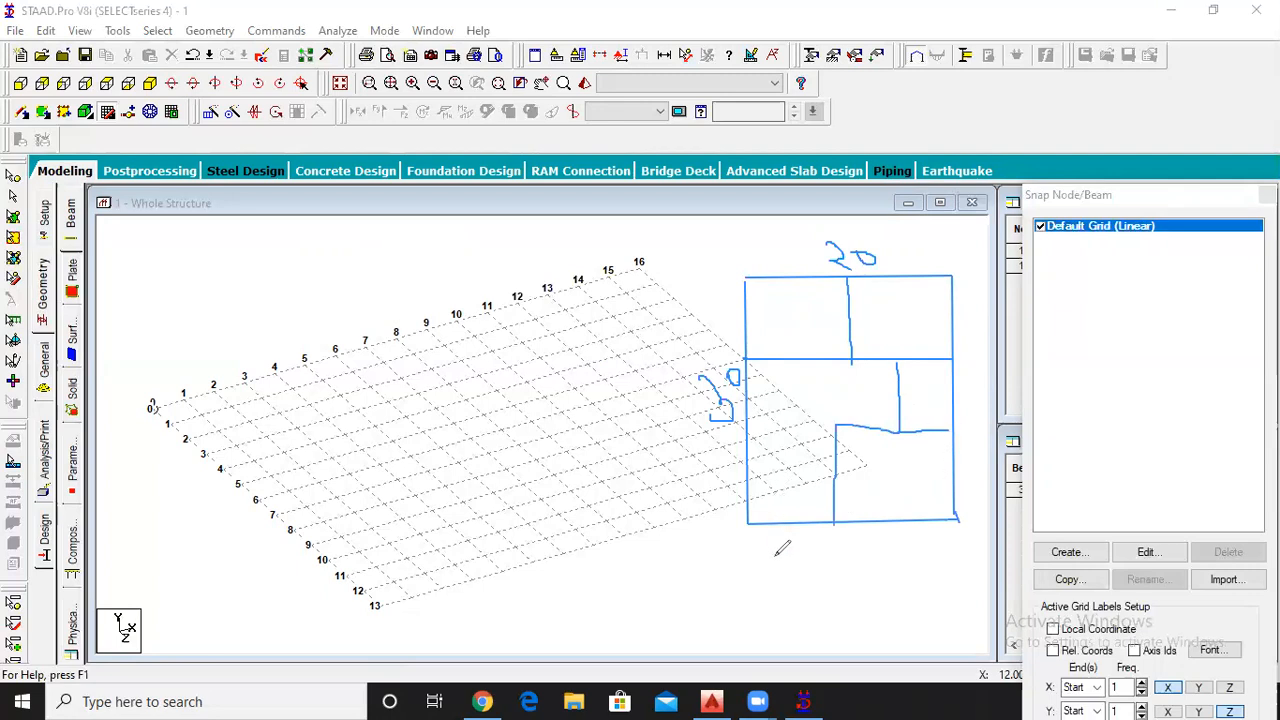
drag(782, 560, 776, 490)
drag(749, 440, 831, 444)
mouse_move(757, 384)
mouse_down()
mouse_move(762, 436)
mouse_move(821, 441)
mouse_move(818, 398)
mouse_up()
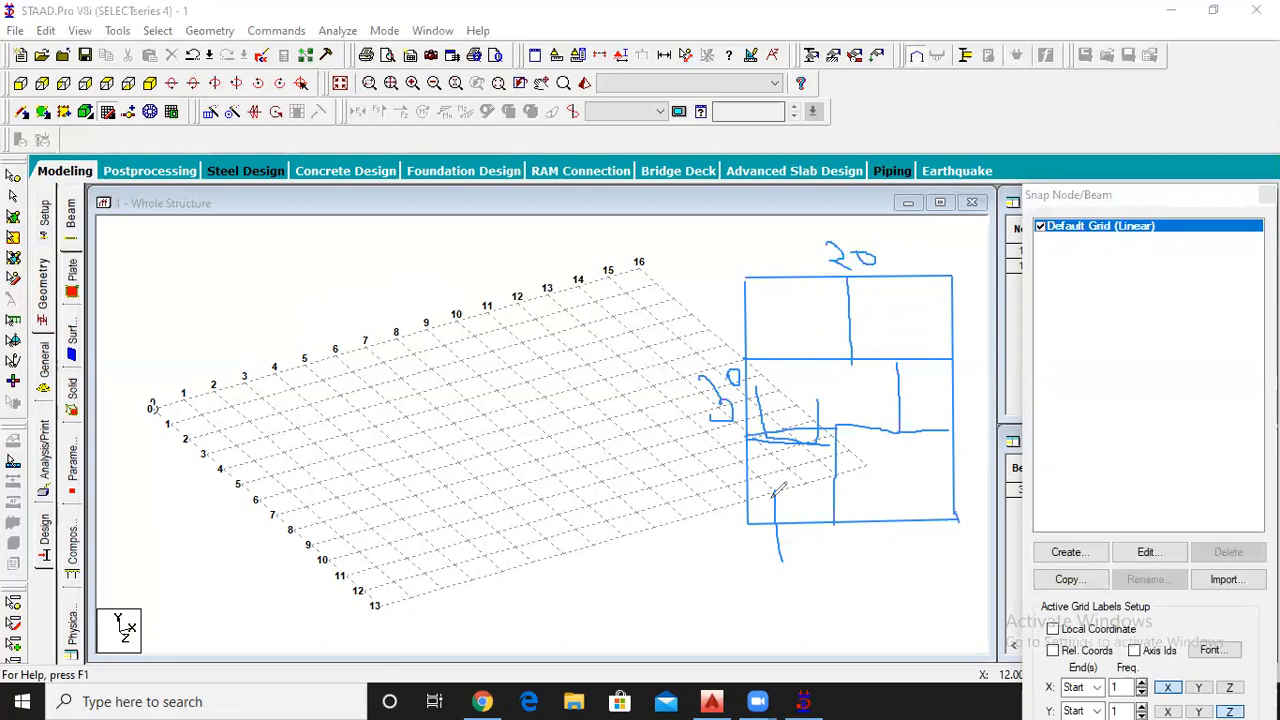
drag(776, 435, 951, 431)
mouse_move(901, 407)
mouse_down()
mouse_move(901, 431)
mouse_move(897, 389)
mouse_up()
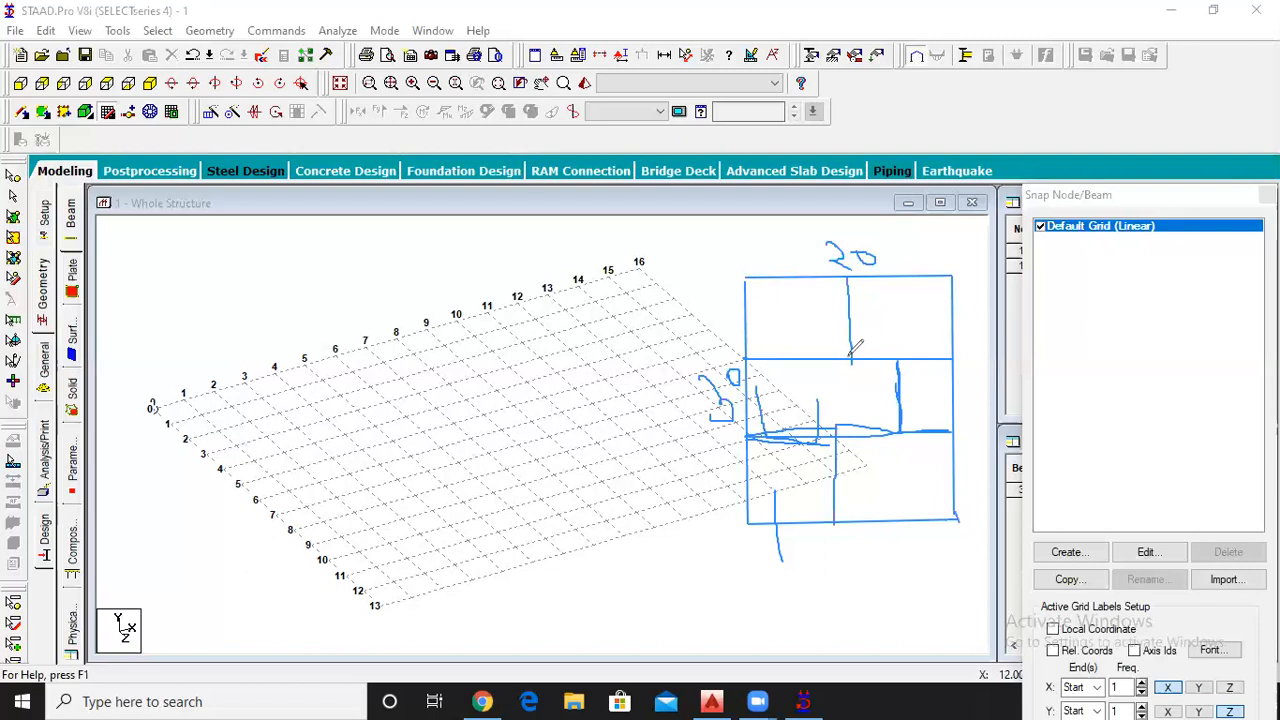
drag(850, 352, 846, 432)
drag(849, 384, 845, 434)
mouse_move(783, 257)
mouse_down()
mouse_move(801, 277)
mouse_move(808, 256)
mouse_up()
drag(907, 263, 921, 262)
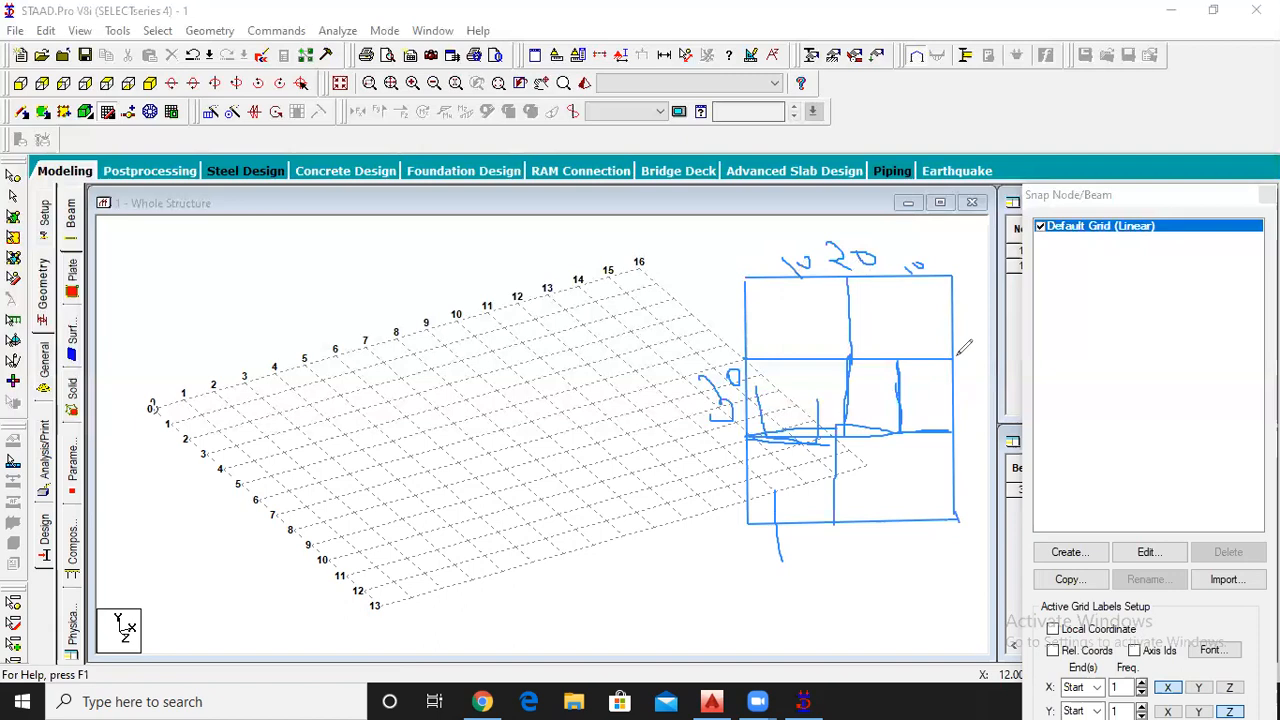
mouse_move(965, 316)
mouse_down()
mouse_move(965, 335)
mouse_move(990, 332)
mouse_up()
drag(967, 377, 966, 390)
mouse_move(966, 457)
mouse_down()
mouse_move(961, 485)
mouse_move(982, 466)
mouse_up()
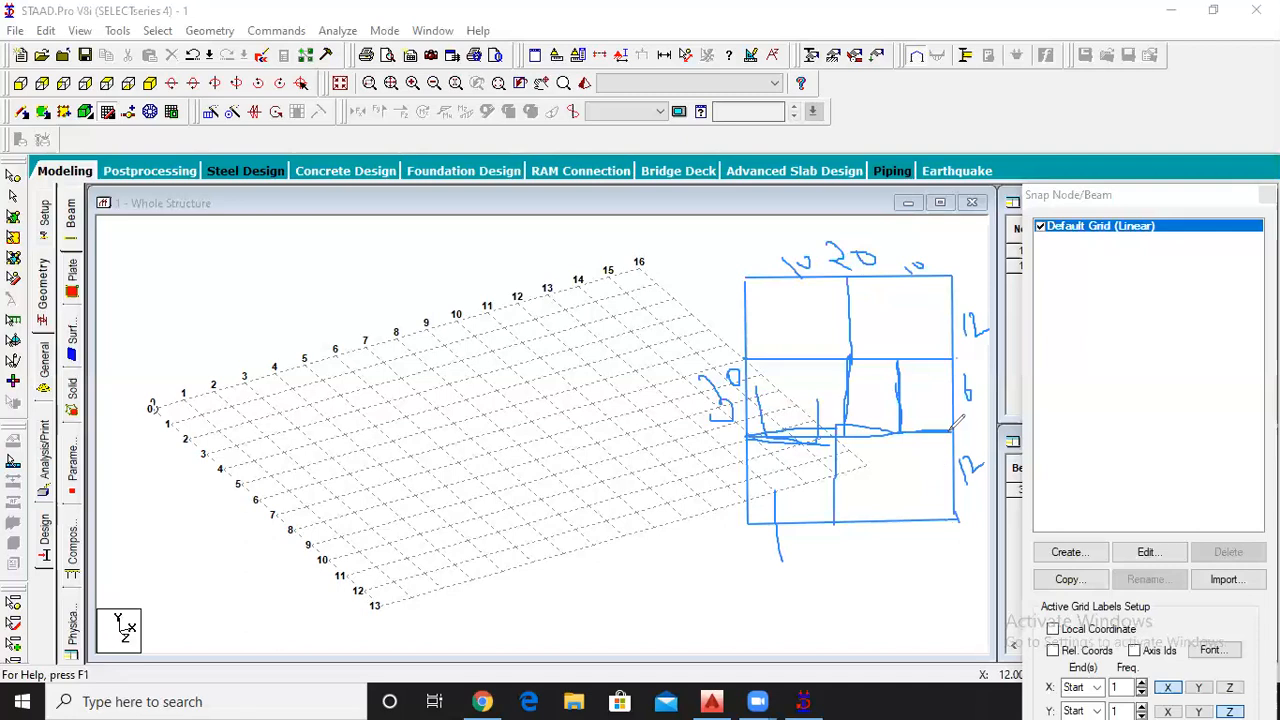
- Complete the annotated floor-plan sketch with a column mark, an entrance arrow and a strip along the lower edge beside the entrance
drag(954, 428, 955, 432)
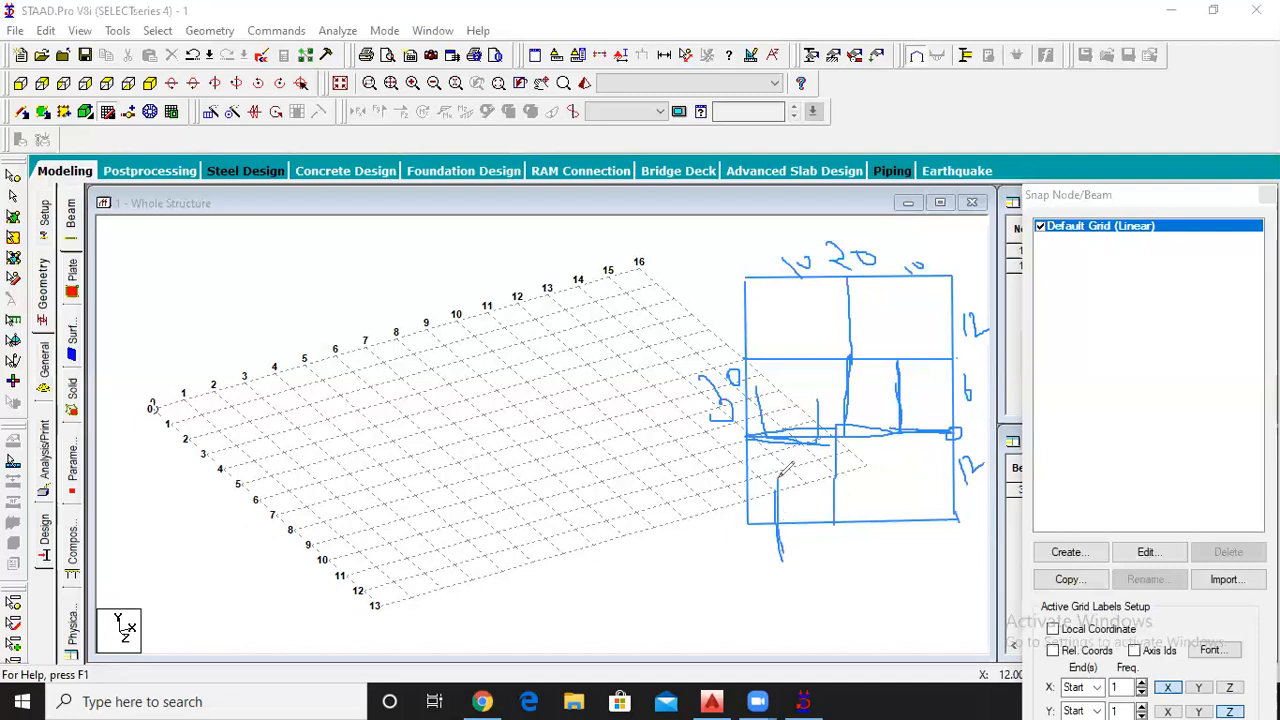
drag(767, 493, 788, 490)
drag(833, 497, 952, 497)
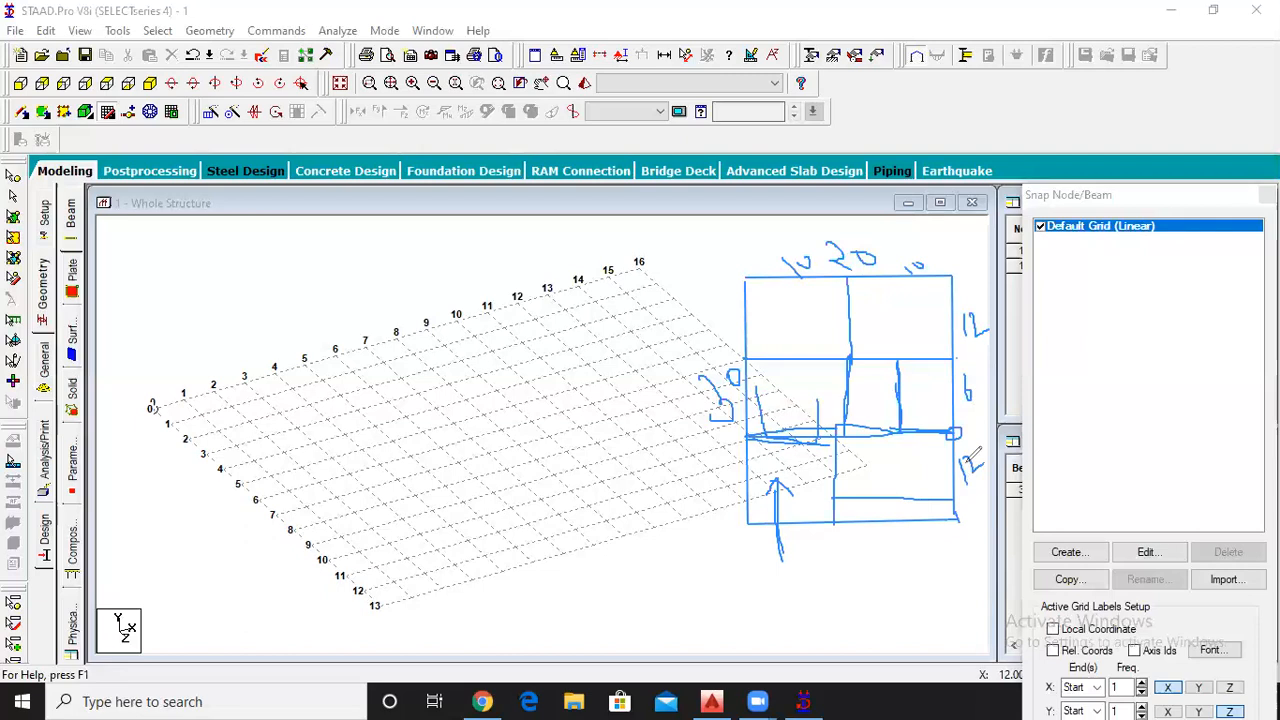
drag(976, 457, 972, 462)
drag(853, 505, 905, 507)
click(435, 134)
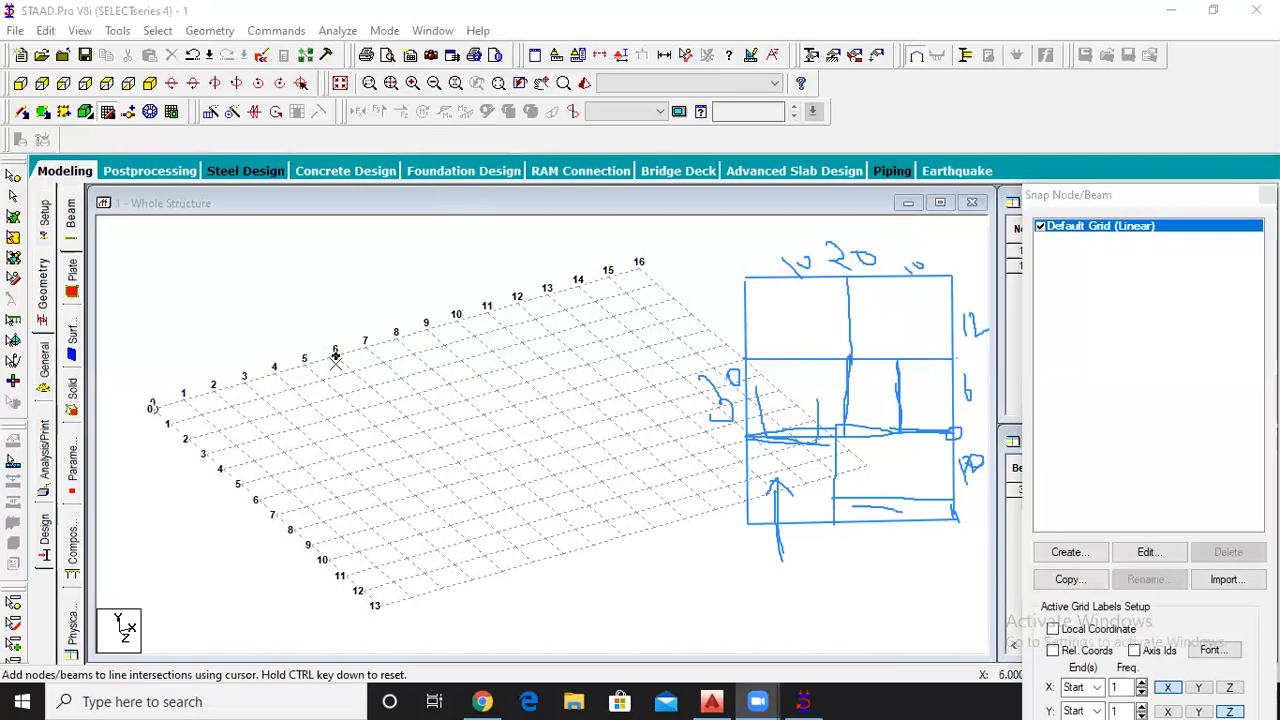
- Draw beams along the grid's X axis from the origin through 4 m and 6 m to 9 m
click(153, 405)
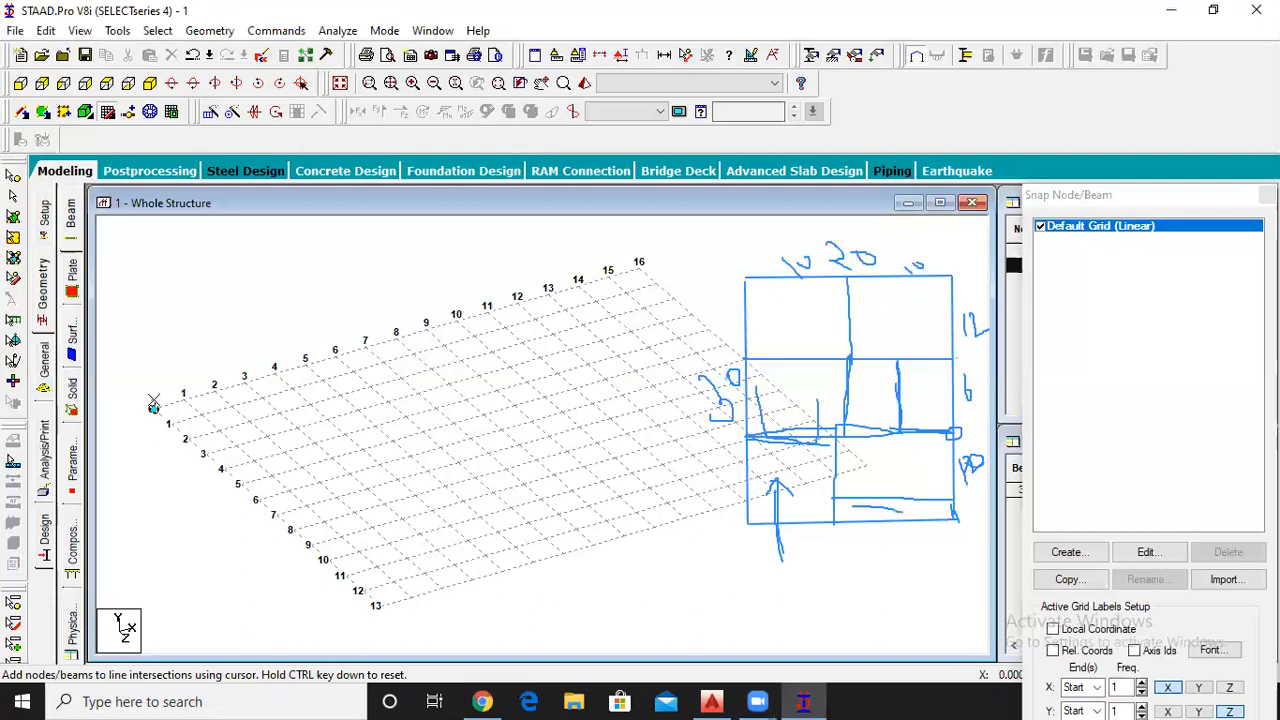
click(153, 405)
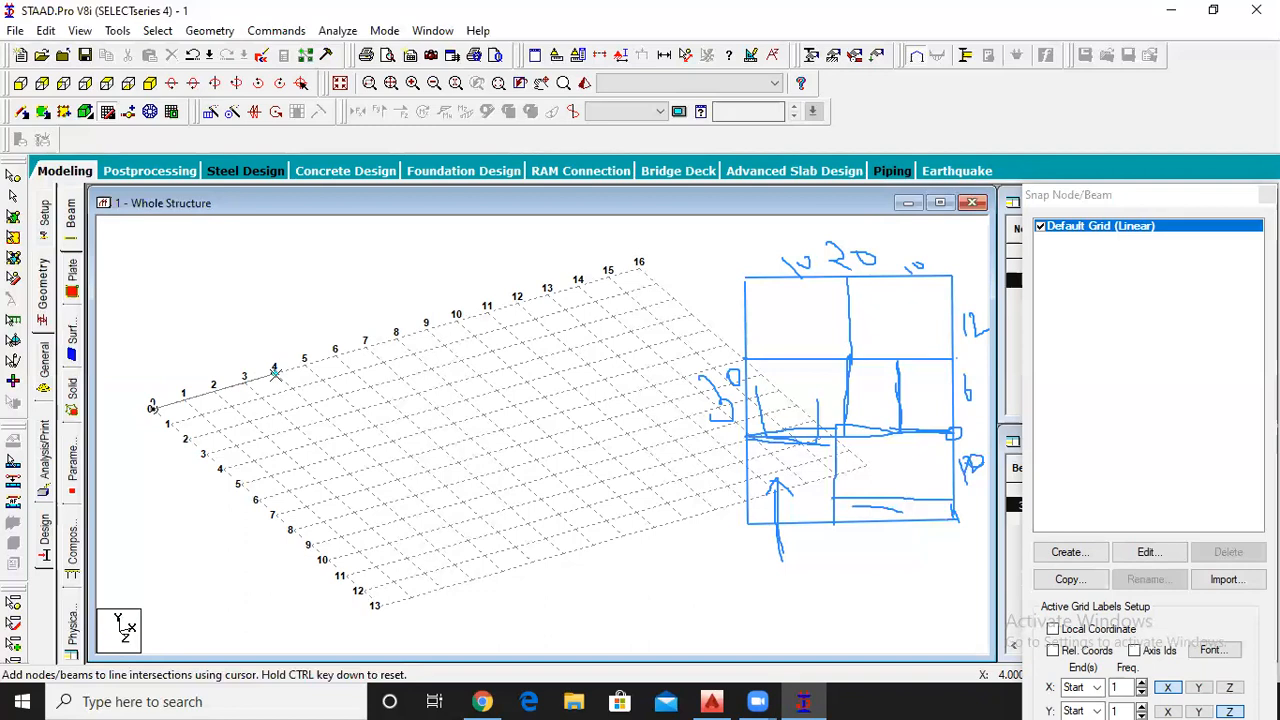
click(275, 373)
click(336, 352)
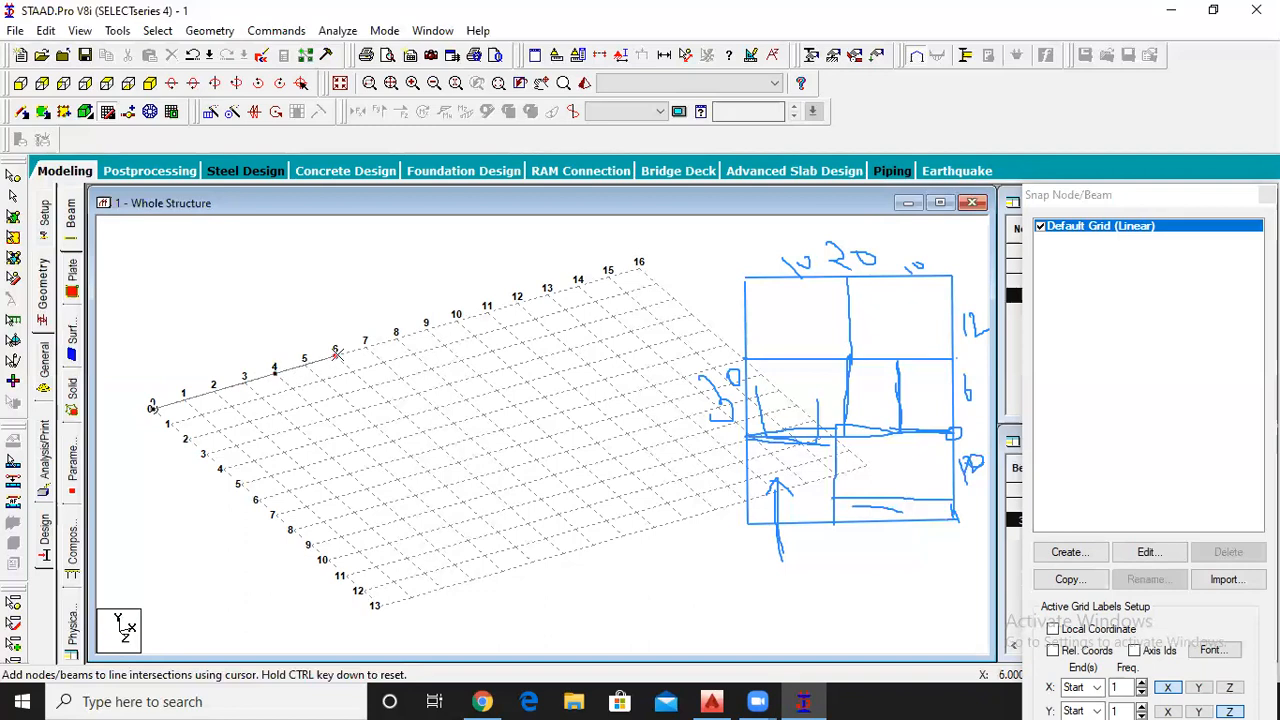
click(428, 330)
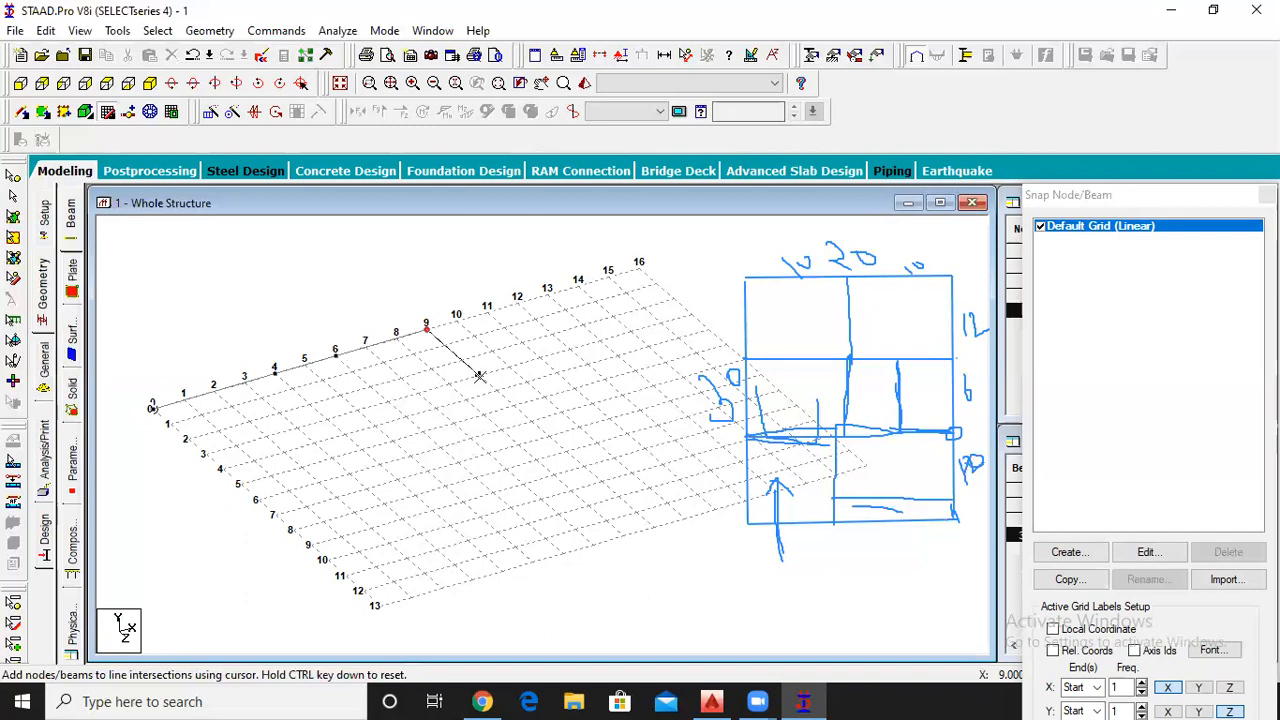
- Draw the beams enclosing the bay between X = 6 m and 9 m to Z = 6 m, with a cross beam at Z = 3 m
scroll(480, 375, up, 1)
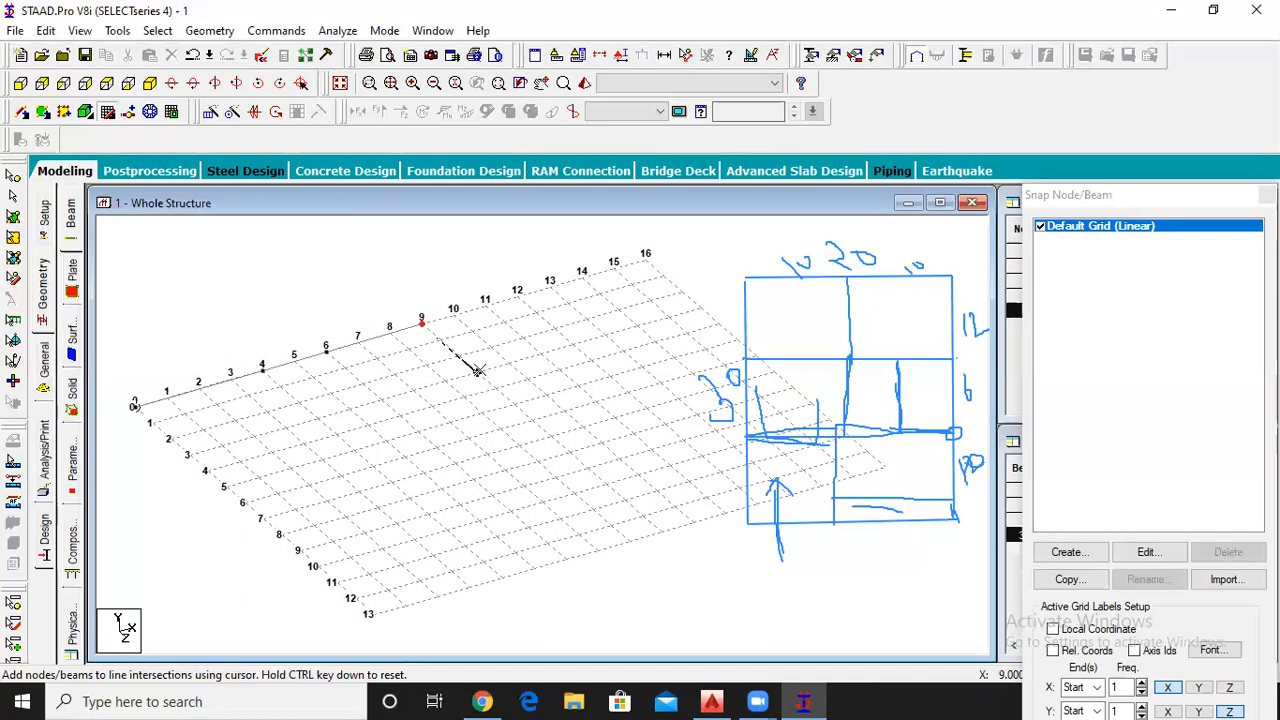
click(478, 370)
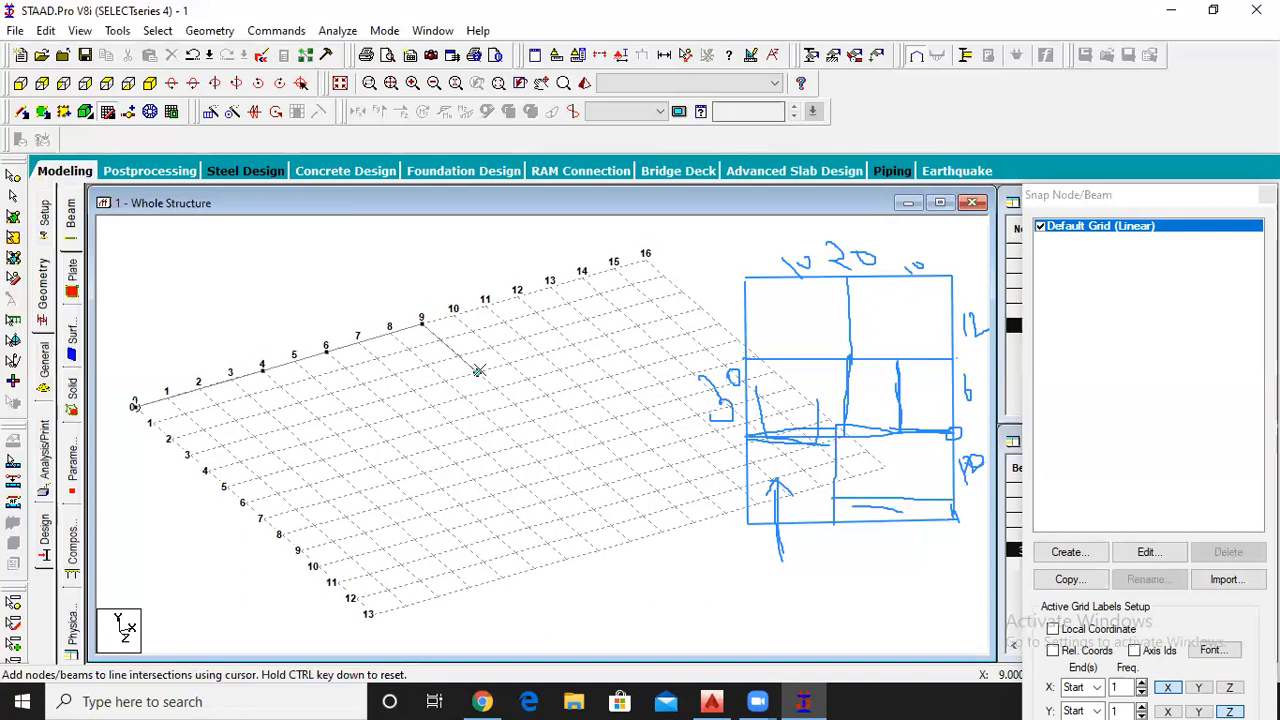
click(531, 420)
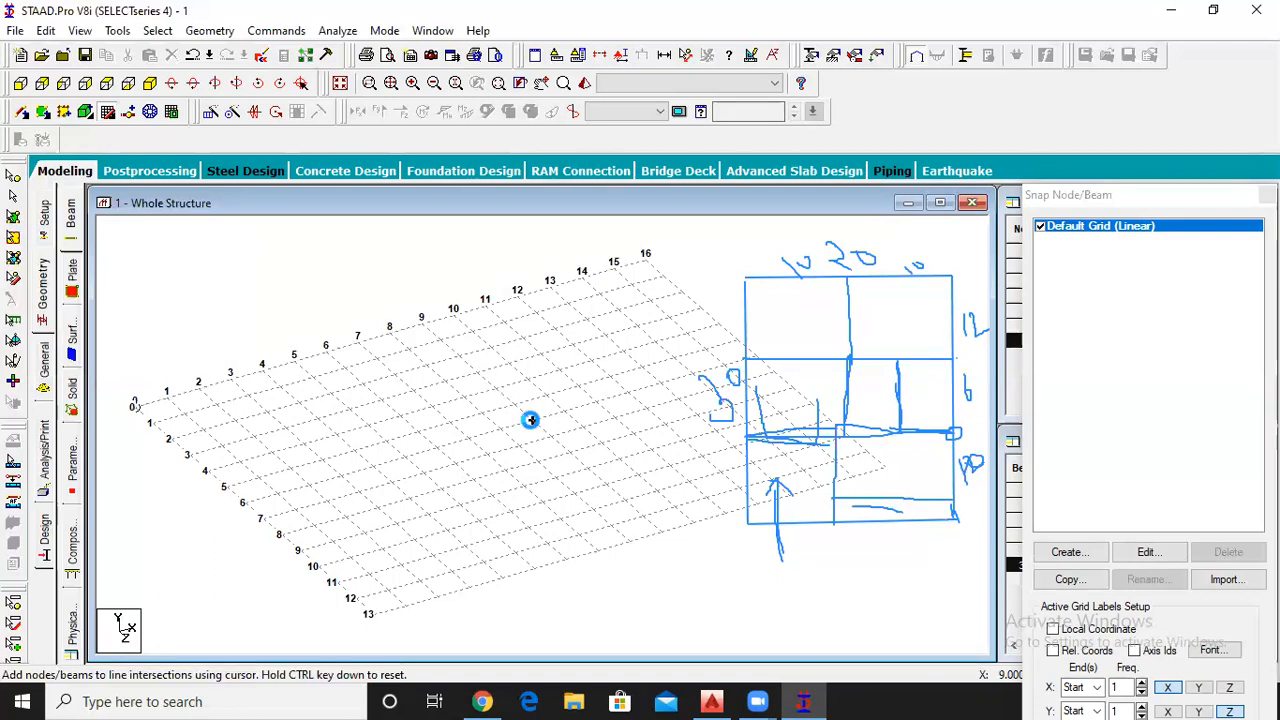
click(437, 447)
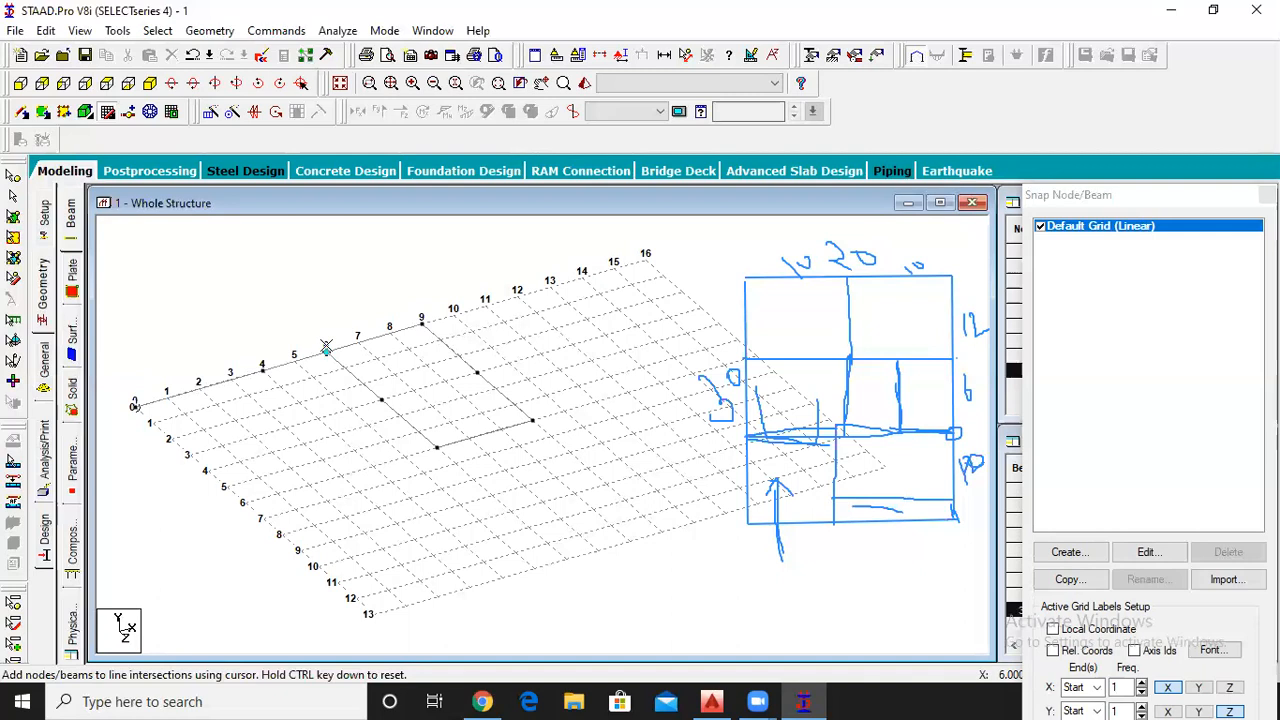
click(382, 399)
click(476, 373)
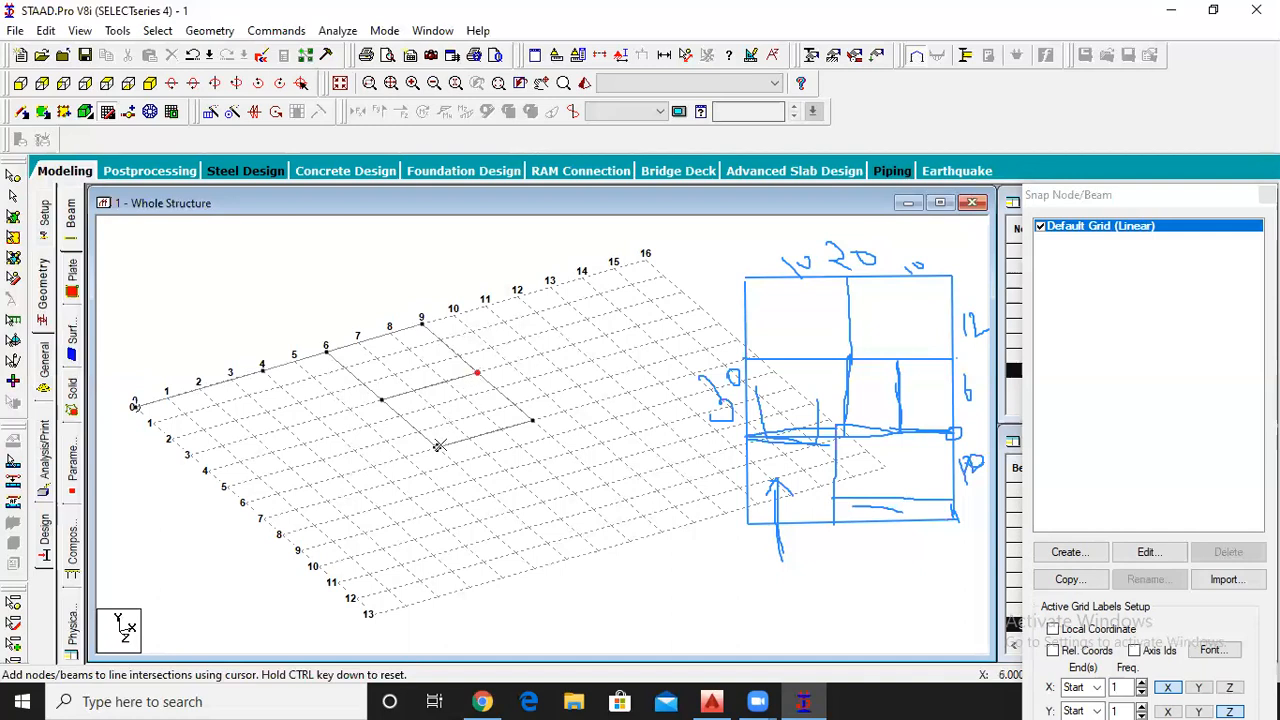
- Draw the bay from X = 4 m to 6 m with a Z = 3 m cross beam, and close the outline to the origin
click(372, 466)
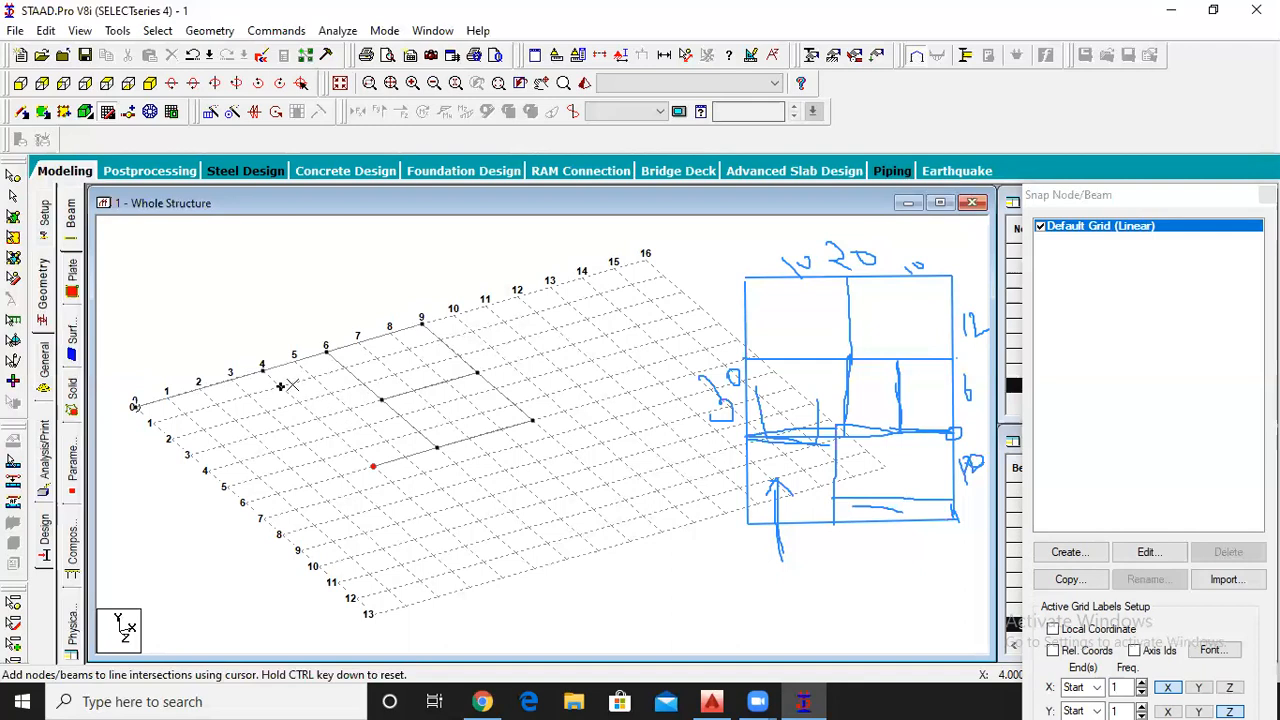
click(279, 384)
ctrl+click(380, 400)
click(317, 419)
ctrl+click(372, 466)
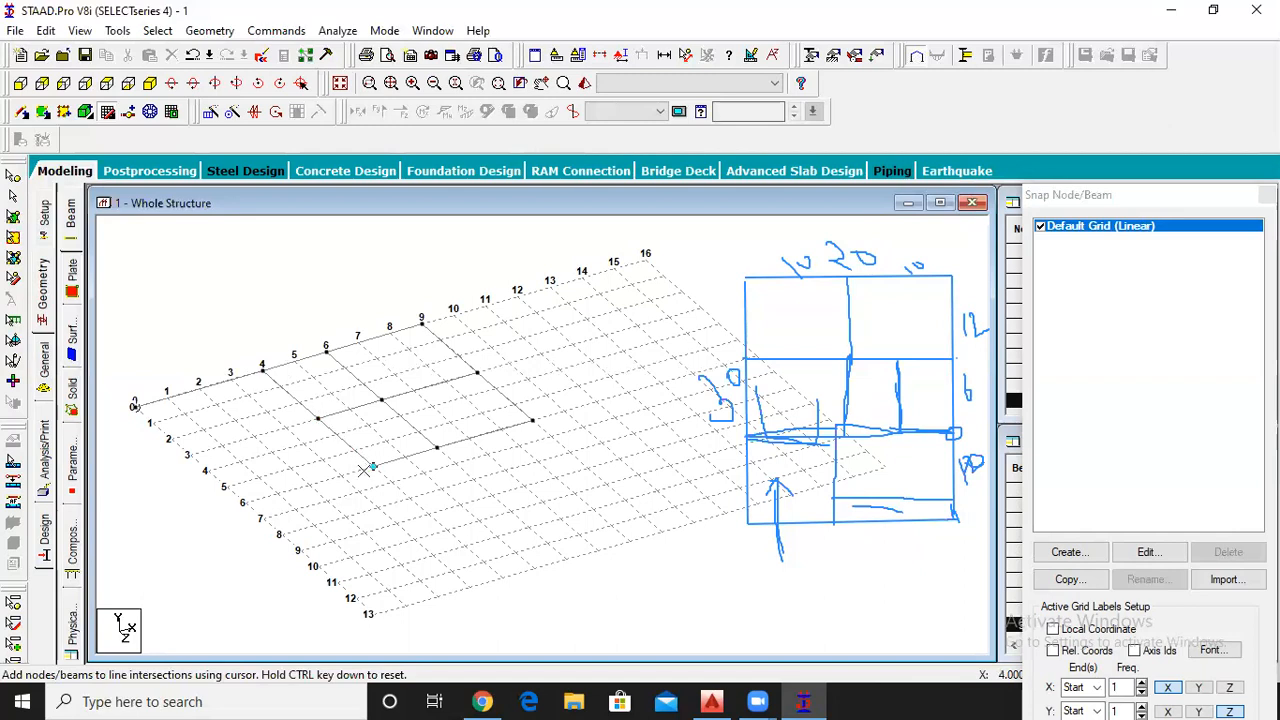
click(245, 501)
click(134, 405)
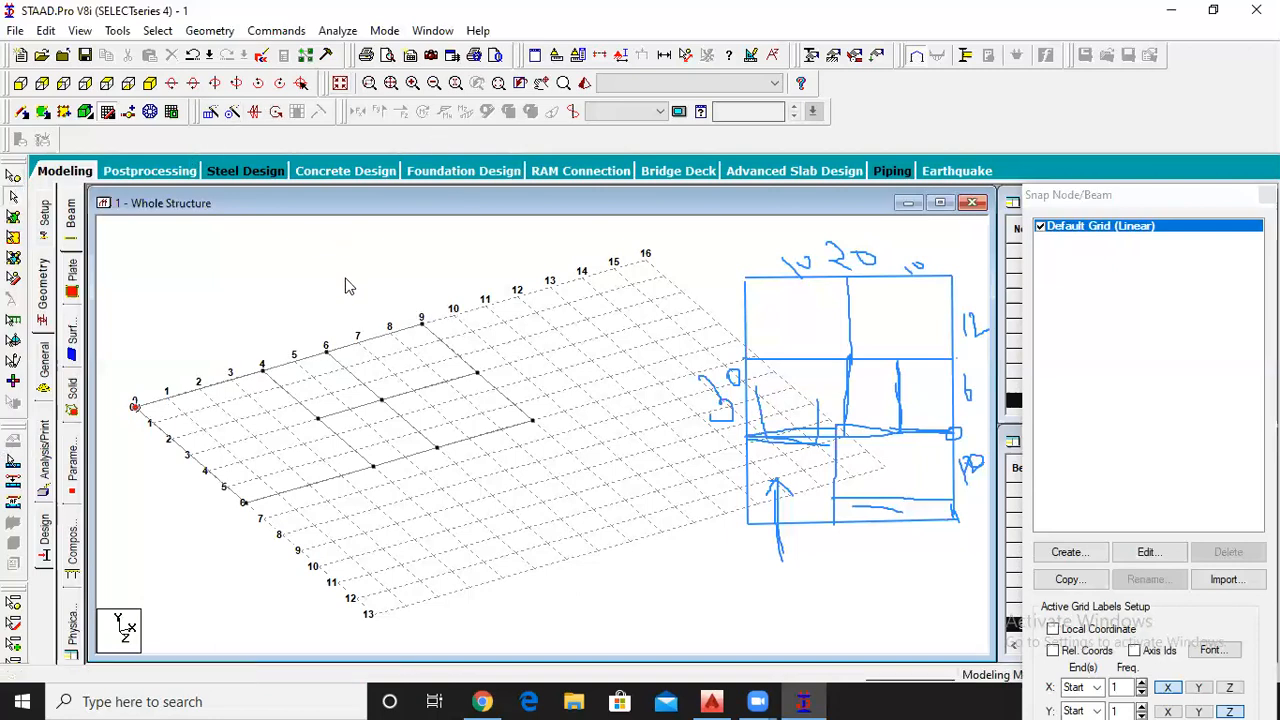
- Select the whole beam plan and translationally repeat it in the Y direction with 4 steps at 3 m spacing
scroll(376, 380, down, 1)
mouse_move(140, 372)
mouse_down()
mouse_move(289, 440)
mouse_move(566, 508)
mouse_up()
drag(152, 316, 510, 495)
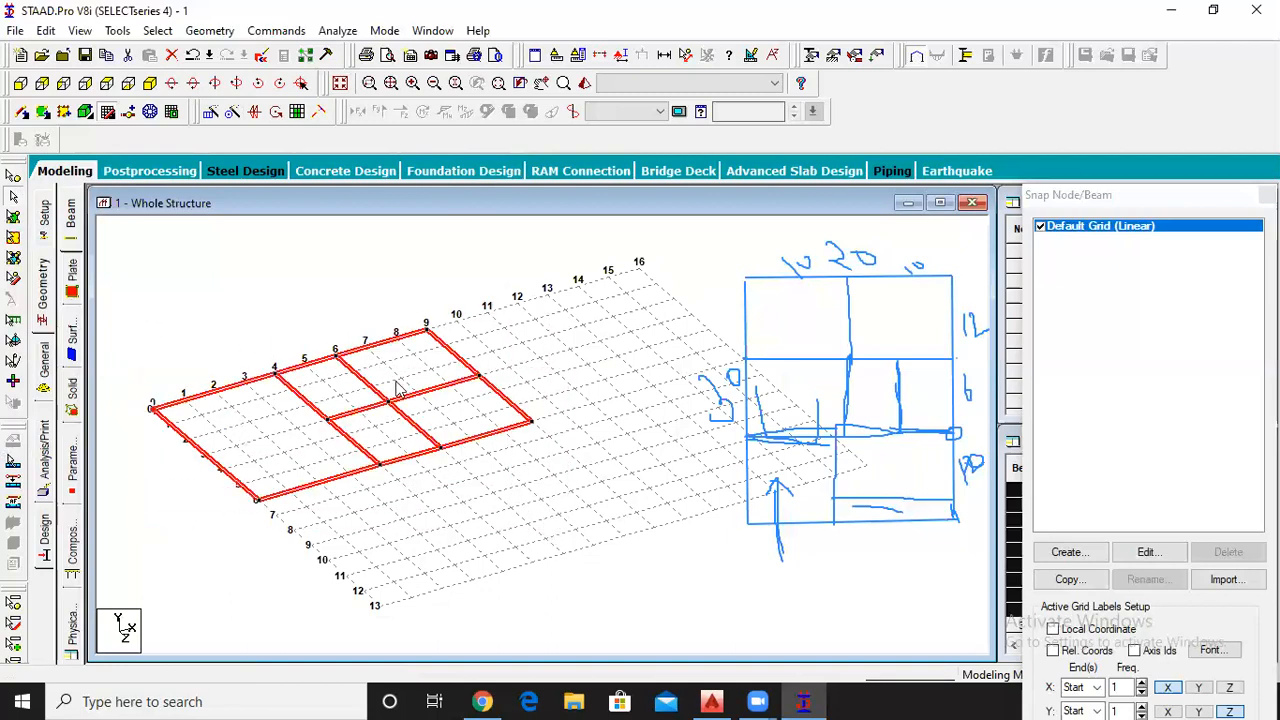
click(210, 111)
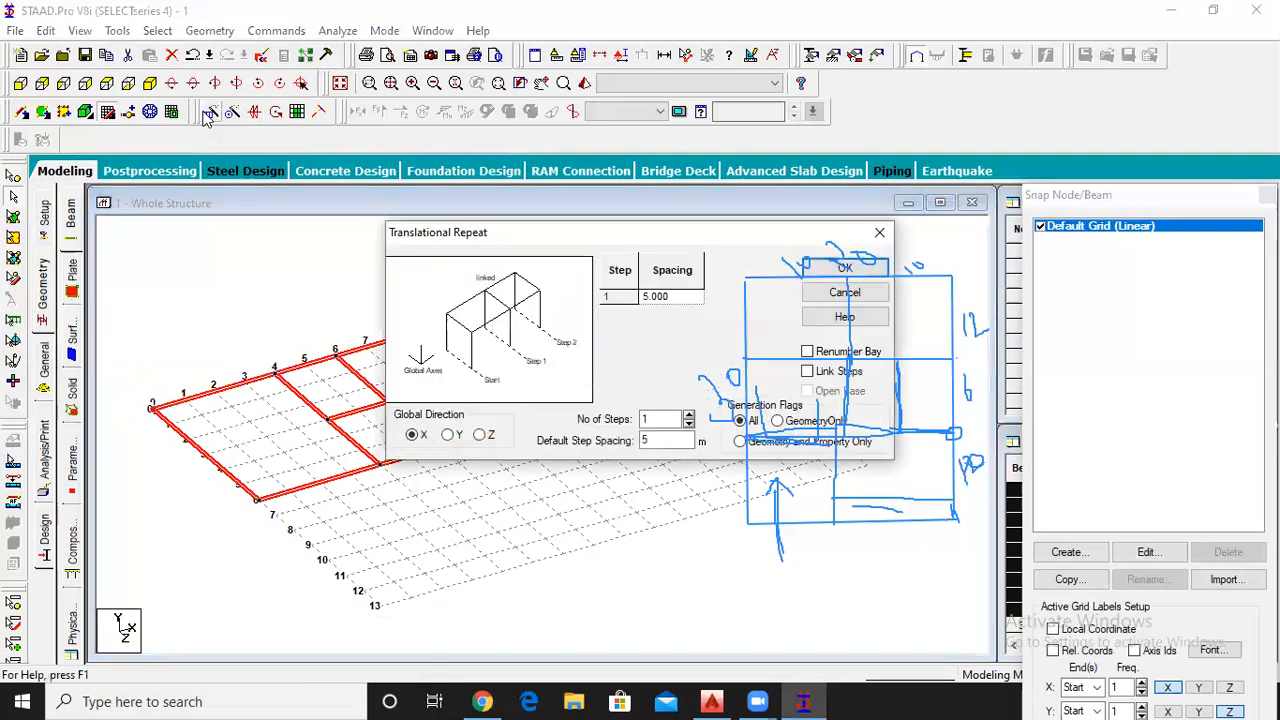
click(448, 434)
click(689, 414)
click(689, 414)
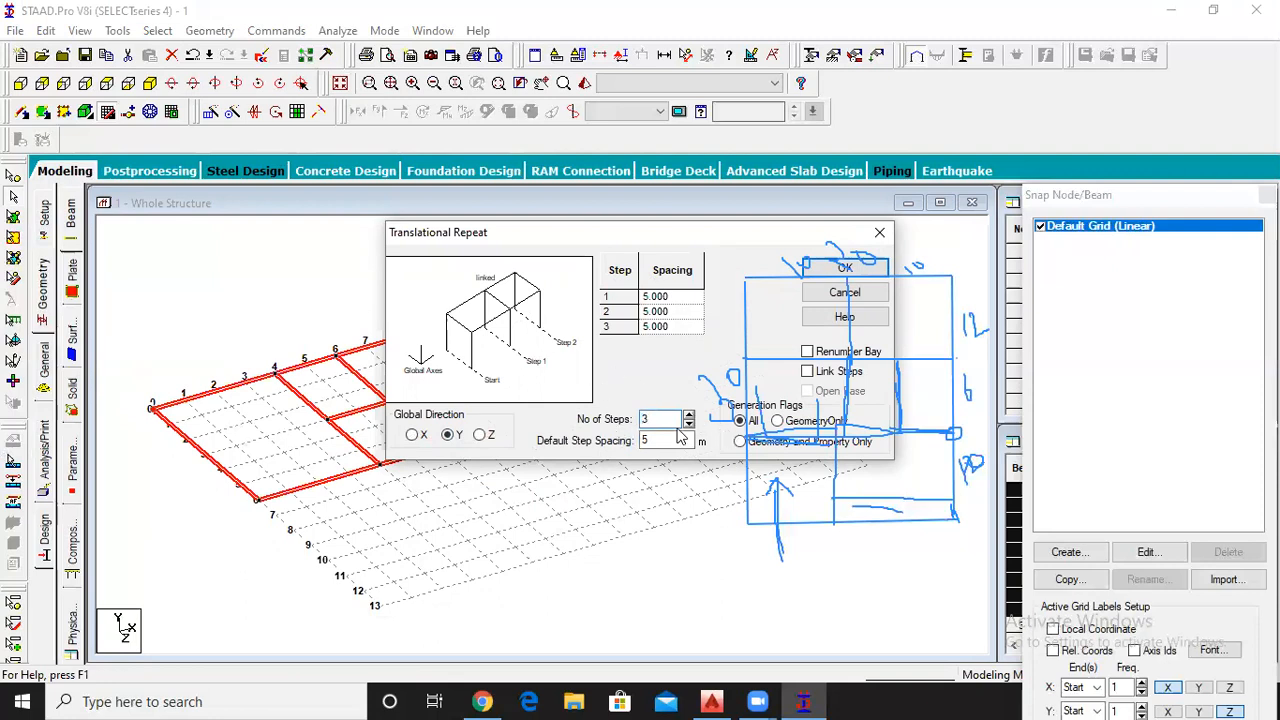
click(689, 414)
key(Tab)
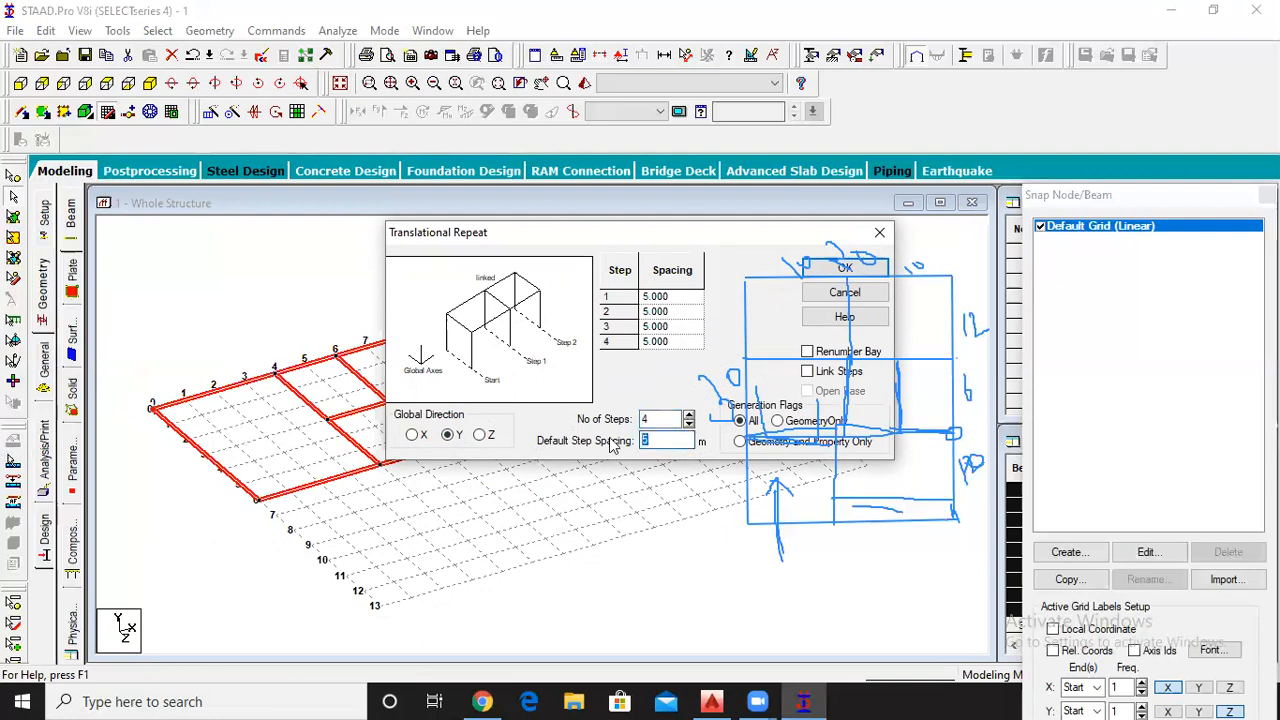
text(3)
click(838, 273)
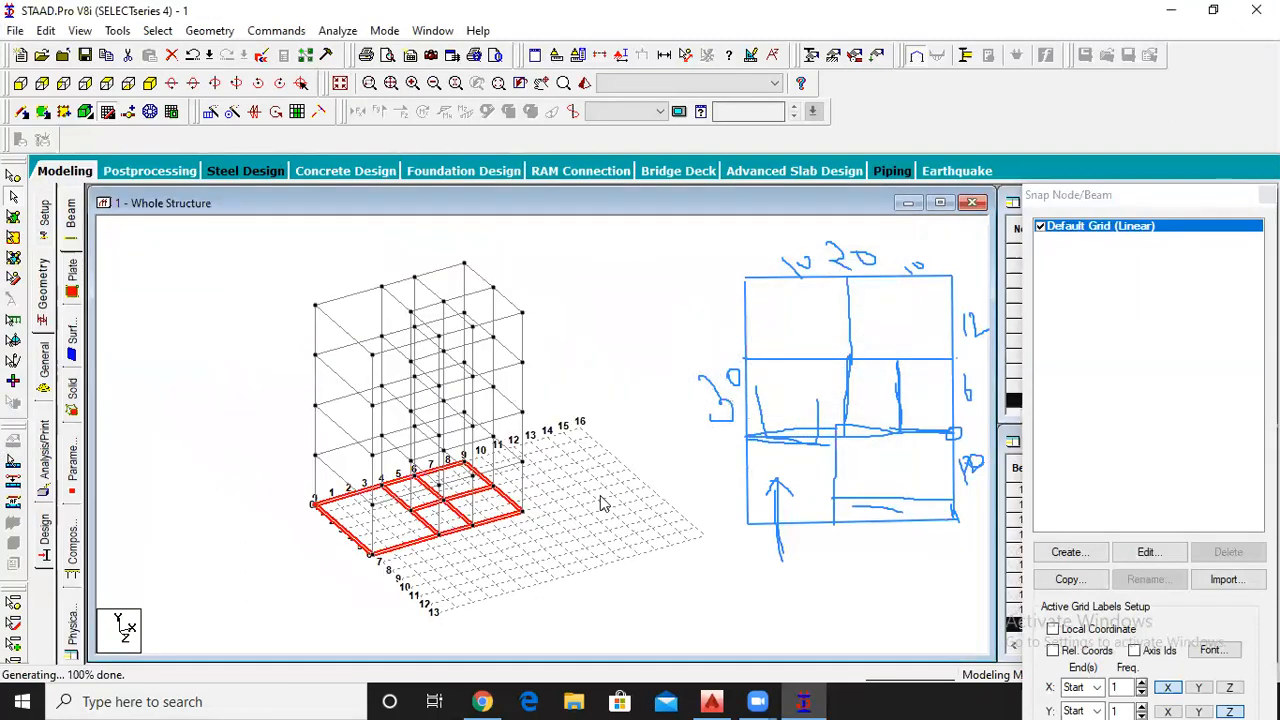
- Delete the selected base-level beams and close the Snap Node/Beam grid
key(Delete)
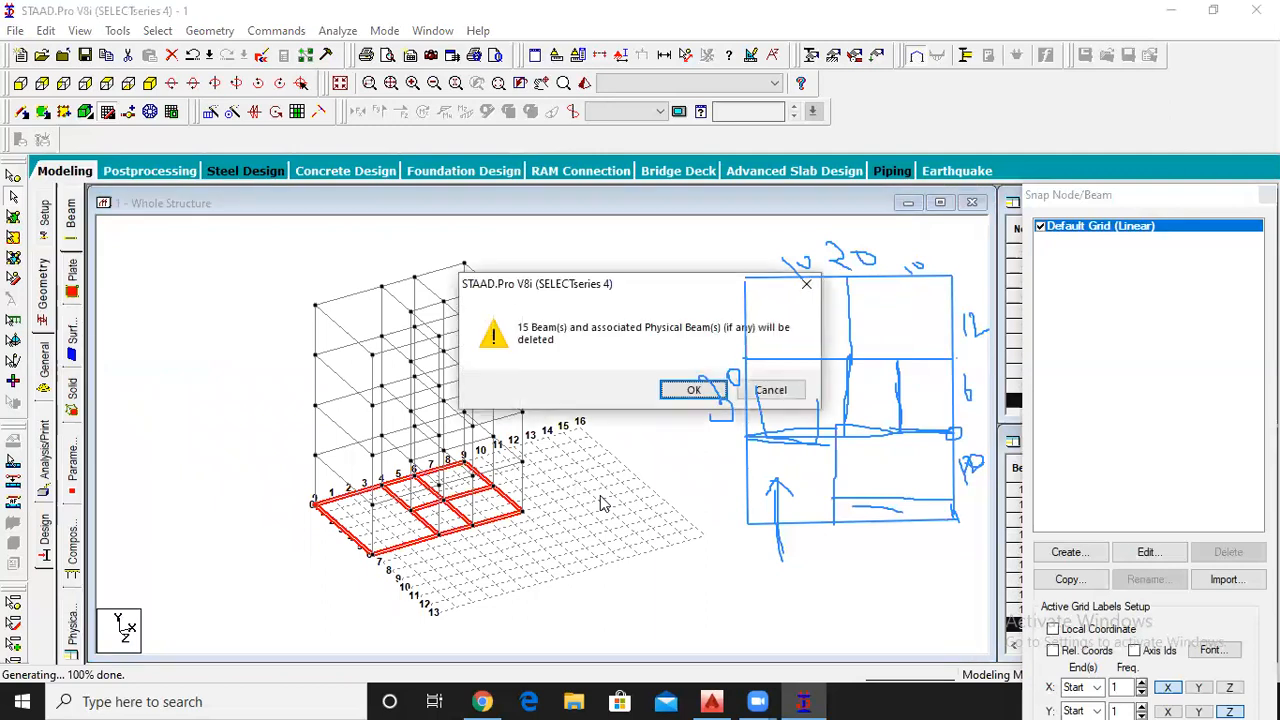
key(Return)
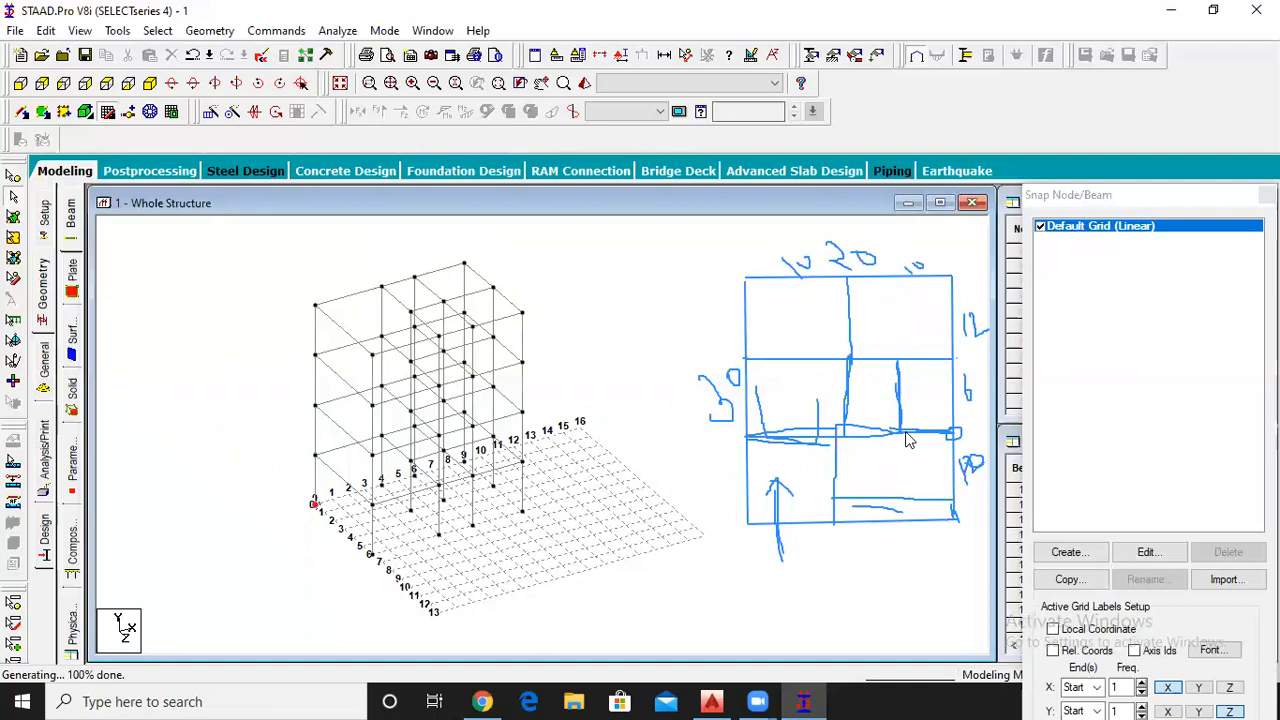
click(1097, 485)
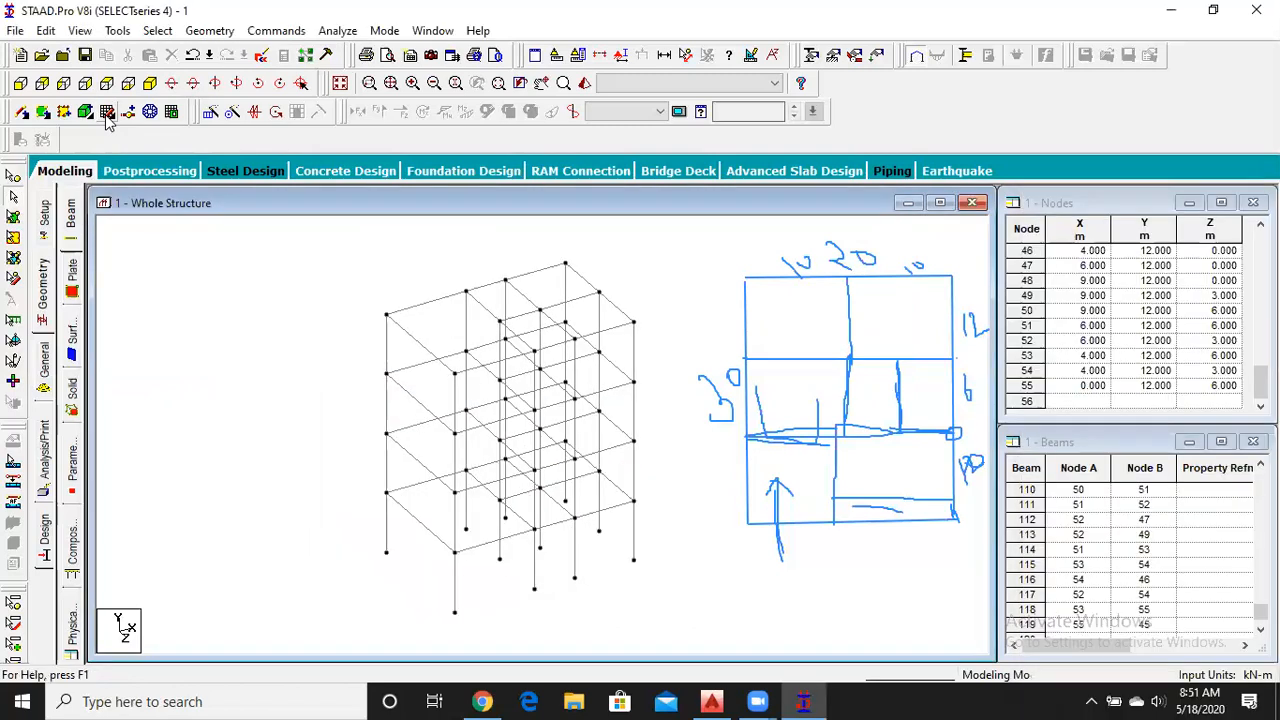
middle_drag(702, 558, 643, 549)
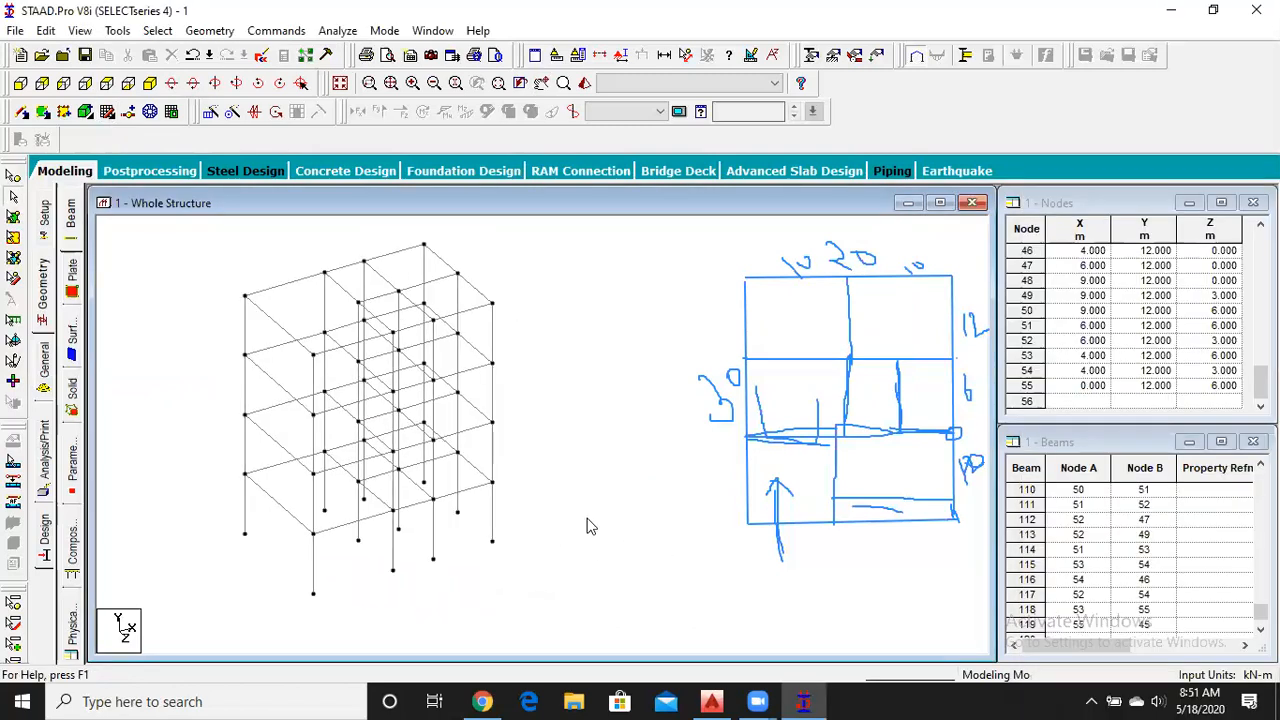
- Add a node at X = 10 m, Y = 0 m, Z = 0 m in the Nodes table
click(1087, 401)
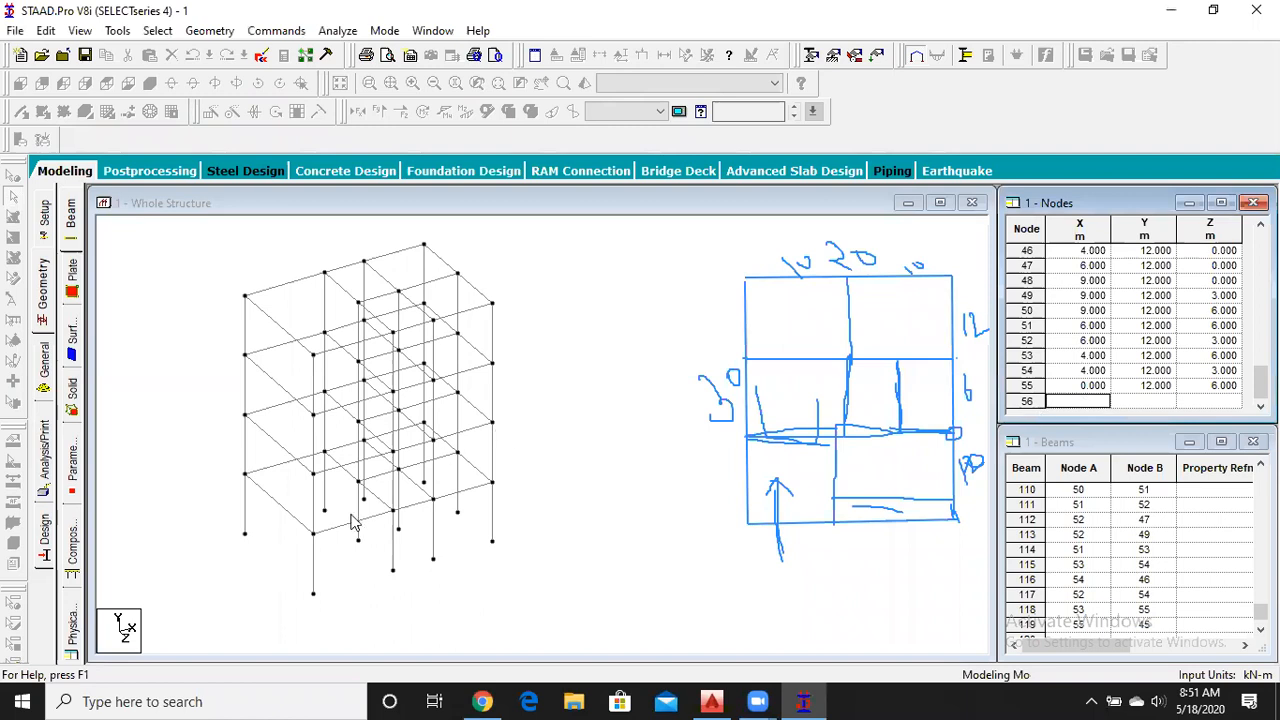
text(10)
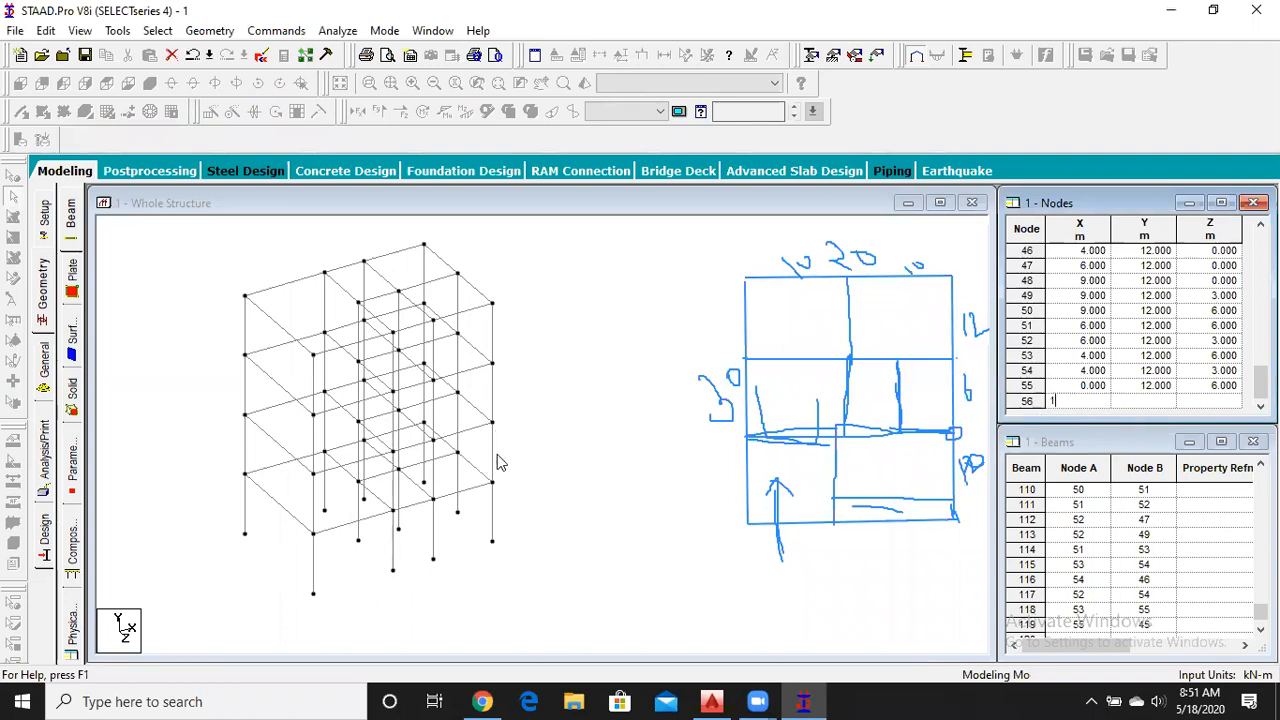
click(1147, 399)
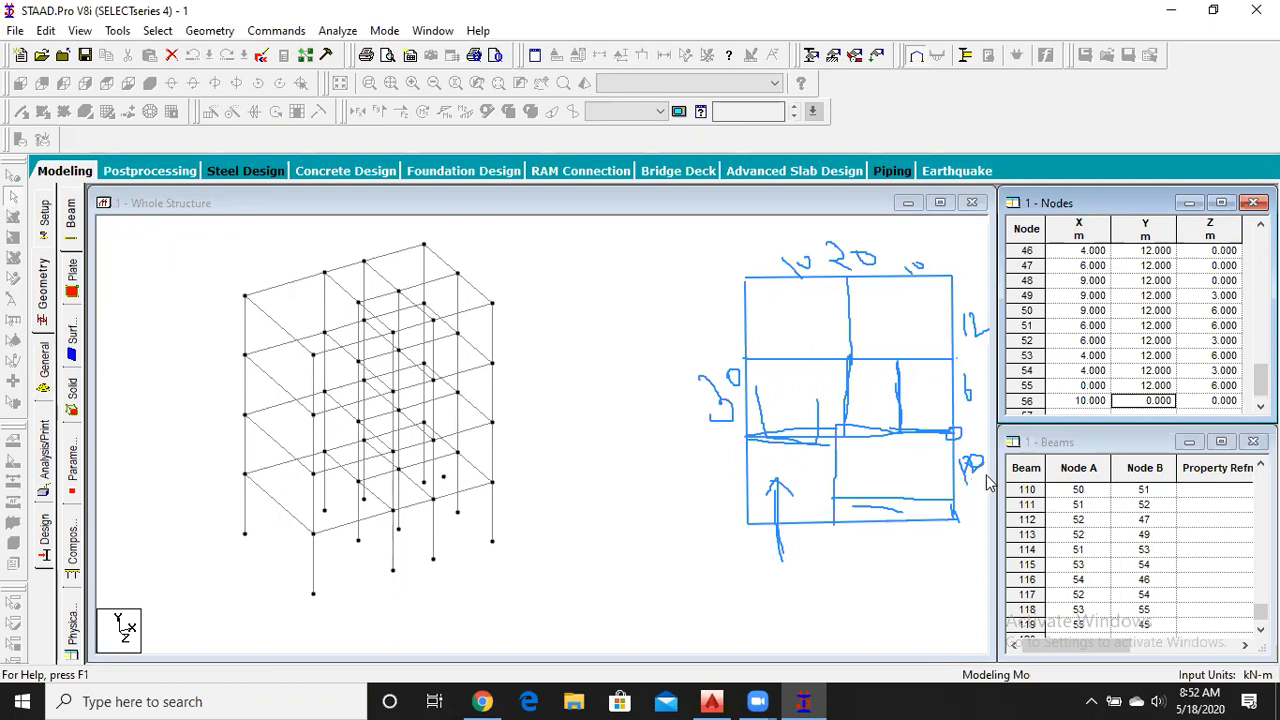
- Delete the newly added node at X = 10 m through its Nodes table row, and return to the structure view
click(1028, 400)
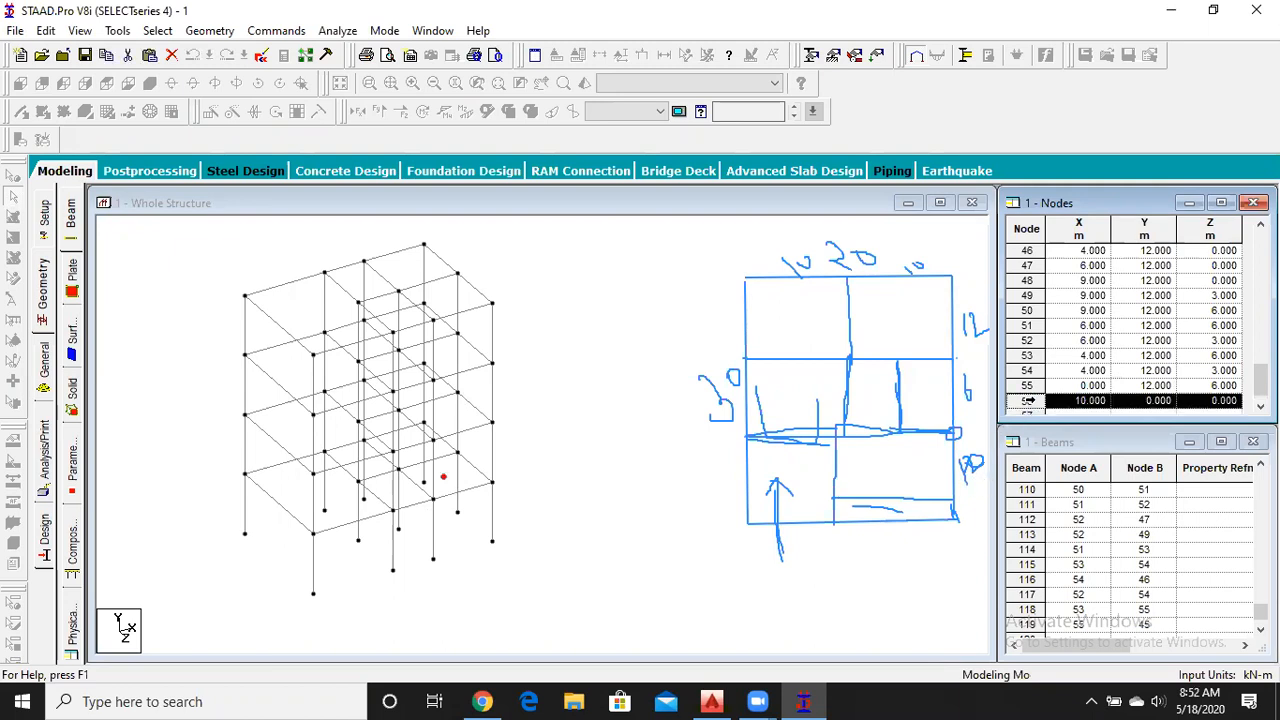
right_click(1028, 400)
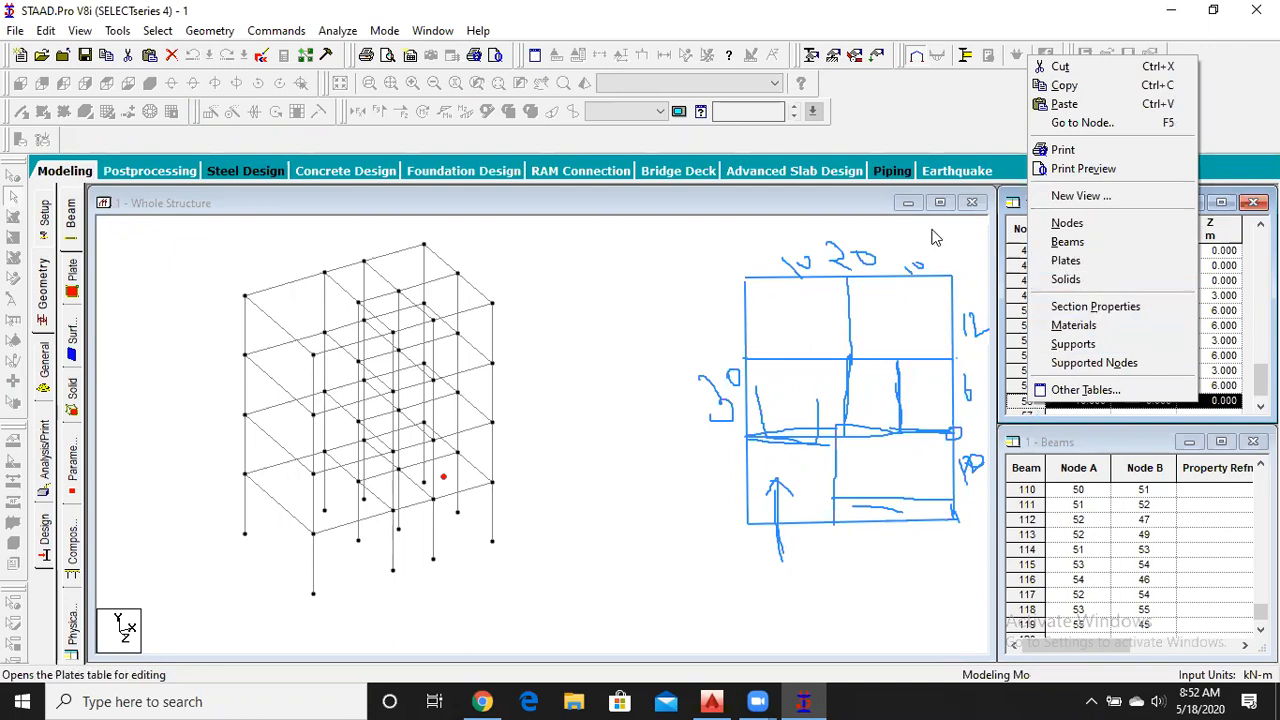
click(850, 244)
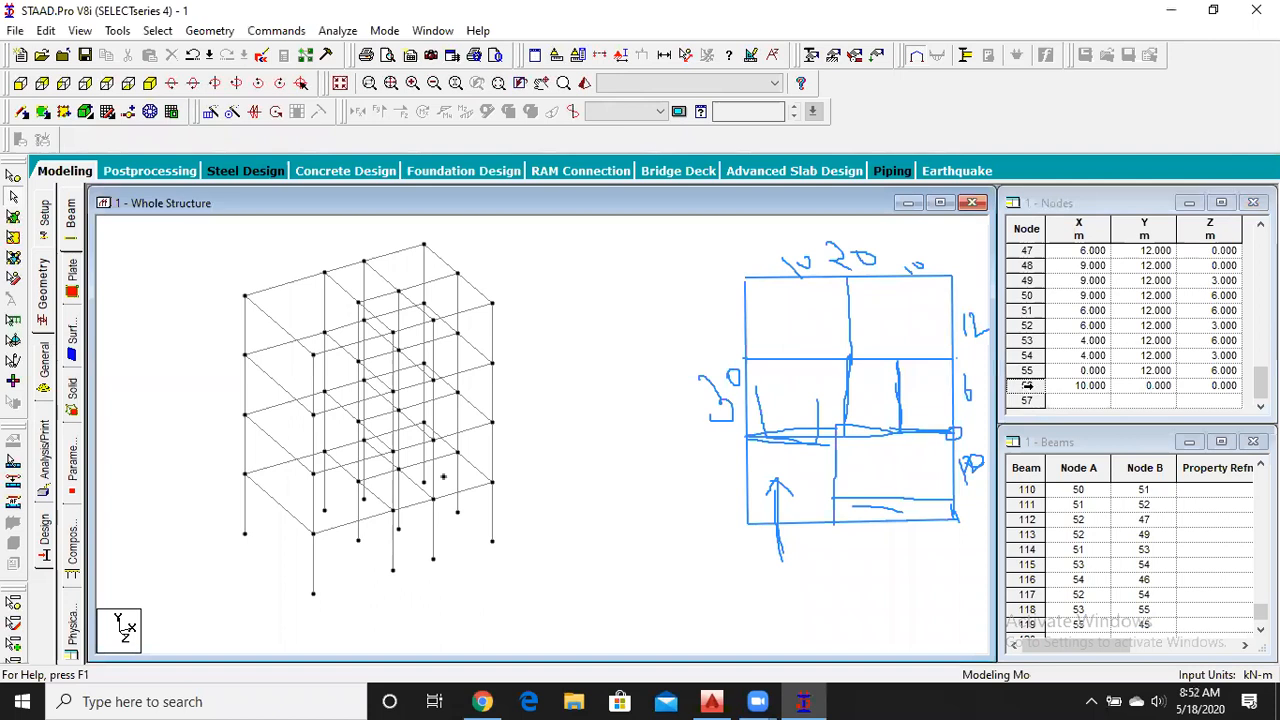
click(1027, 386)
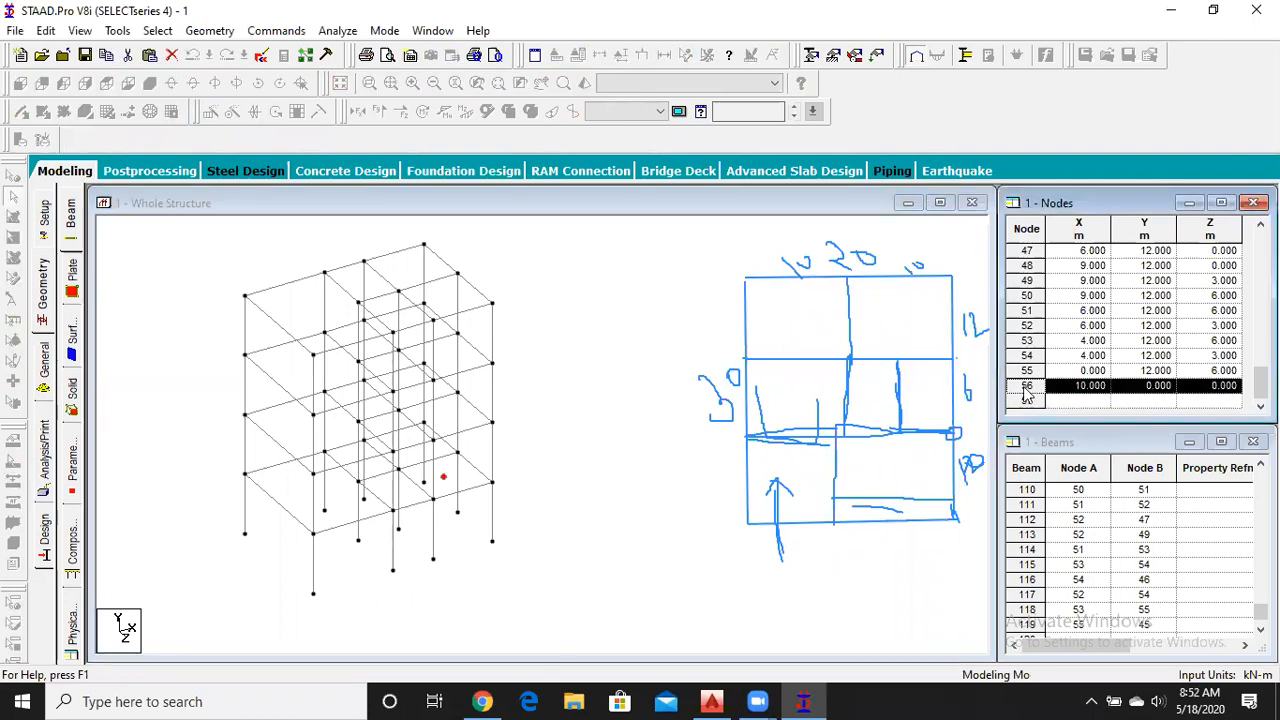
key(Delete)
key(Return)
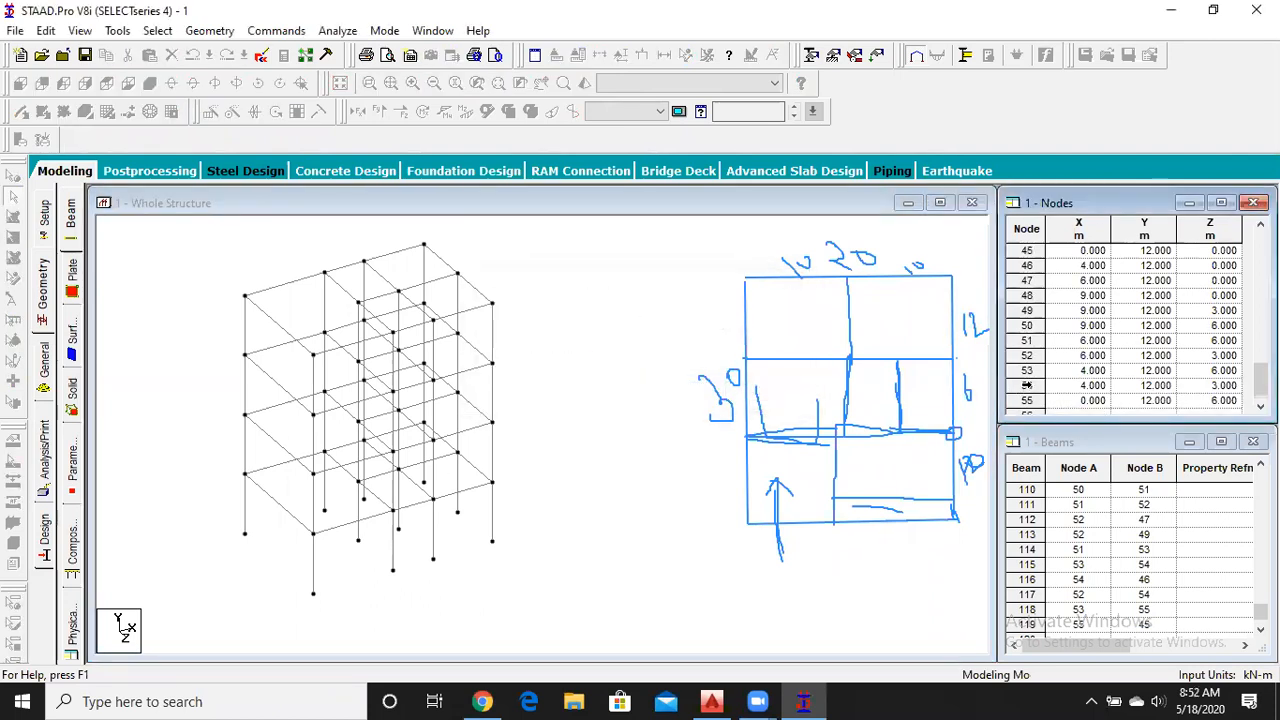
click(695, 350)
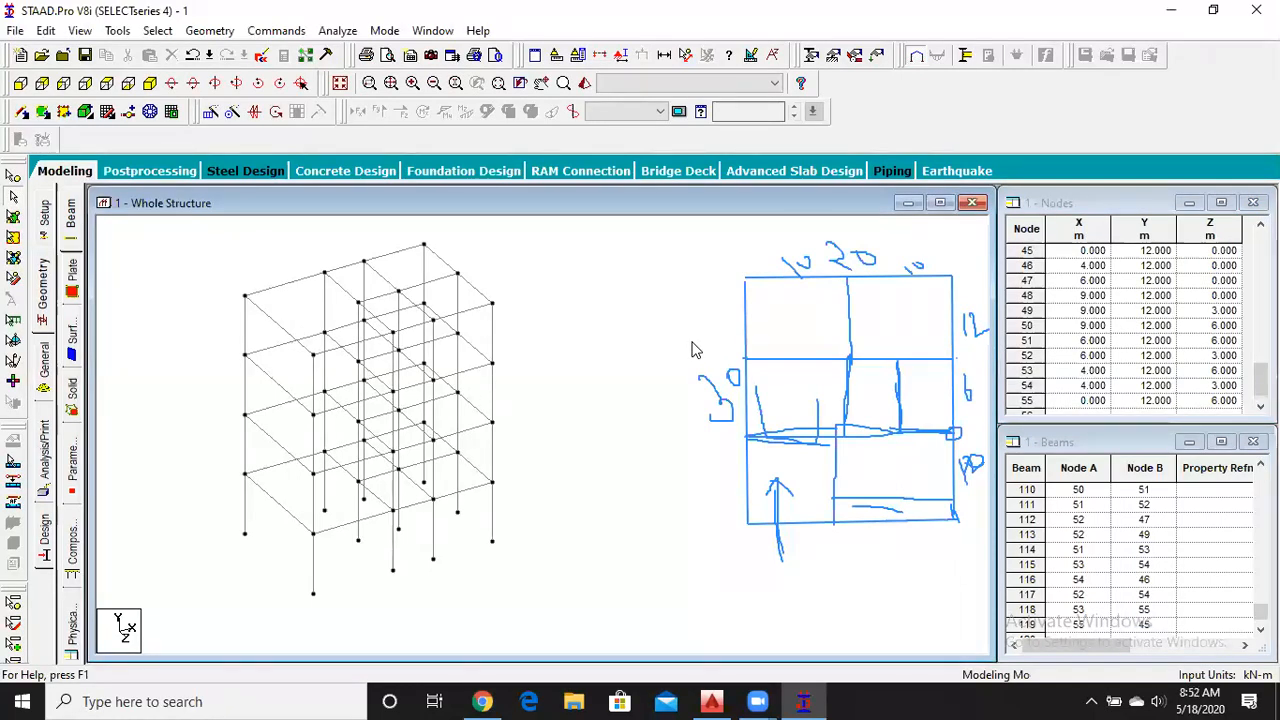
click(818, 524)
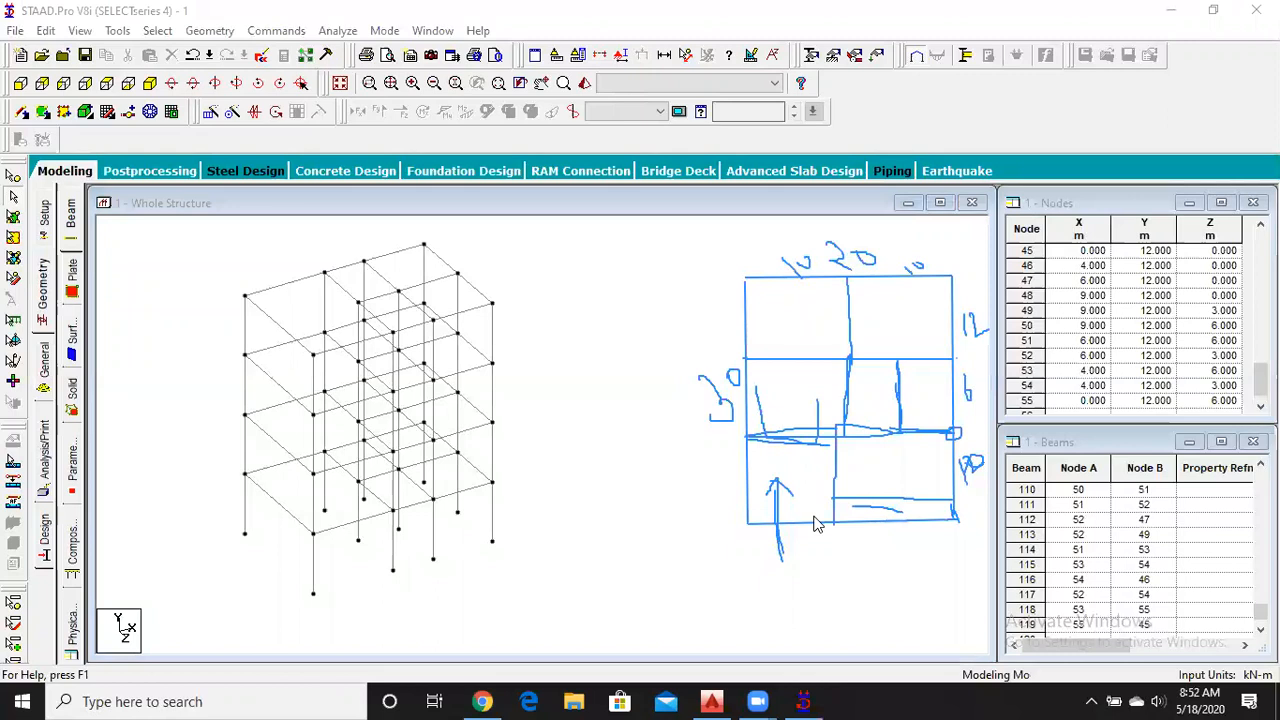